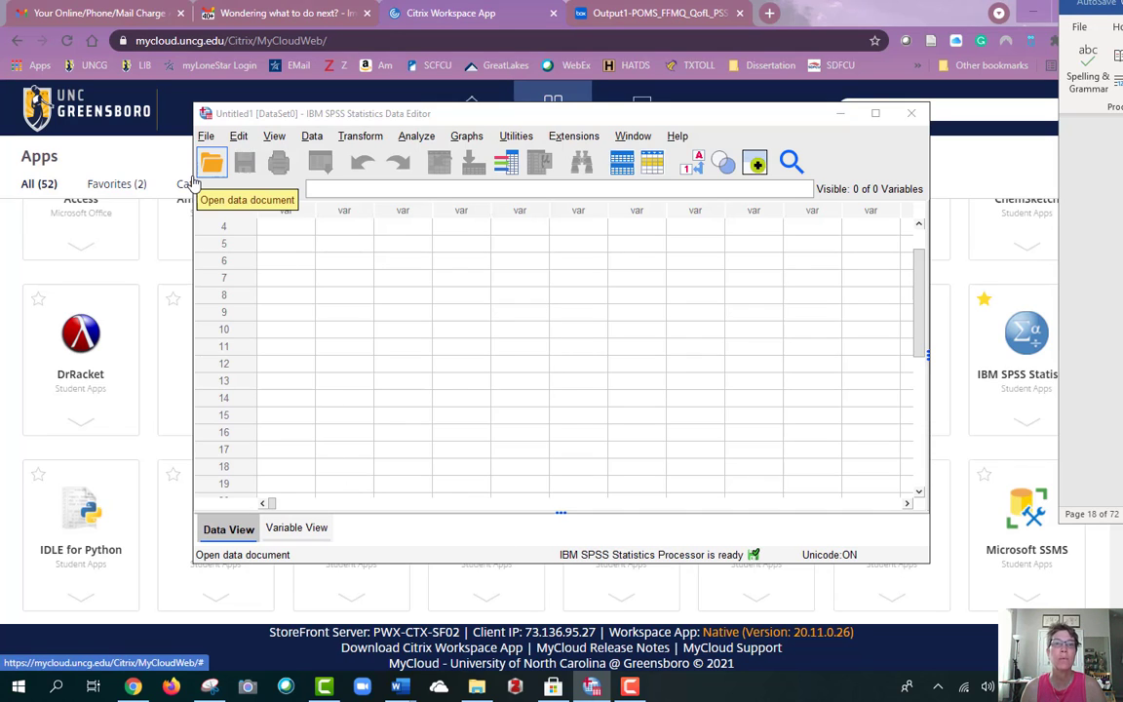
Step: Glance at the Data menu, then bring up the File menu's open options
left_click(312, 136)
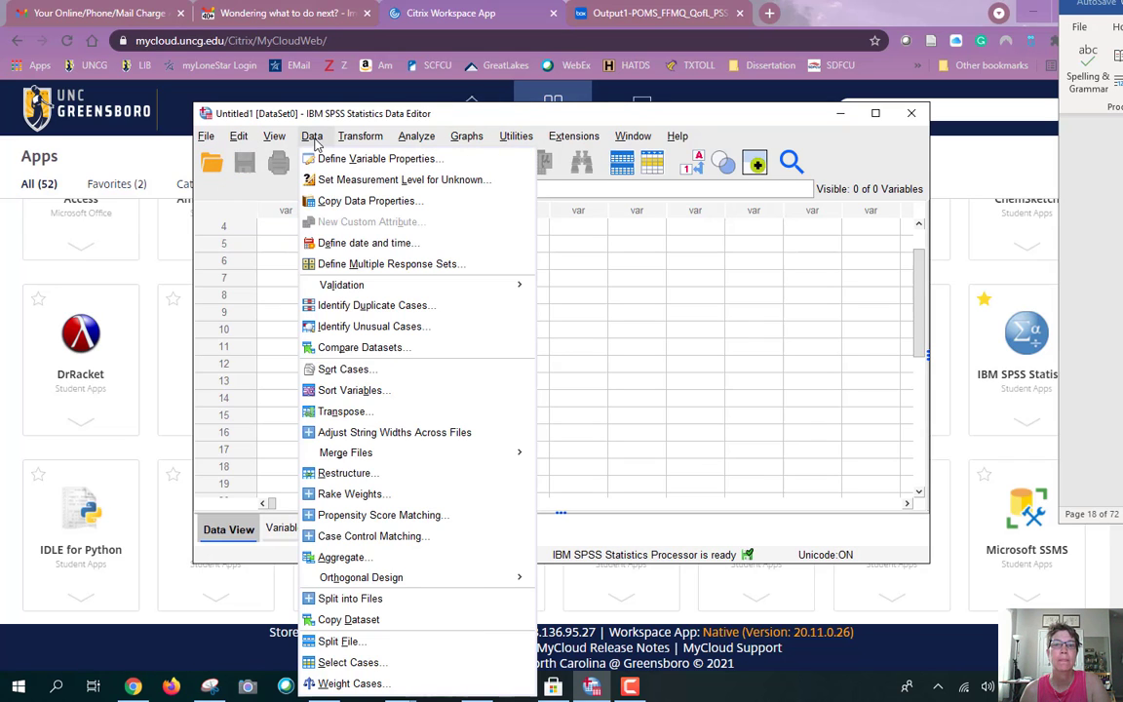
left_click(308, 139)
left_click(206, 139)
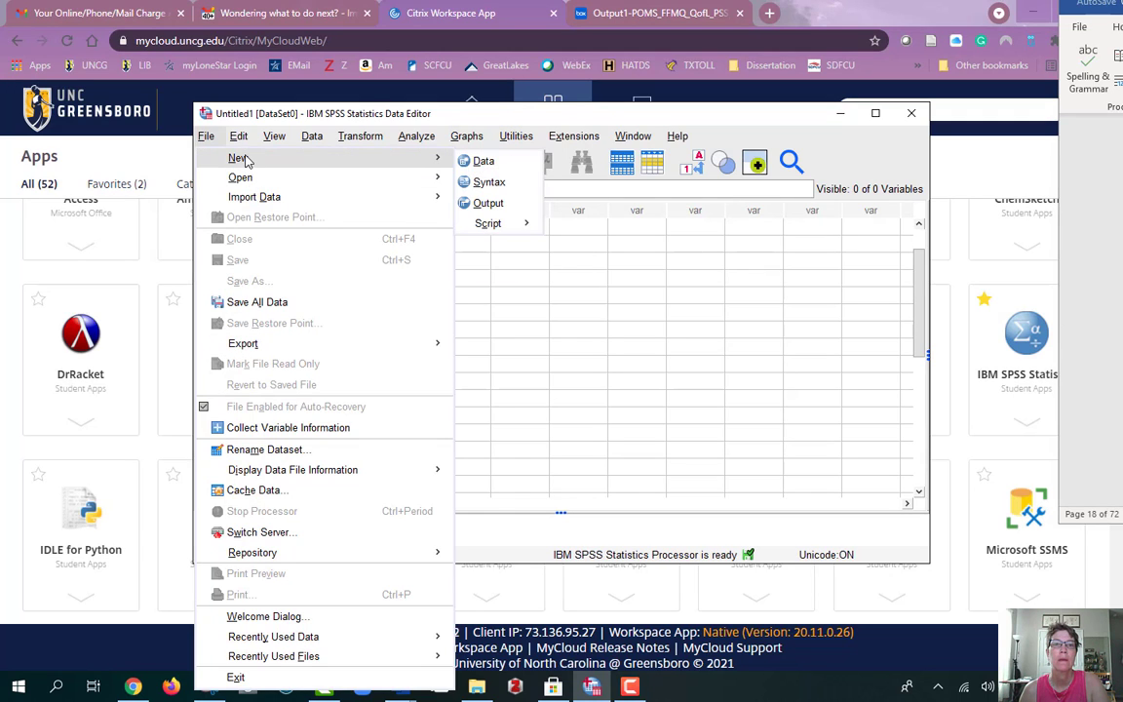
mouse_move(240, 177)
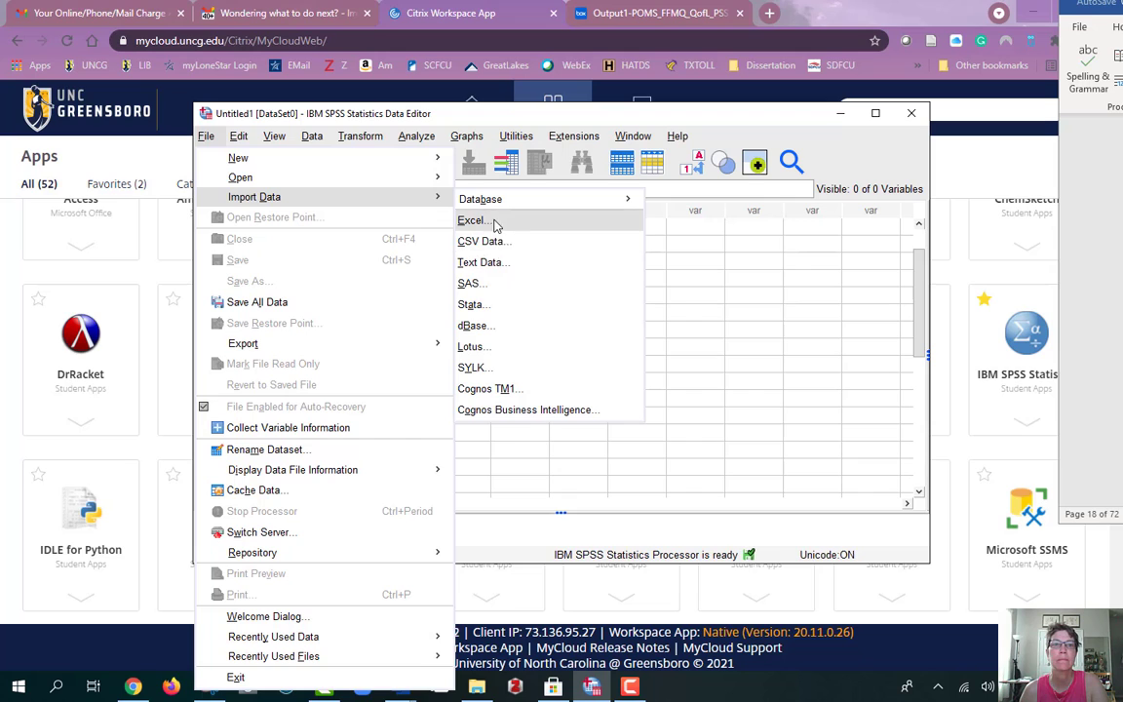
mouse_move(292, 178)
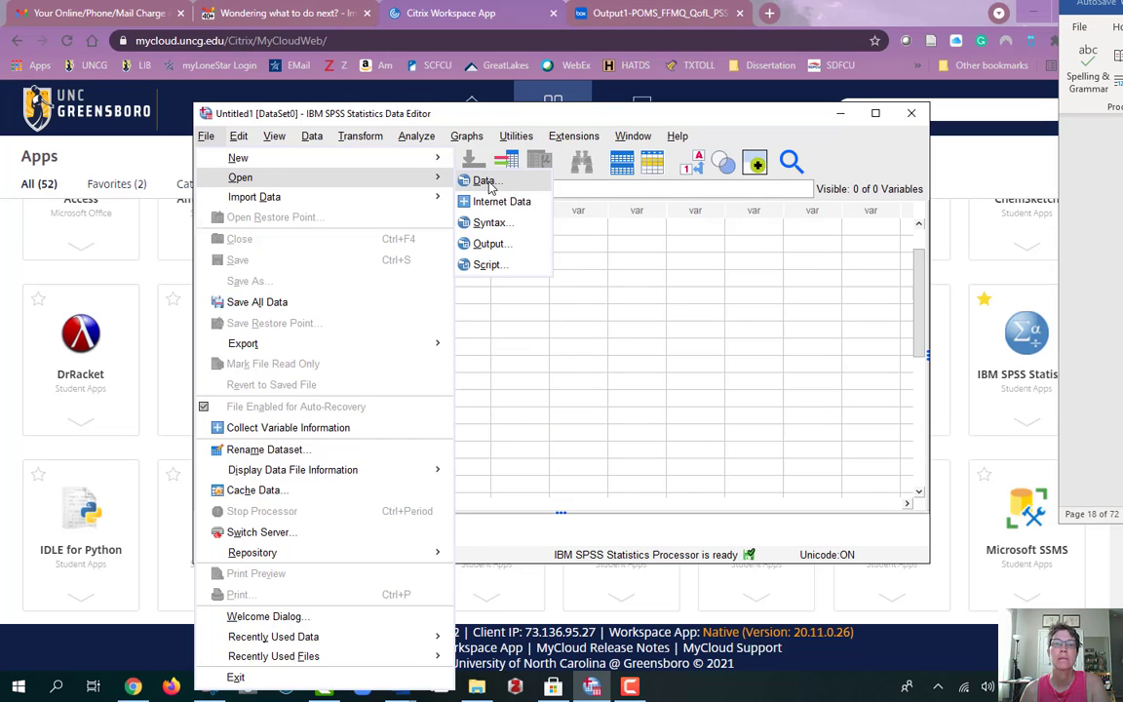
Step: Open PRE& POST FINAL-tranformed 2.8.21.sav from Desktop > DATA > IMPORTANT, granting file access
left_click(485, 181)
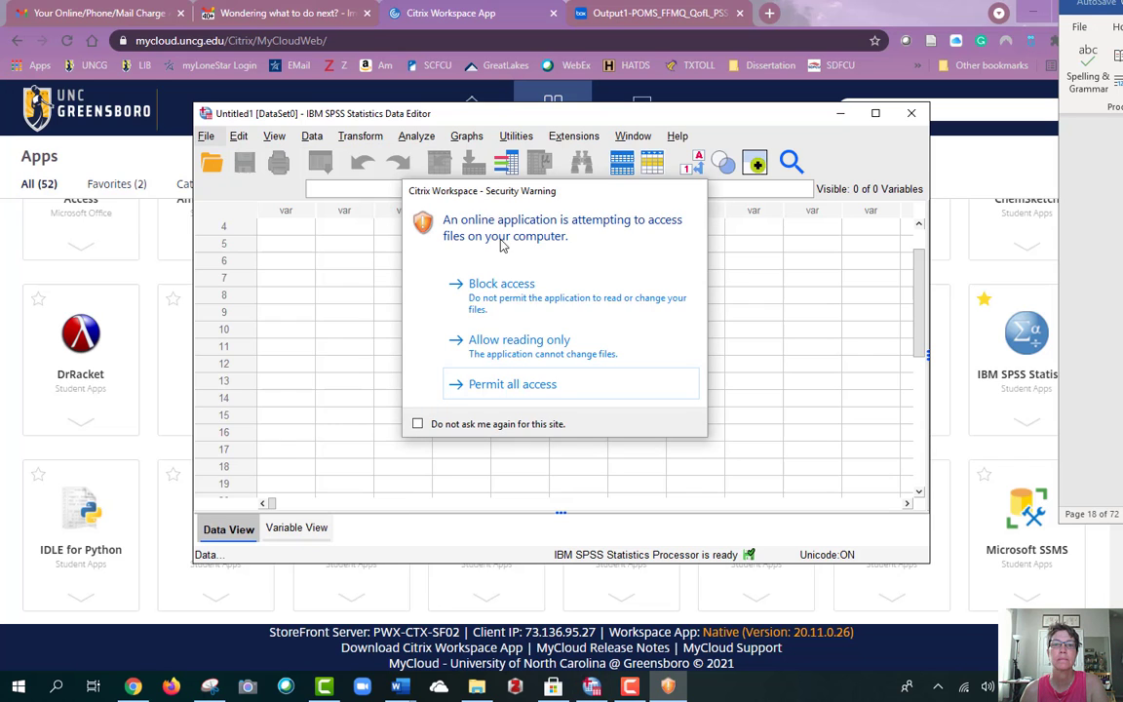
left_click(515, 386)
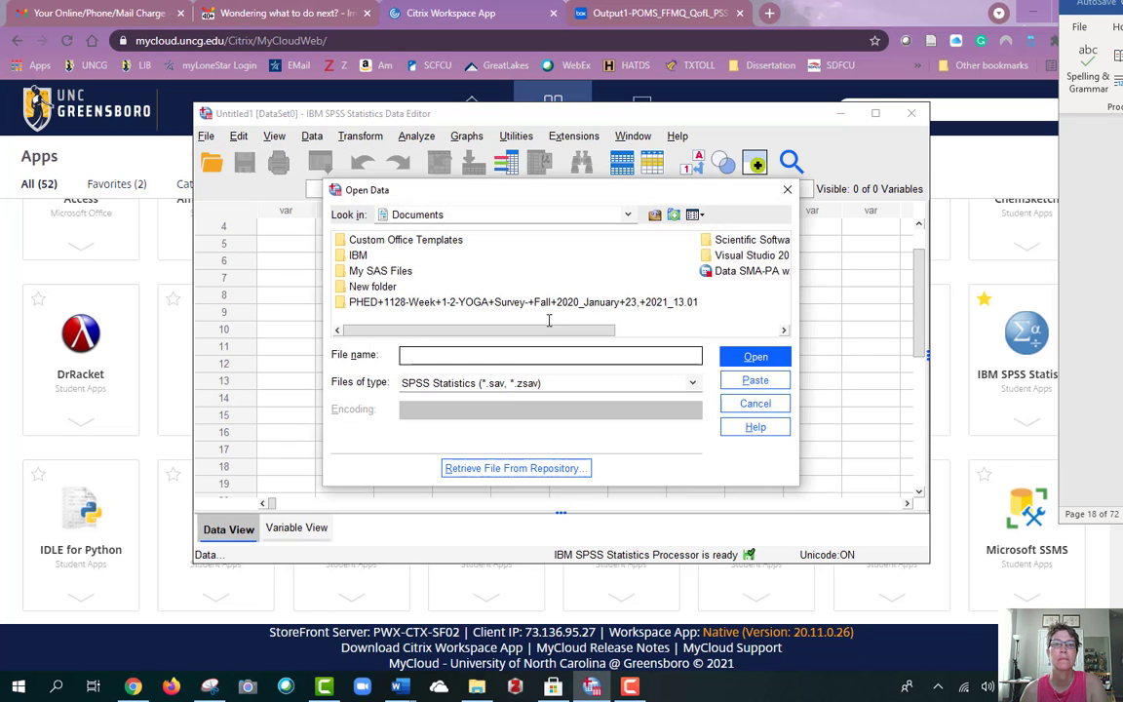
left_click(626, 216)
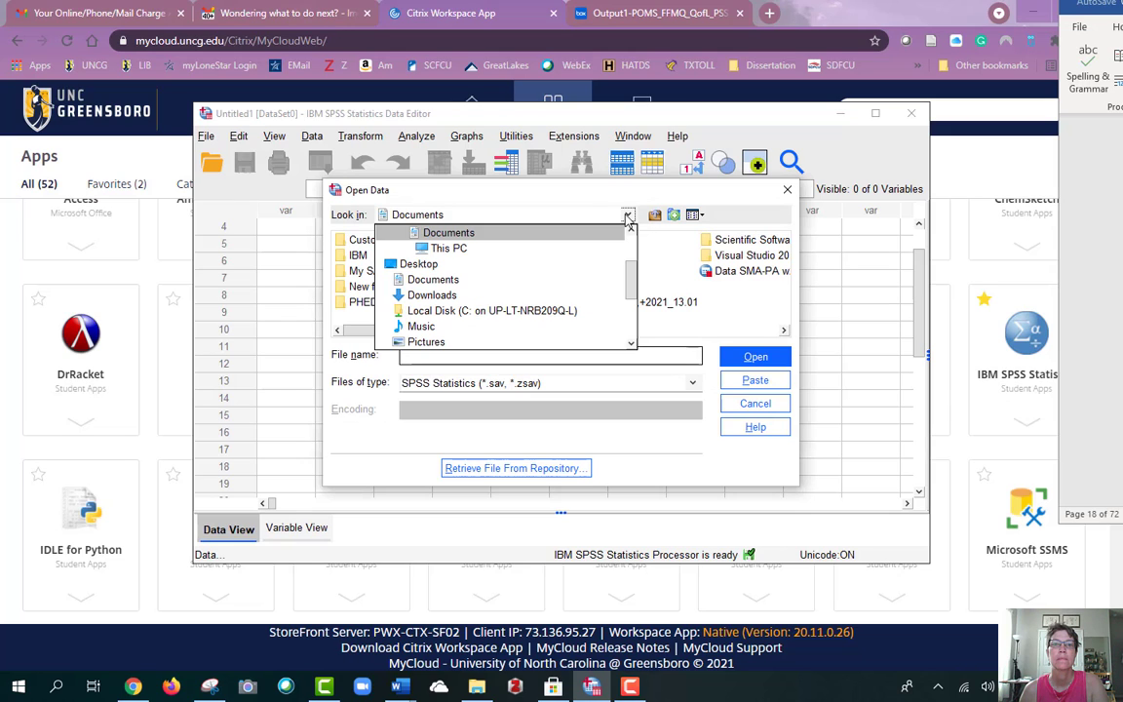
left_click(596, 266)
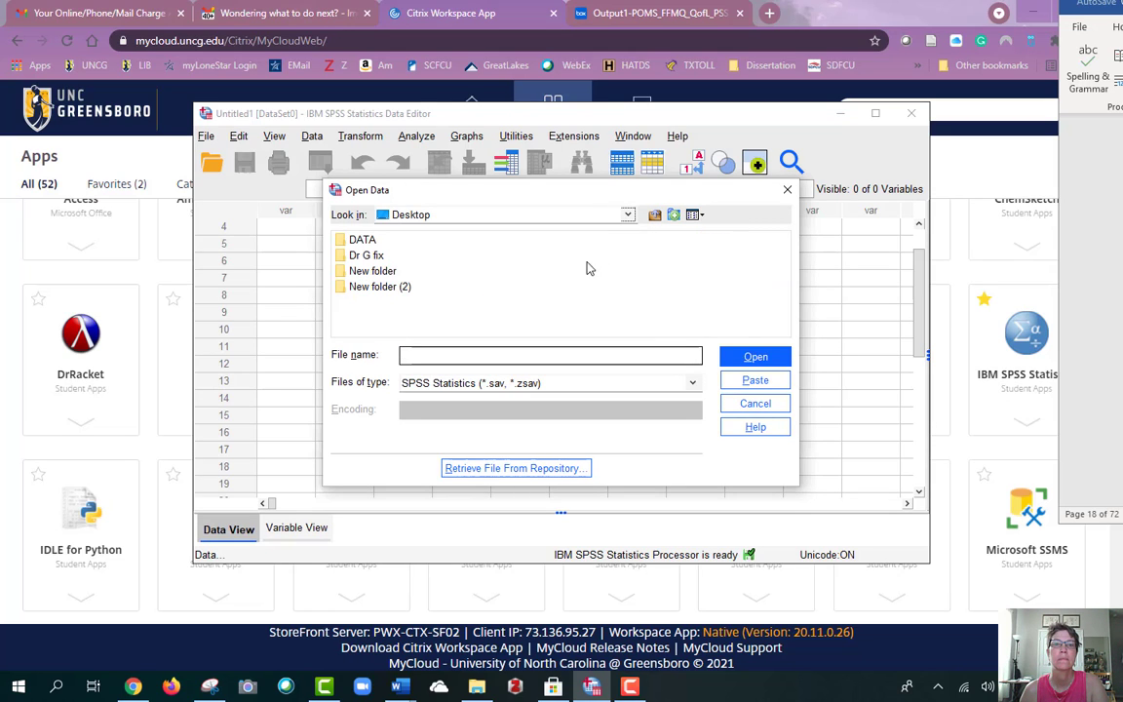
left_click(737, 358)
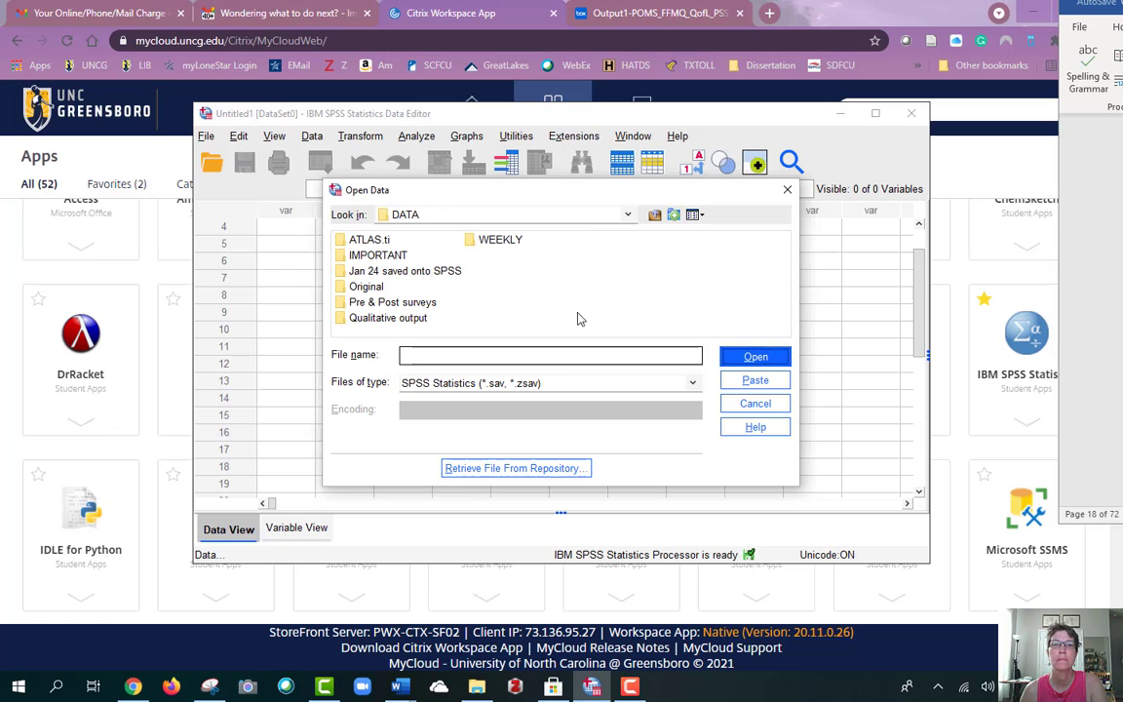
left_click(379, 256)
left_click(743, 356)
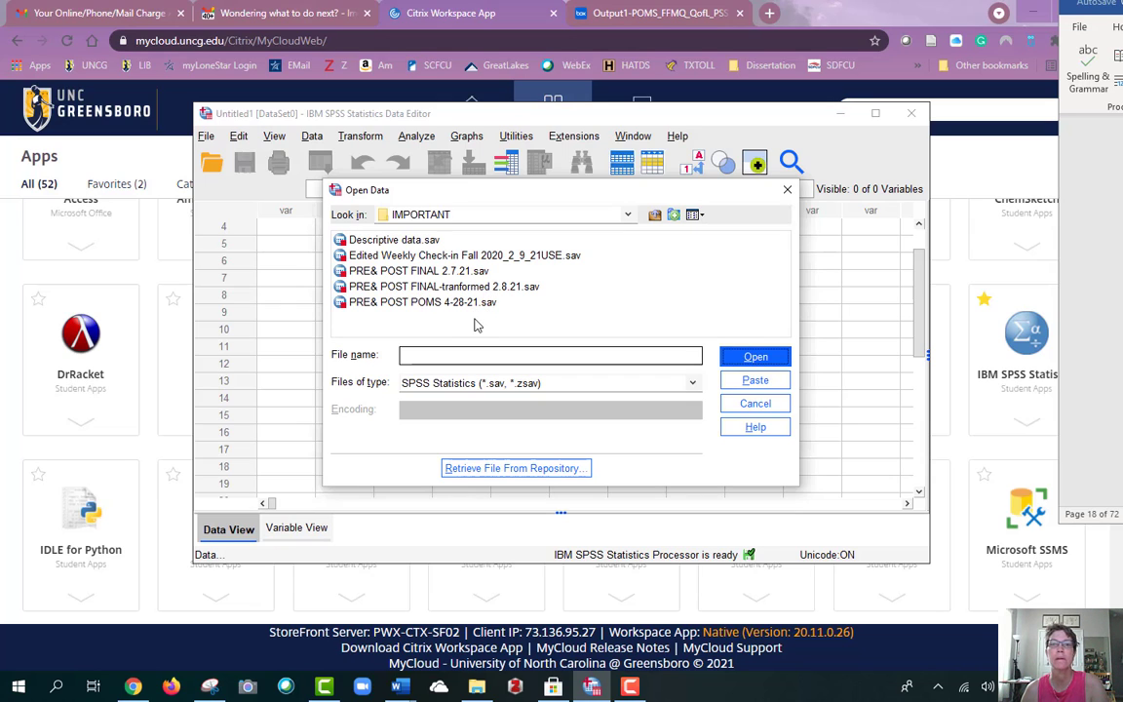
left_click(467, 289)
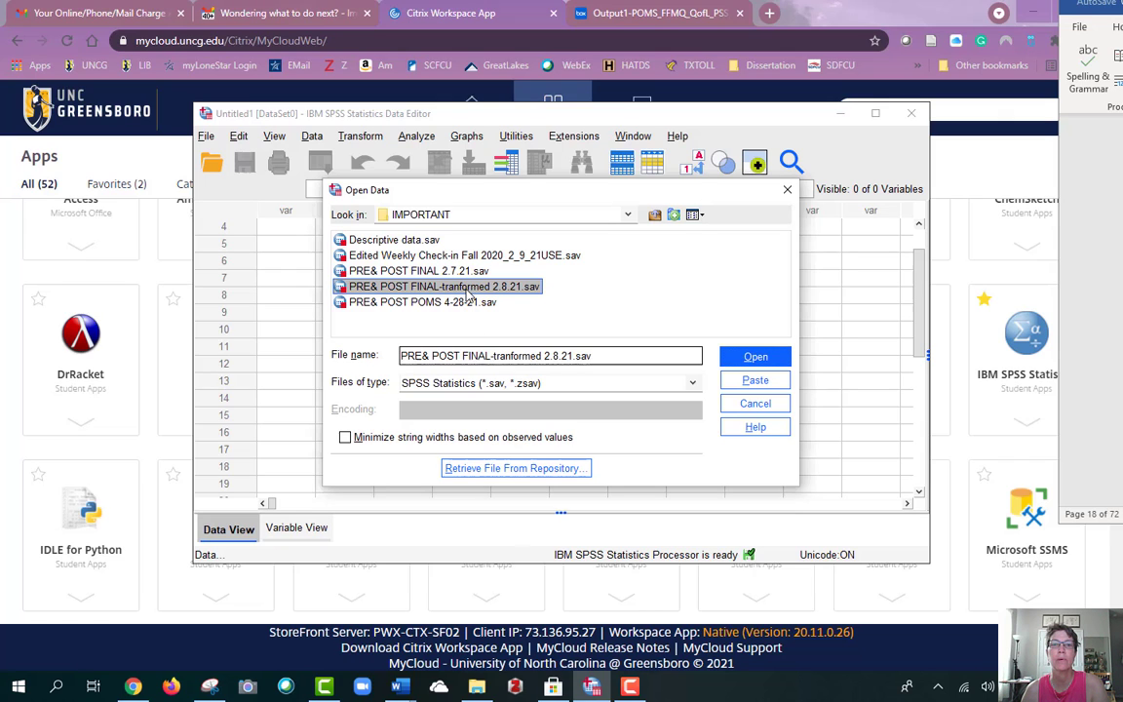
left_click(752, 358)
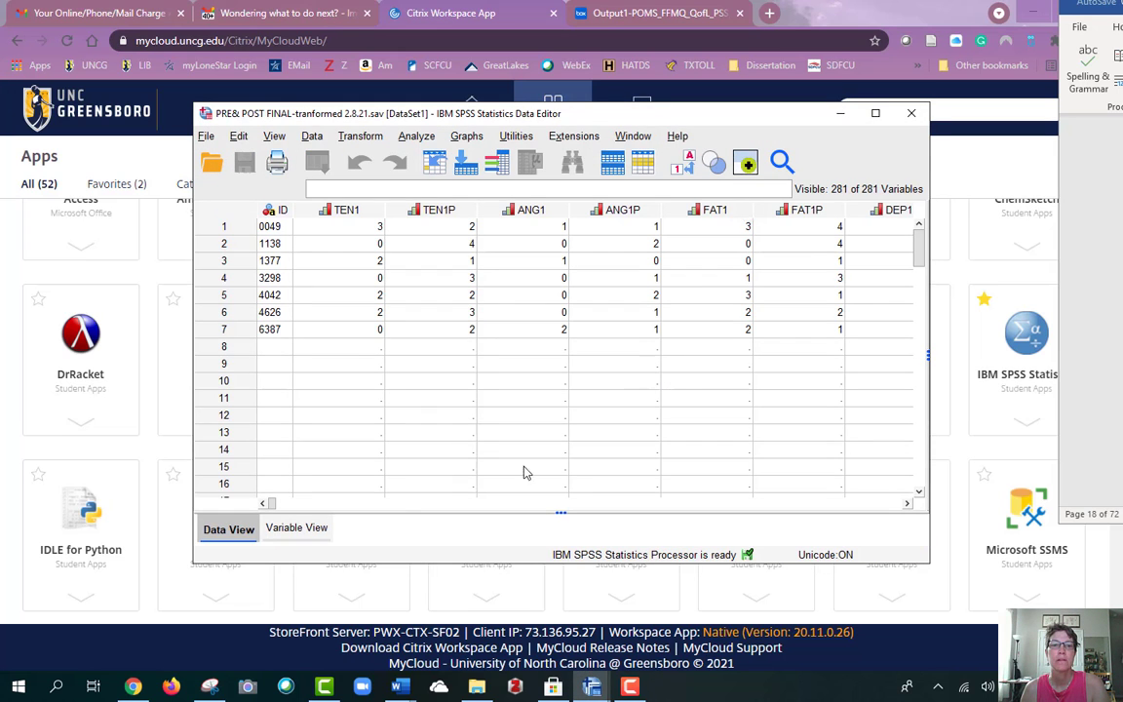
Step: Switch the Data Editor to Variable View to show the variable definitions
left_click(292, 529)
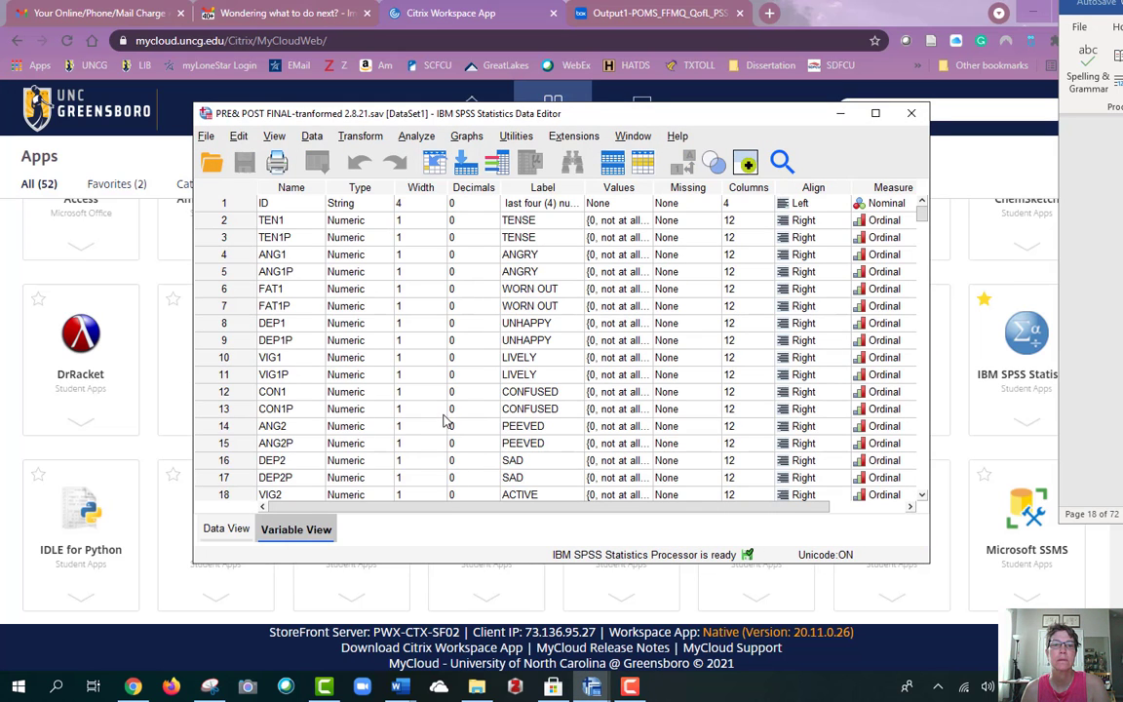
left_click(226, 529)
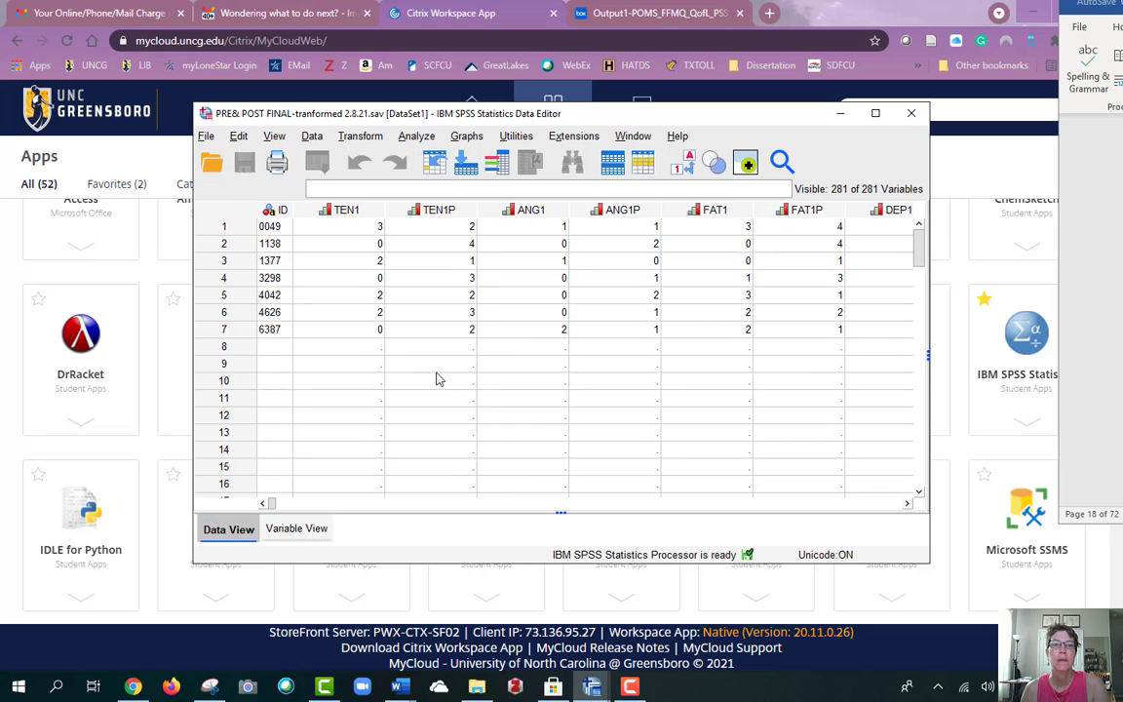
left_click(328, 531)
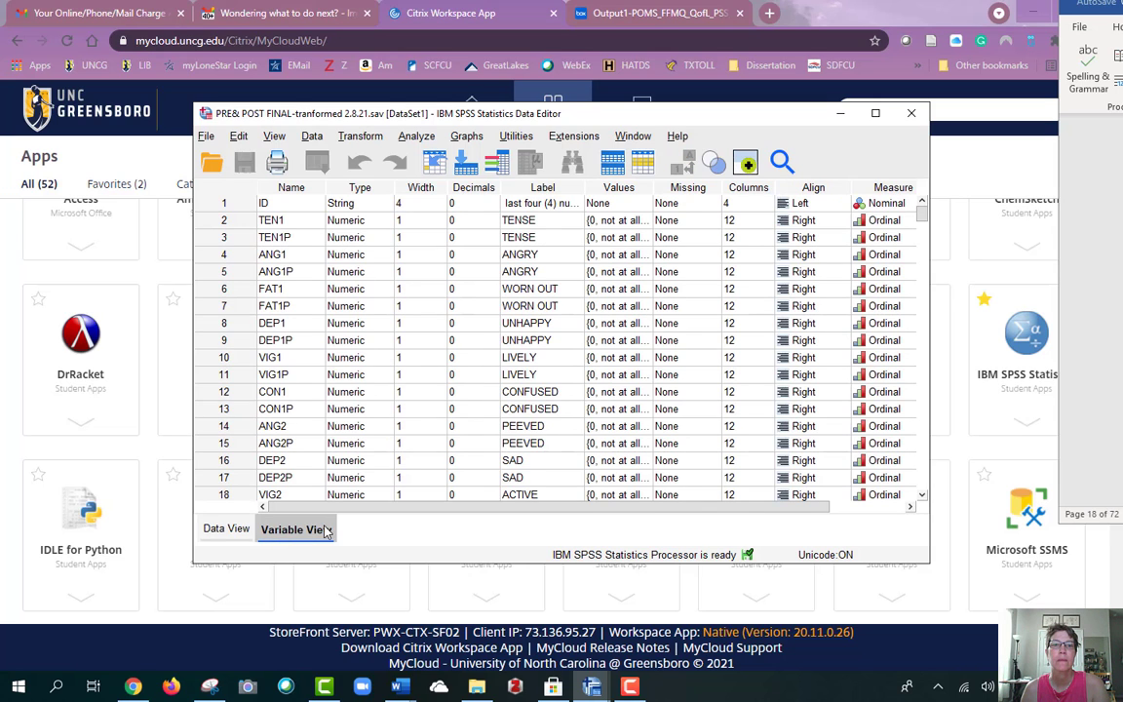
scroll(326, 347, "down", 3)
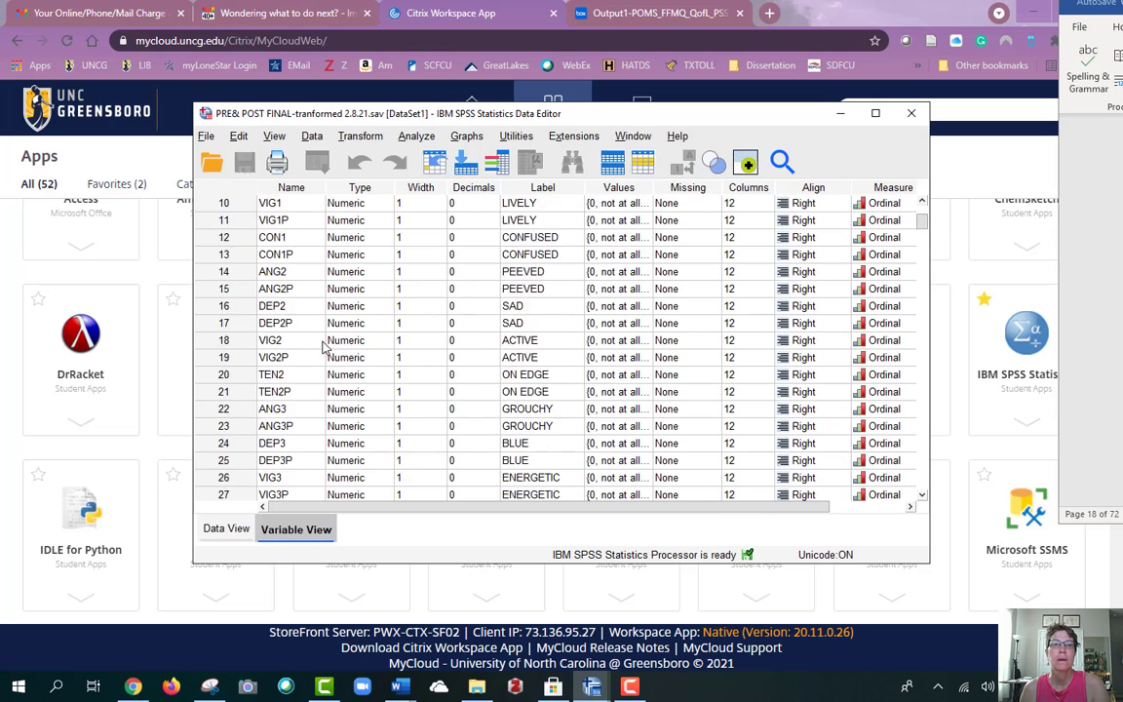
scroll(292, 310, "up", 3)
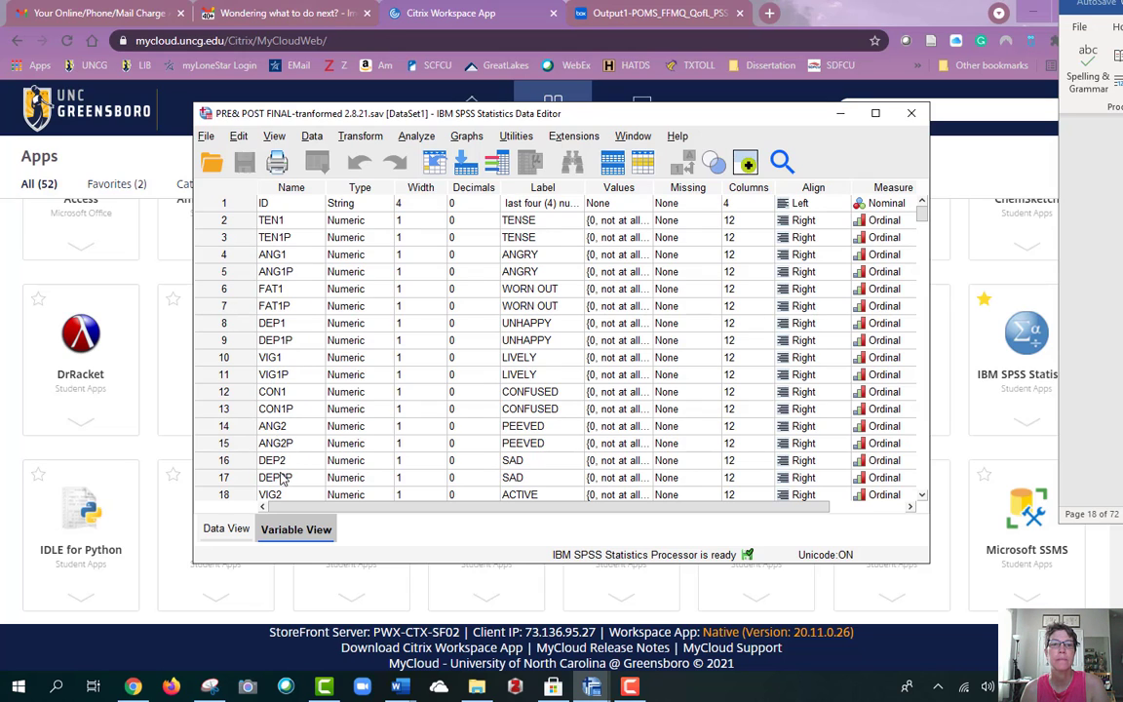
Step: Scroll down the variable list to the POMS subscale and FFMQ score variables
scroll(281, 478, "down", 1)
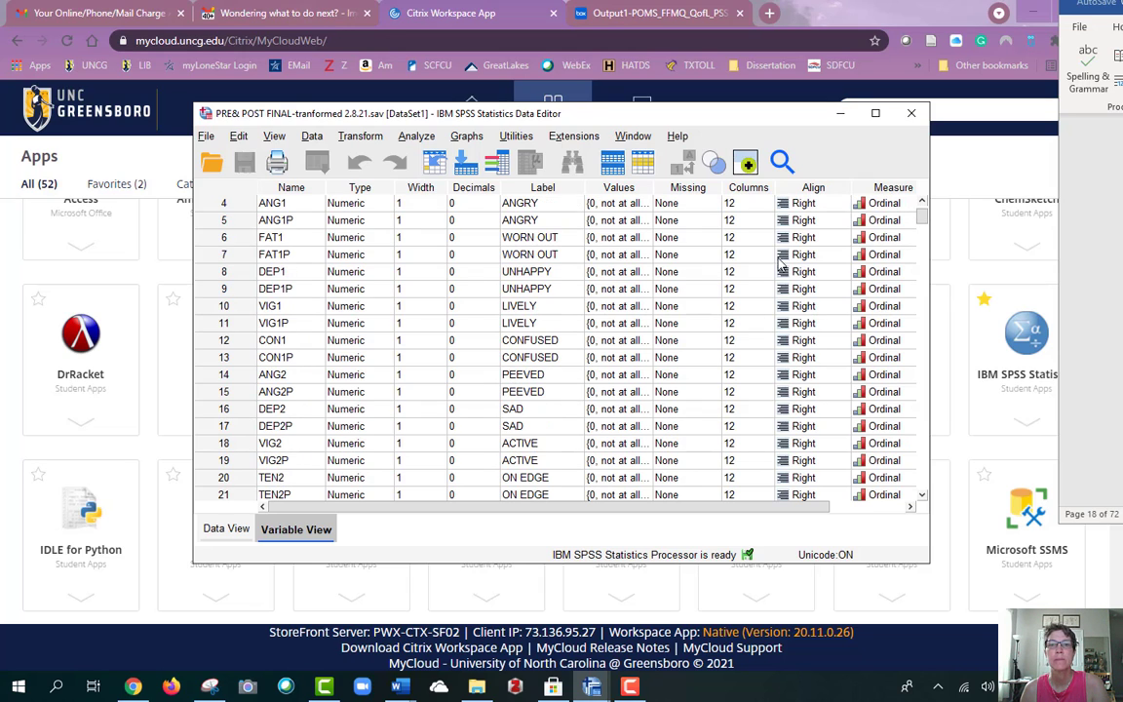
scroll(400, 395, "down", 1)
scroll(400, 395, "down", 7)
scroll(400, 395, "down", 12)
scroll(399, 394, "down", 4)
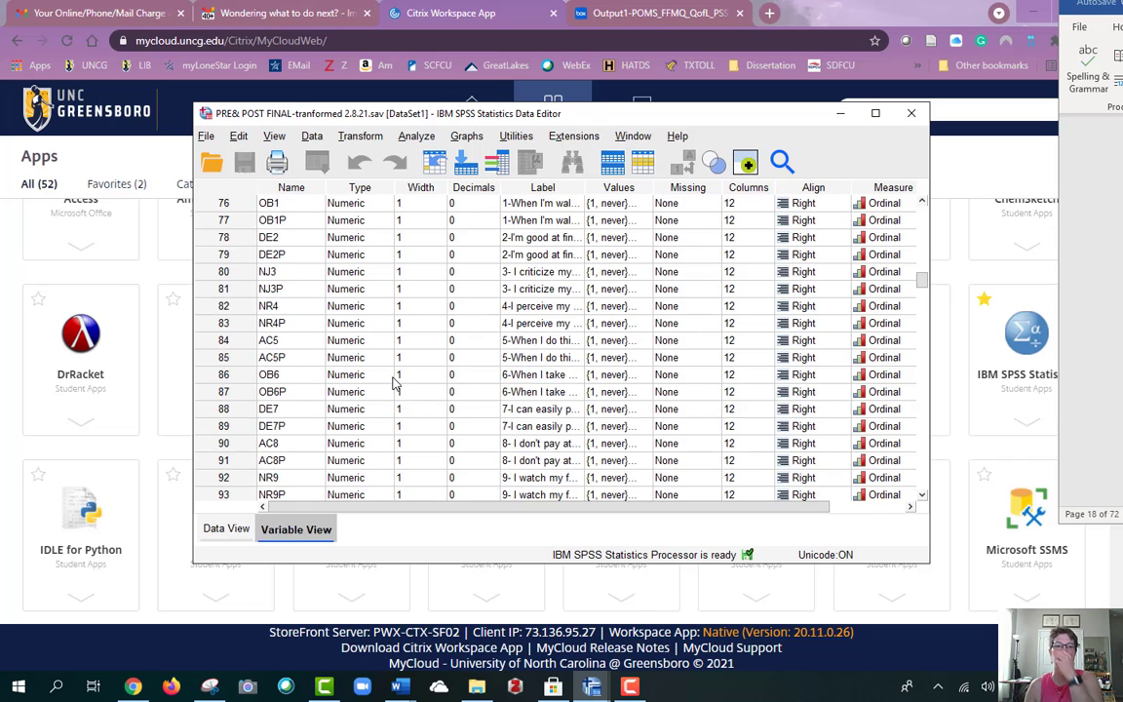
scroll(395, 387, "down", 5)
scroll(395, 387, "down", 4)
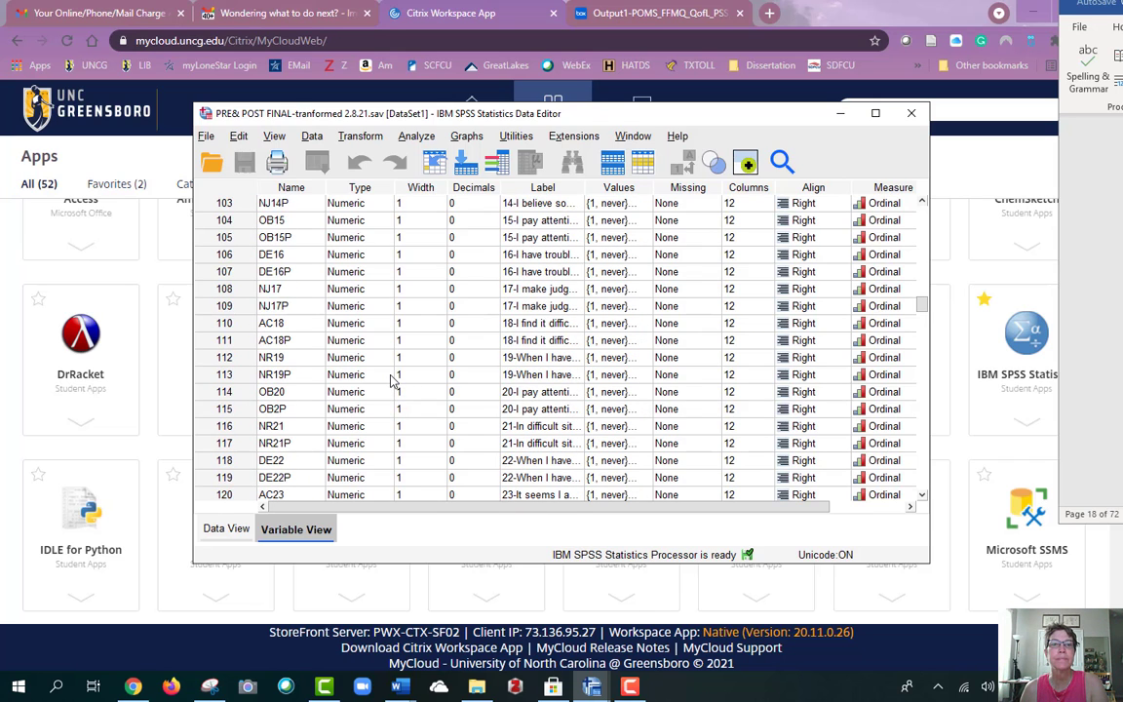
scroll(390, 380, "up", 1)
scroll(394, 377, "up", 12)
scroll(394, 376, "up", 20)
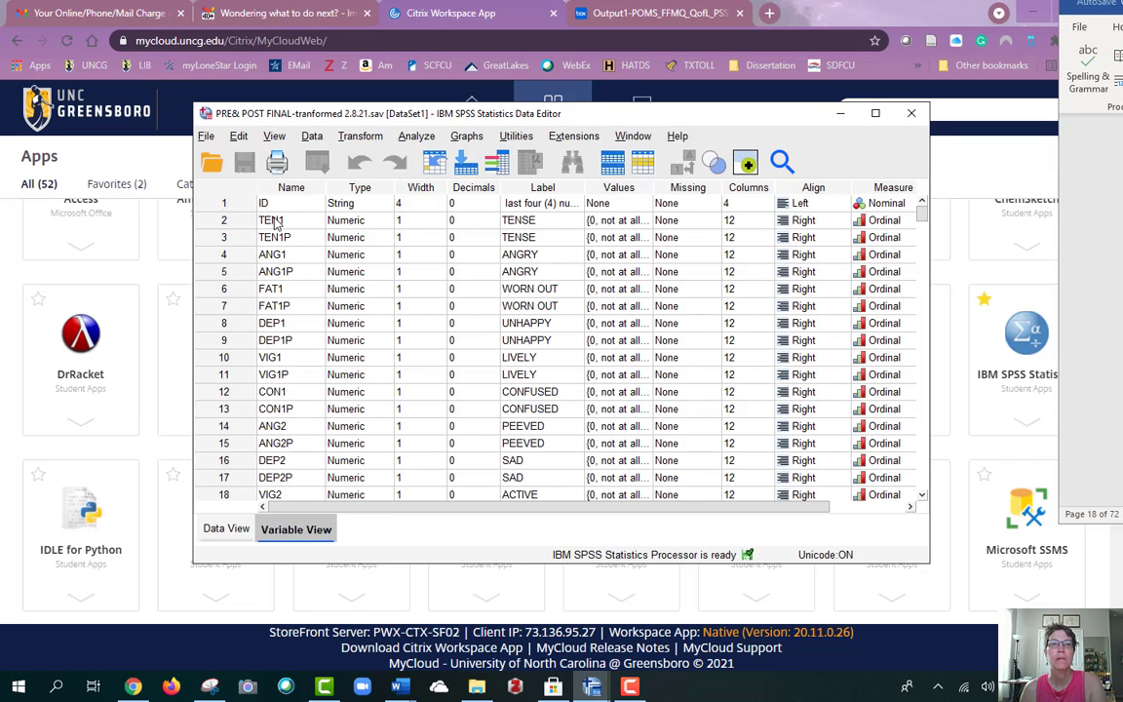
scroll(327, 458, "down", 4)
scroll(329, 446, "down", 12)
scroll(328, 447, "down", 9)
scroll(329, 444, "down", 2)
scroll(330, 443, "down", 11)
scroll(328, 441, "down", 4)
scroll(327, 438, "down", 6)
scroll(327, 437, "down", 1)
scroll(326, 436, "down", 5)
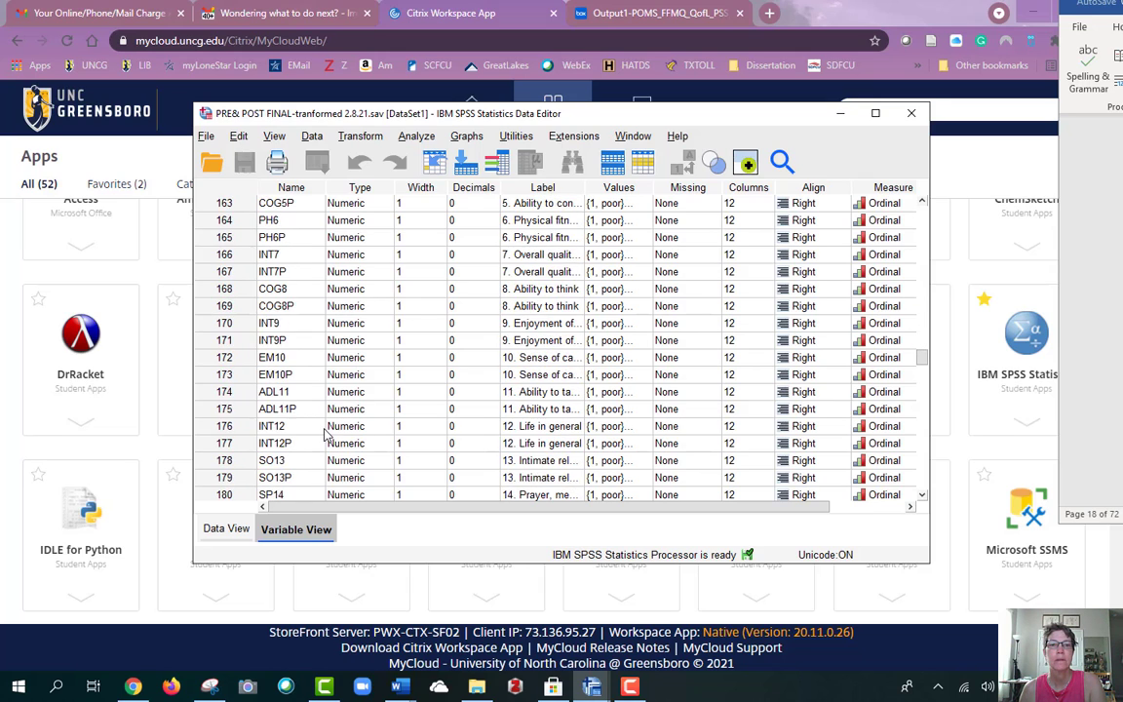
scroll(326, 436, "down", 1)
scroll(327, 437, "down", 5)
scroll(327, 437, "down", 4)
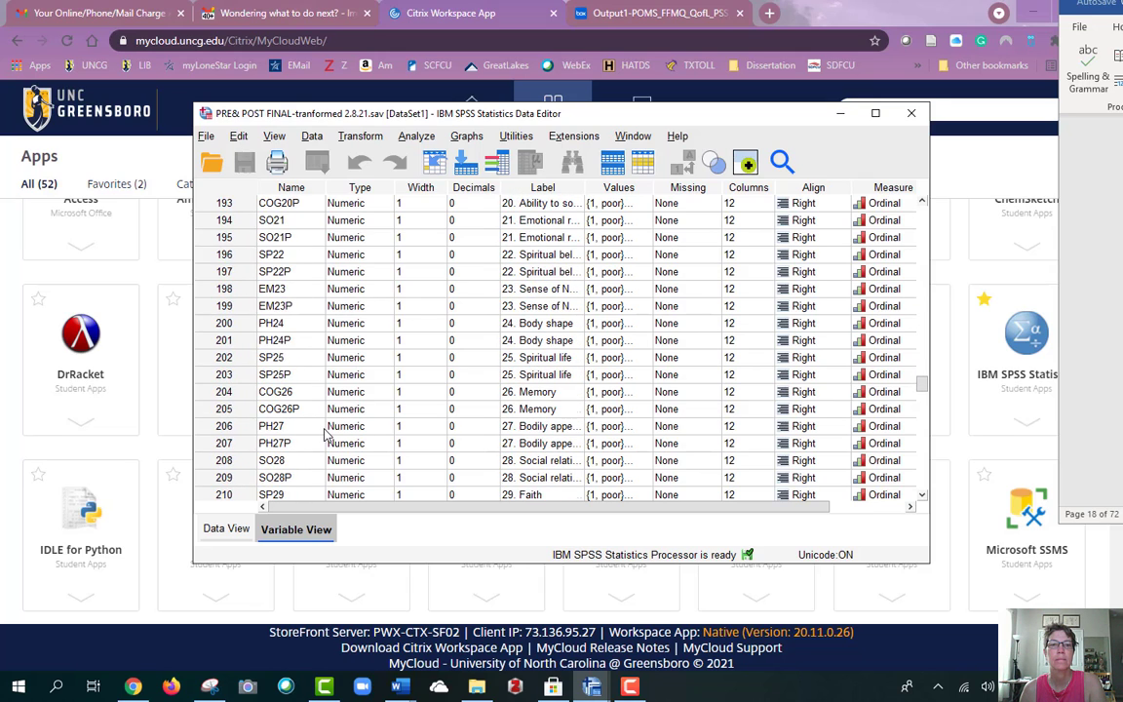
scroll(327, 436, "down", 6)
scroll(326, 437, "down", 5)
scroll(326, 437, "down", 1)
scroll(326, 436, "down", 1)
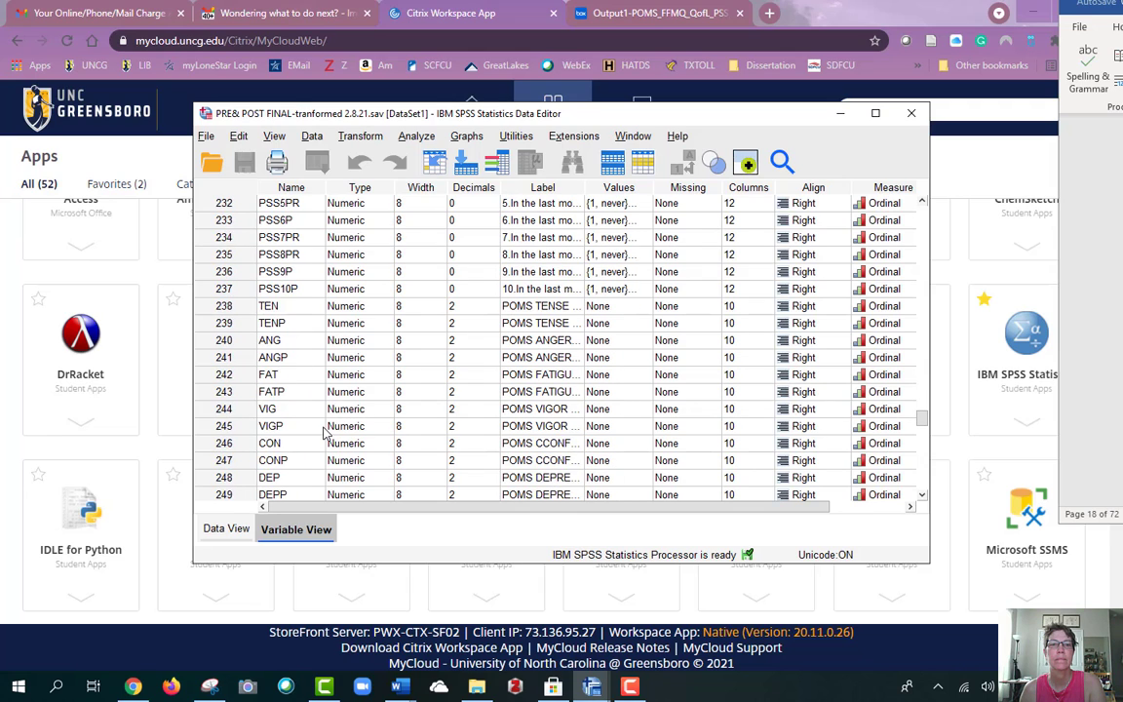
scroll(327, 436, "down", 3)
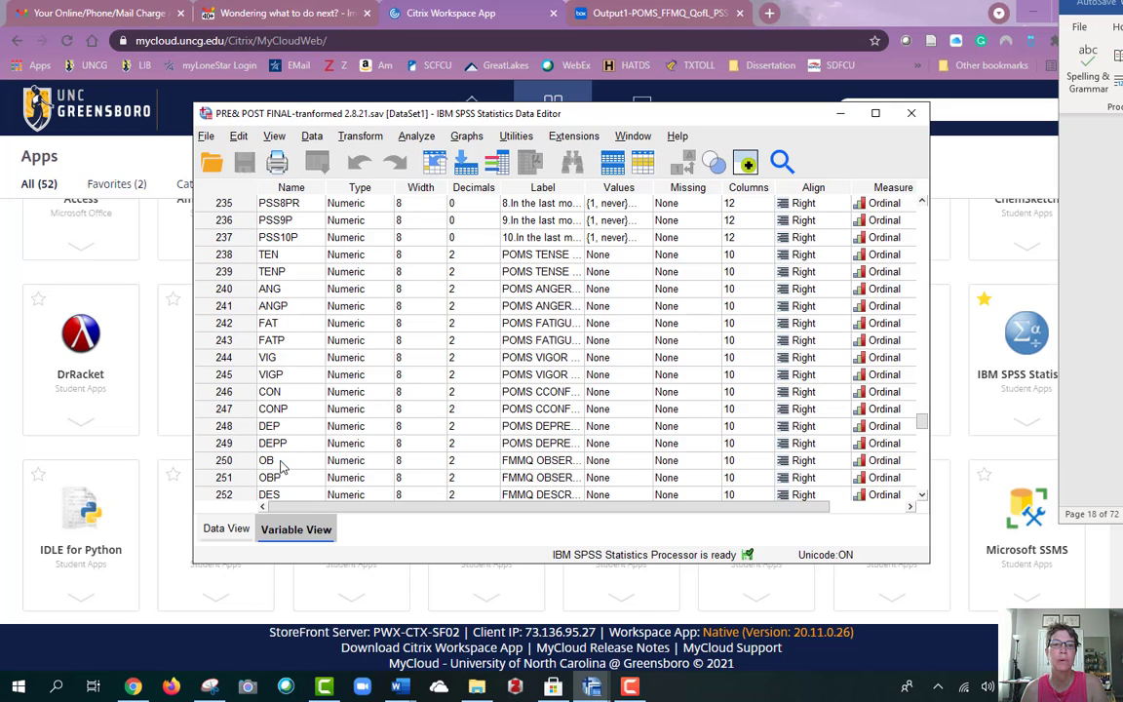
Step: Select the FAT variable and review the surrounding variable definitions
scroll(272, 438, "down", 2)
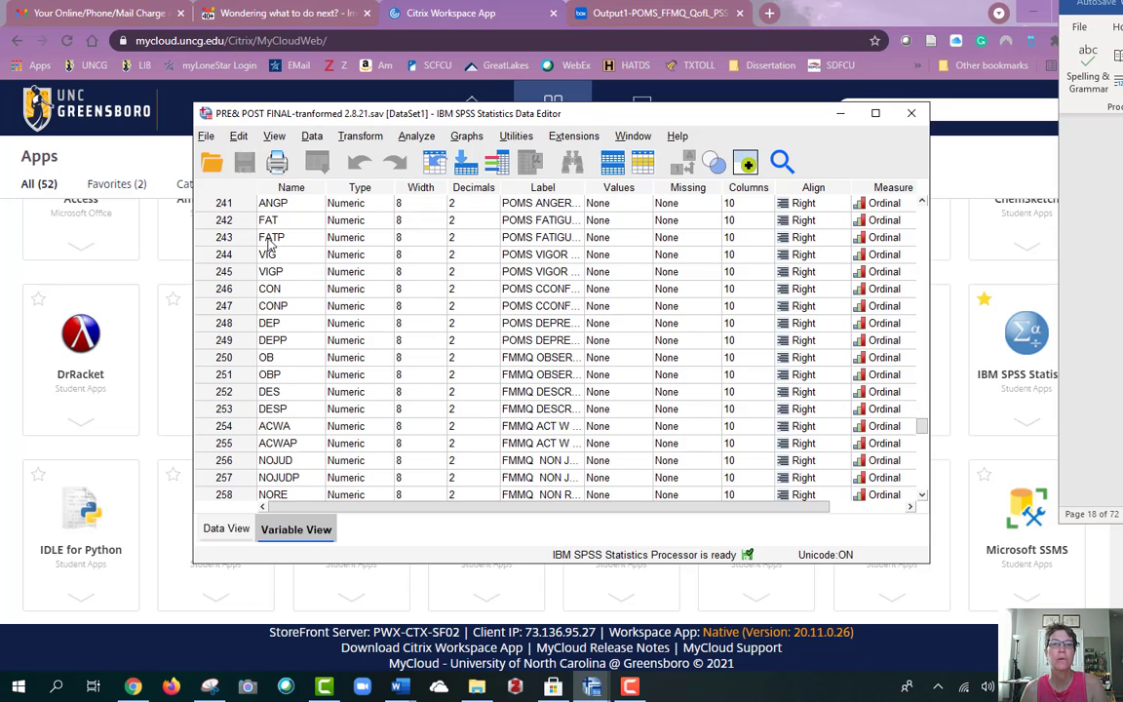
left_click(224, 221)
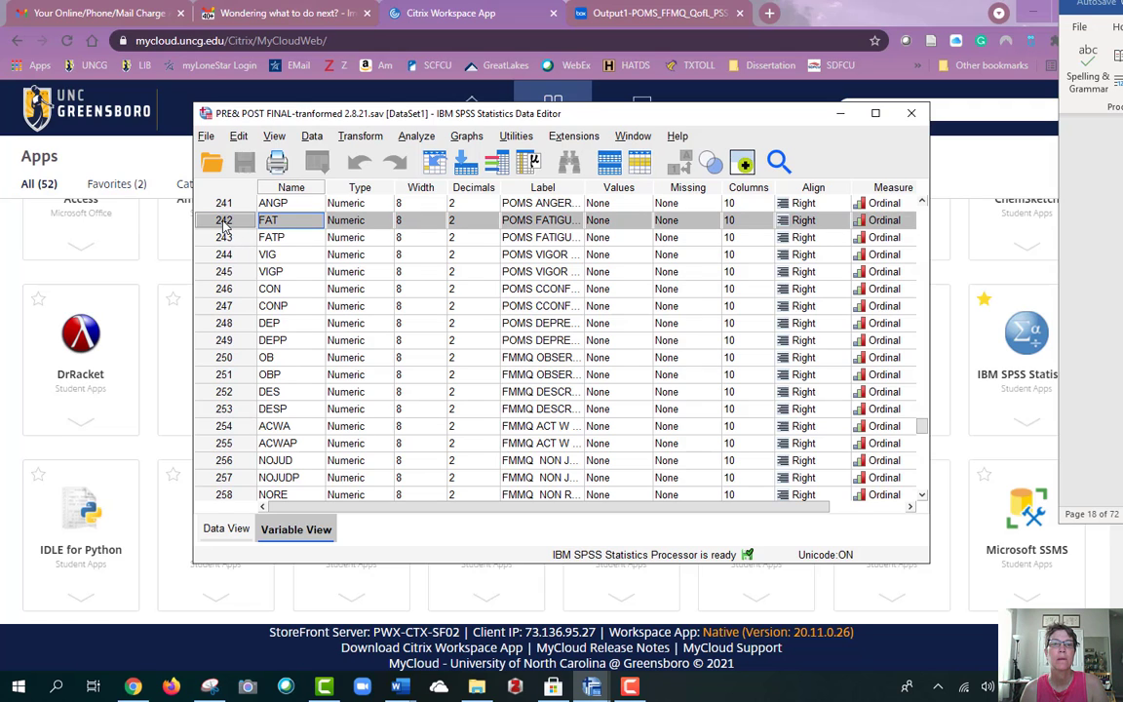
scroll(293, 393, "down", 1)
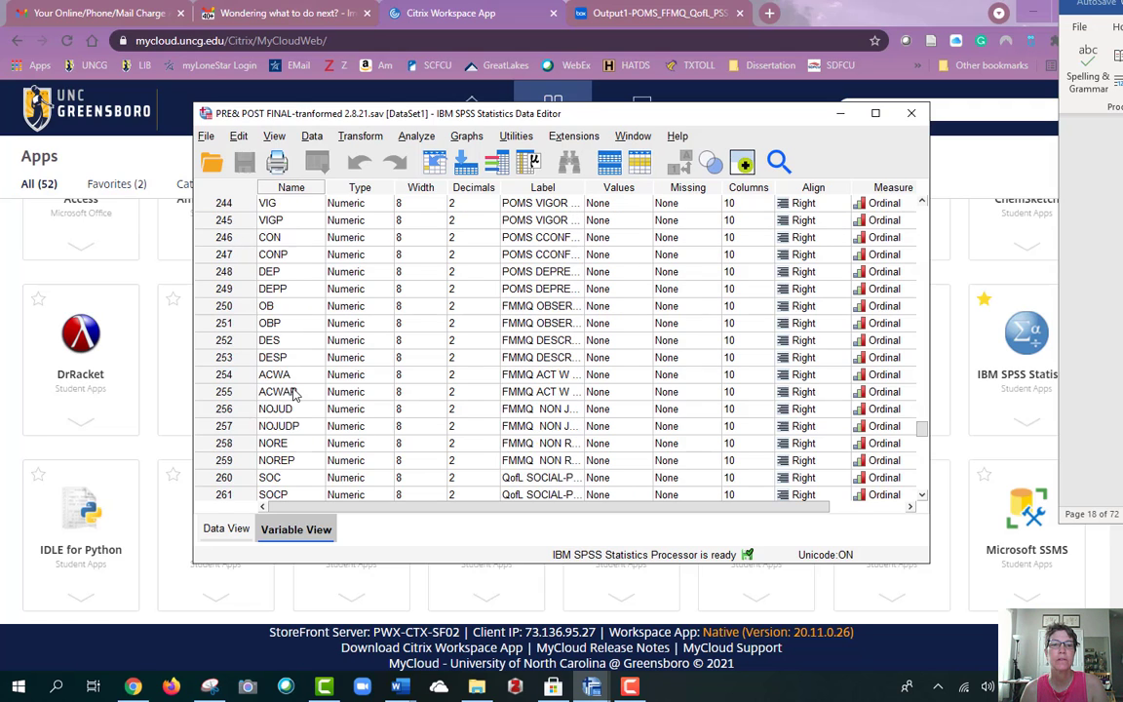
scroll(292, 393, "down", 1)
scroll(293, 393, "down", 2)
scroll(290, 391, "down", 1)
scroll(291, 391, "down", 3)
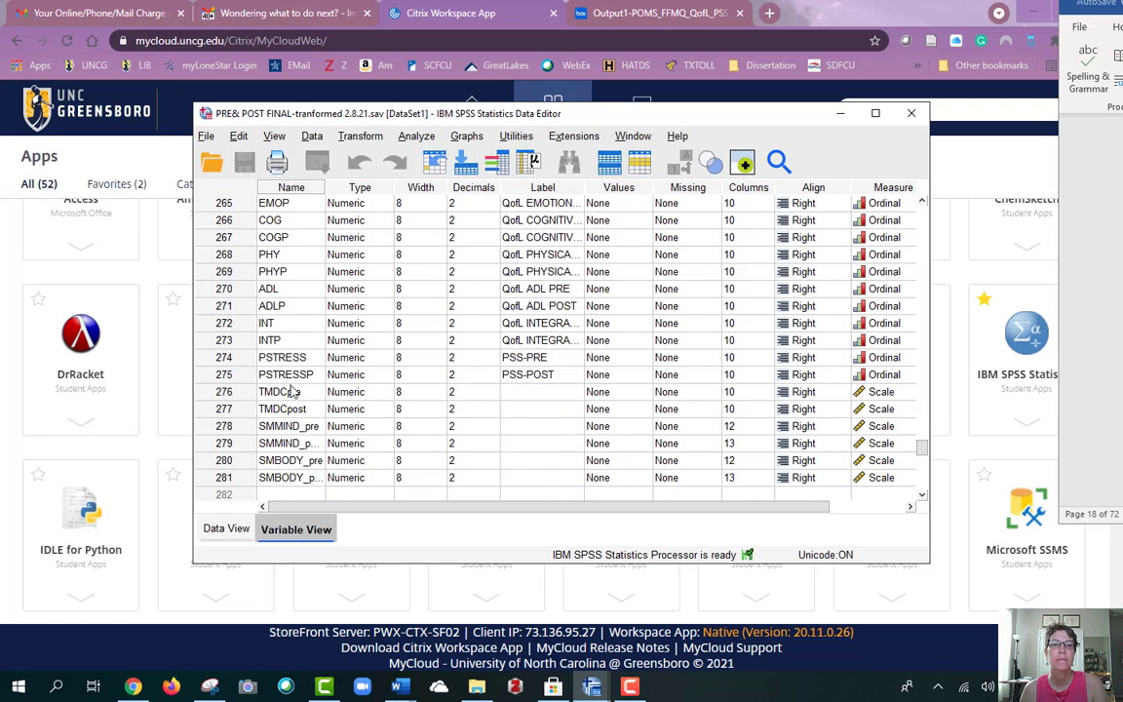
scroll(290, 391, "down", 4)
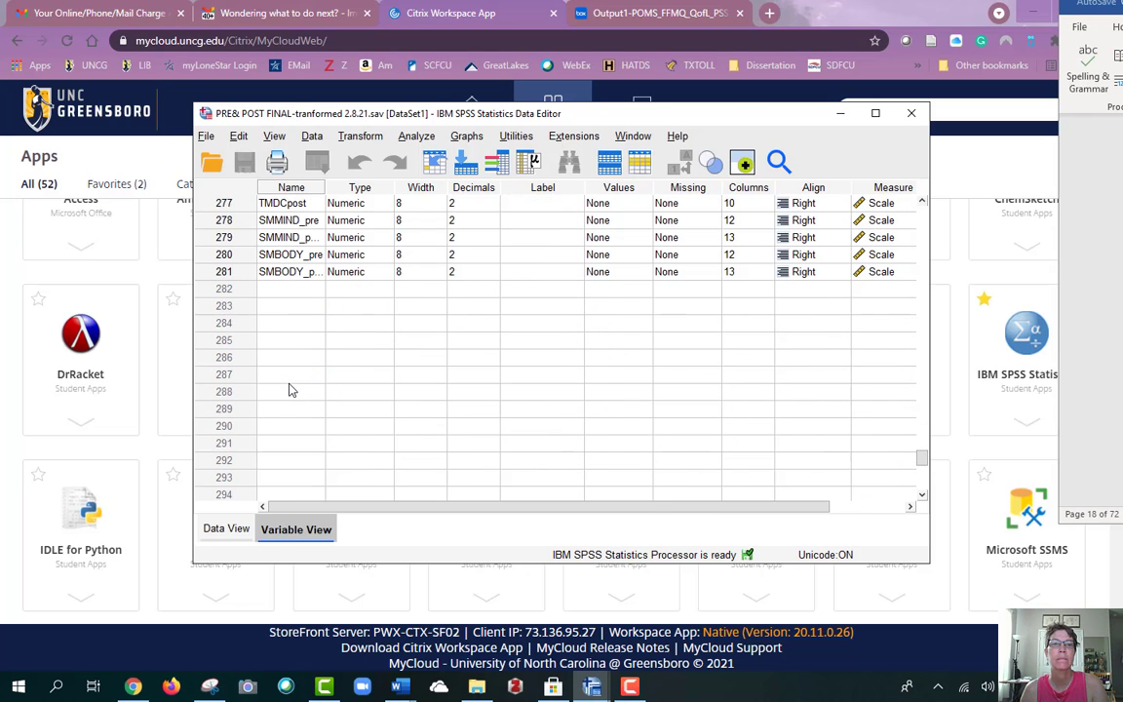
scroll(290, 390, "up", 7)
scroll(290, 390, "up", 4)
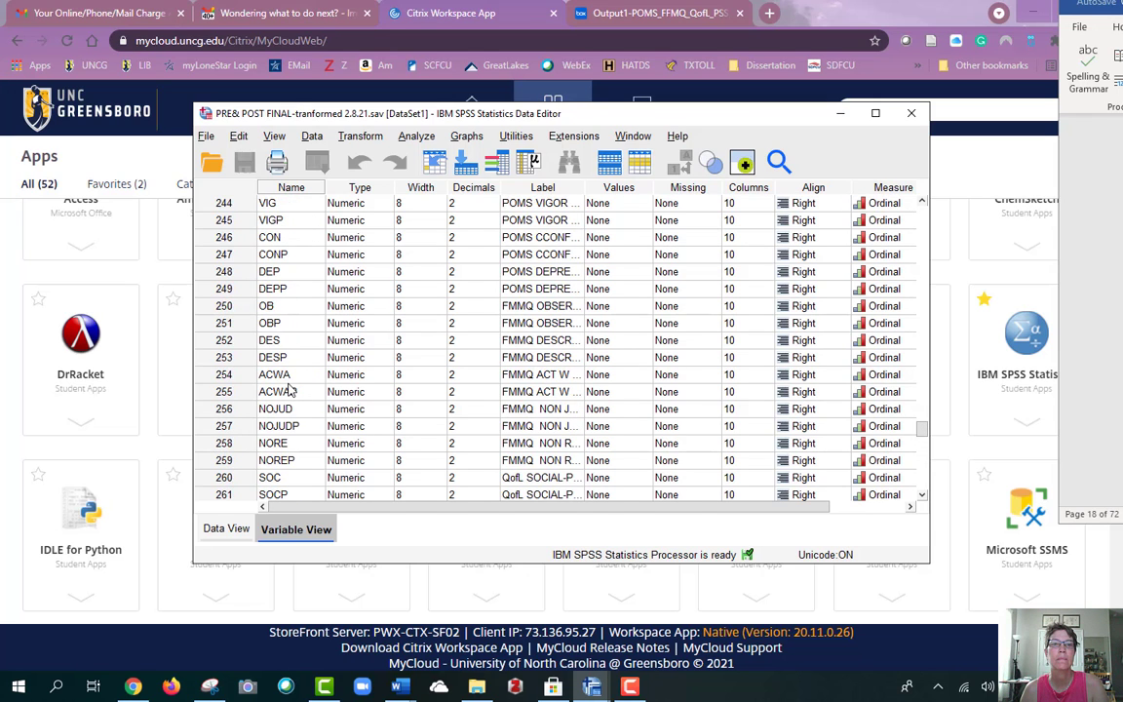
scroll(289, 390, "up", 5)
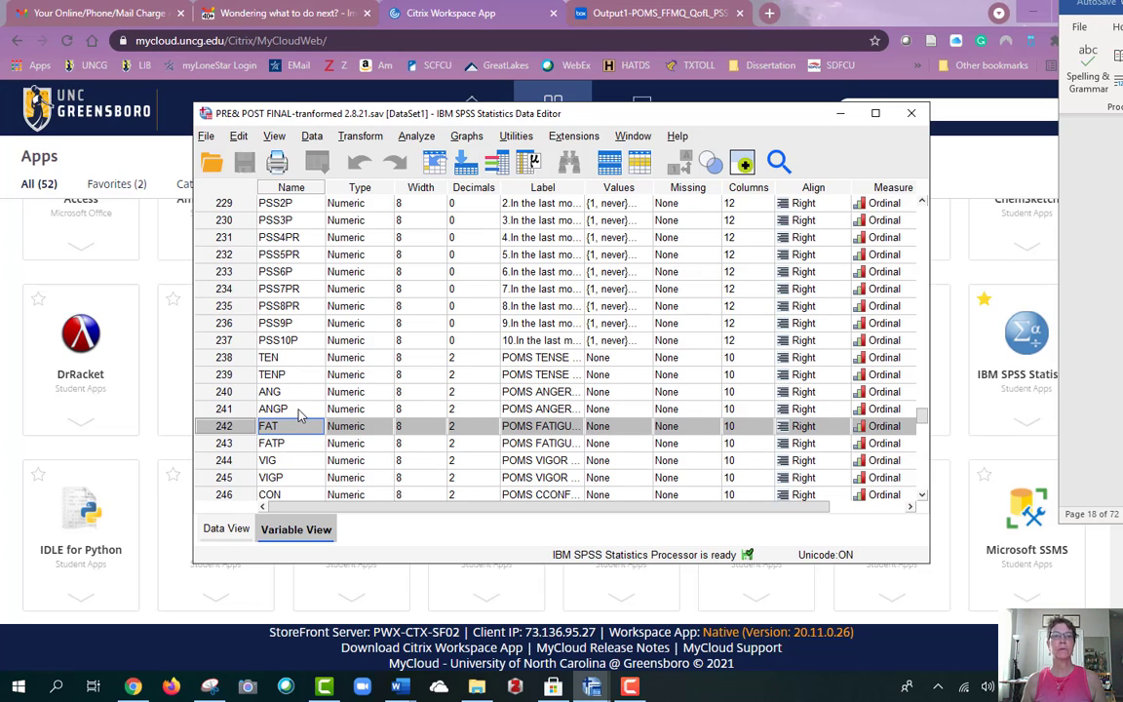
Step: Return to the POMS subscale variables and open the Transform menu
scroll(300, 417, "down", 2)
scroll(300, 418, "down", 1)
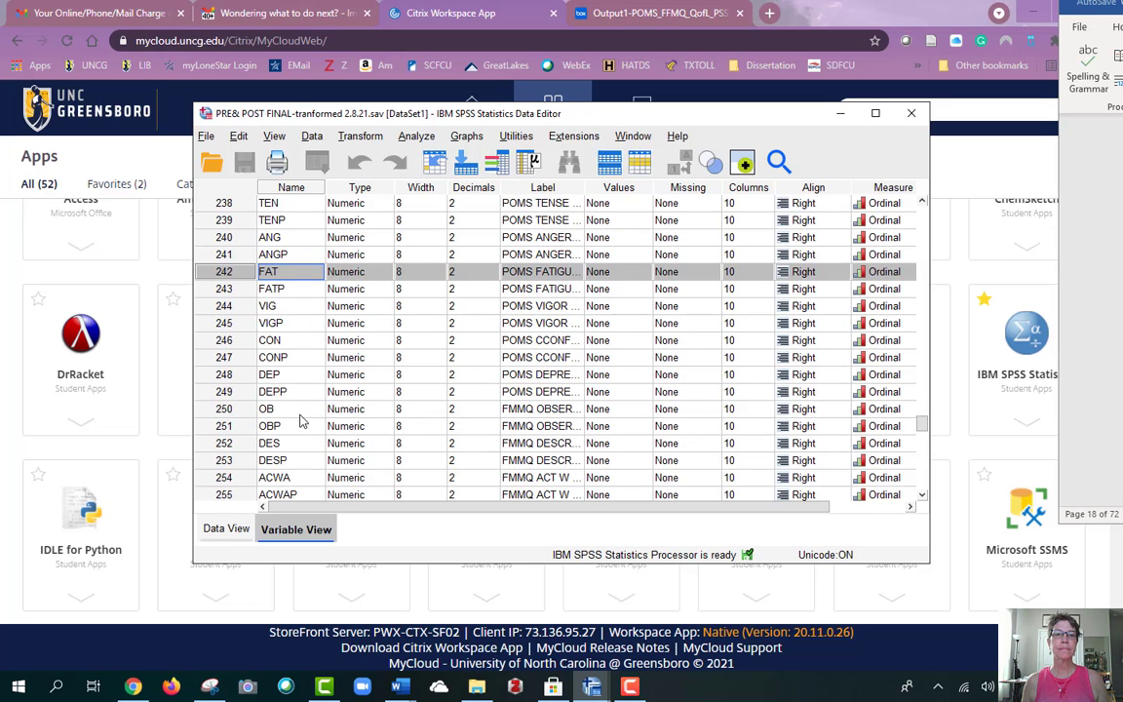
scroll(300, 419, "down", 3)
scroll(301, 421, "down", 4)
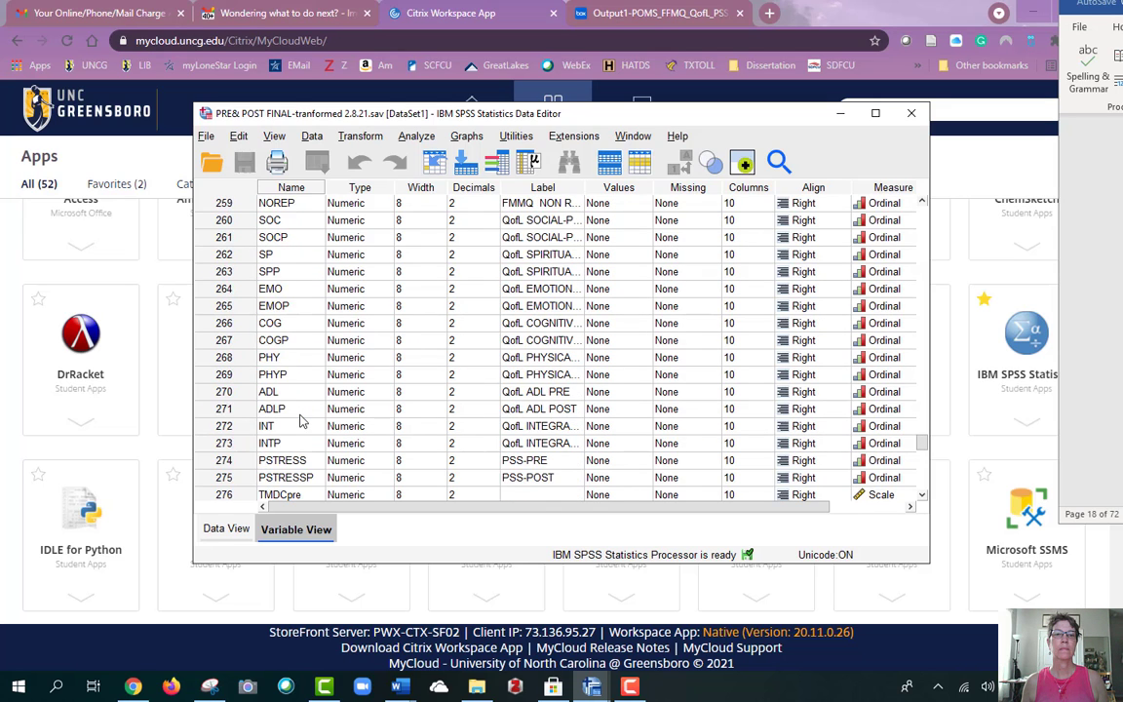
scroll(301, 420, "down", 2)
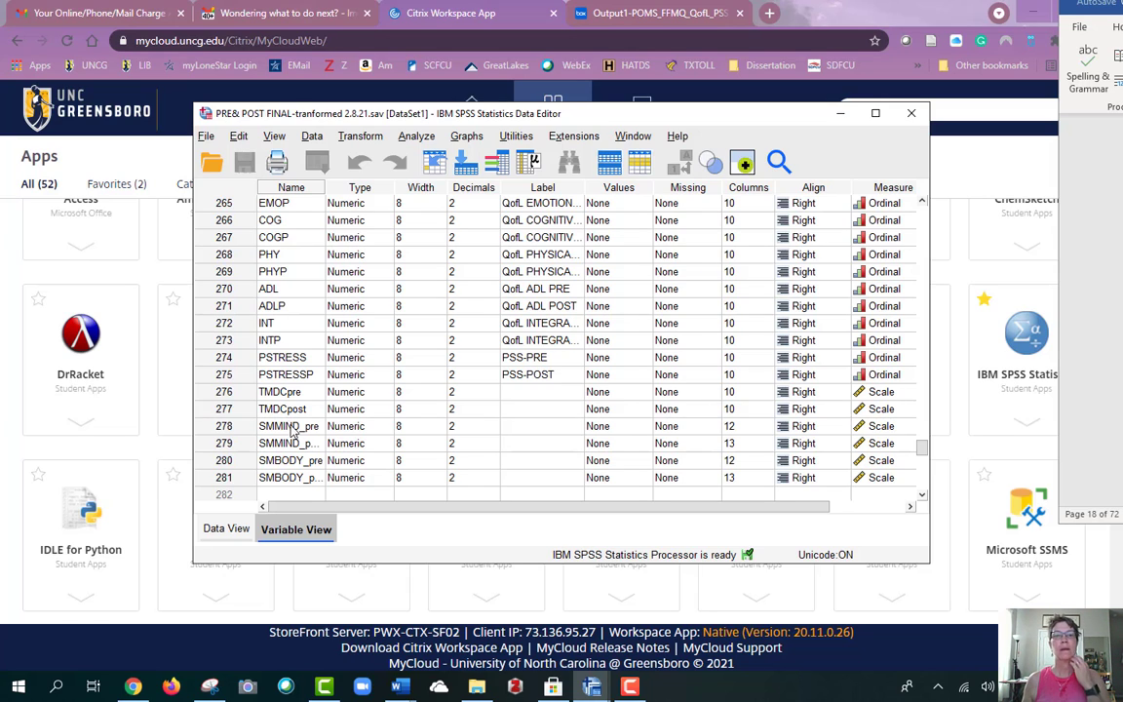
scroll(290, 427, "up", 3)
scroll(290, 426, "up", 1)
scroll(291, 427, "up", 5)
scroll(256, 357, "up", 4)
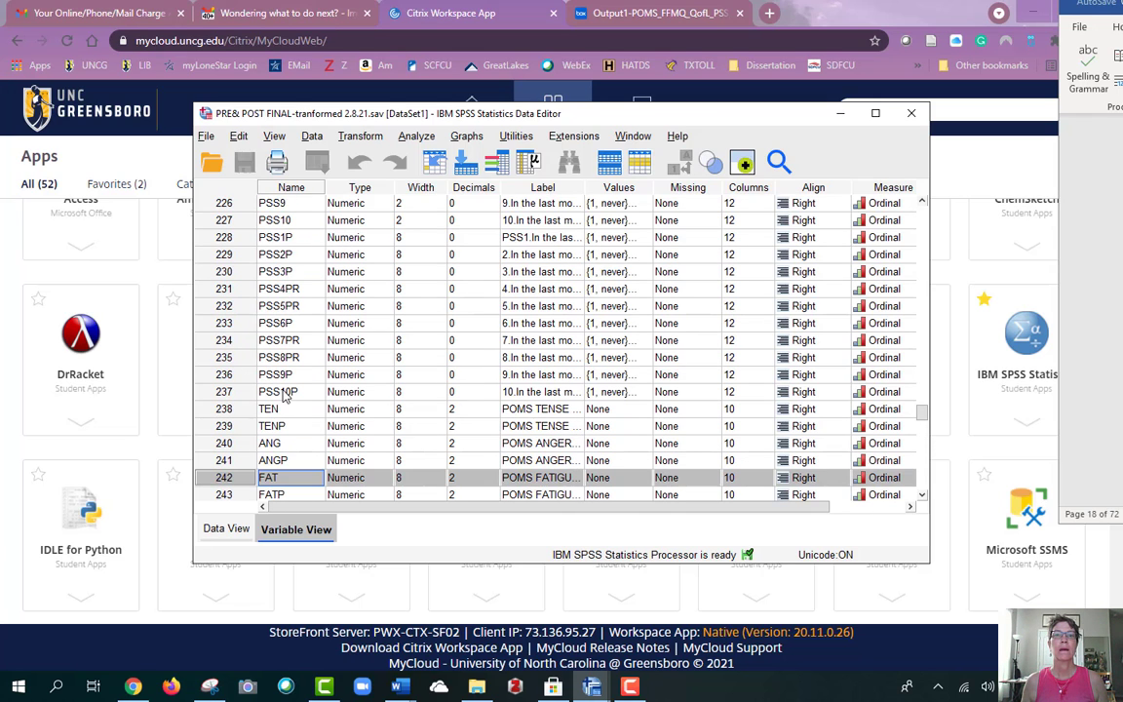
left_click(366, 141)
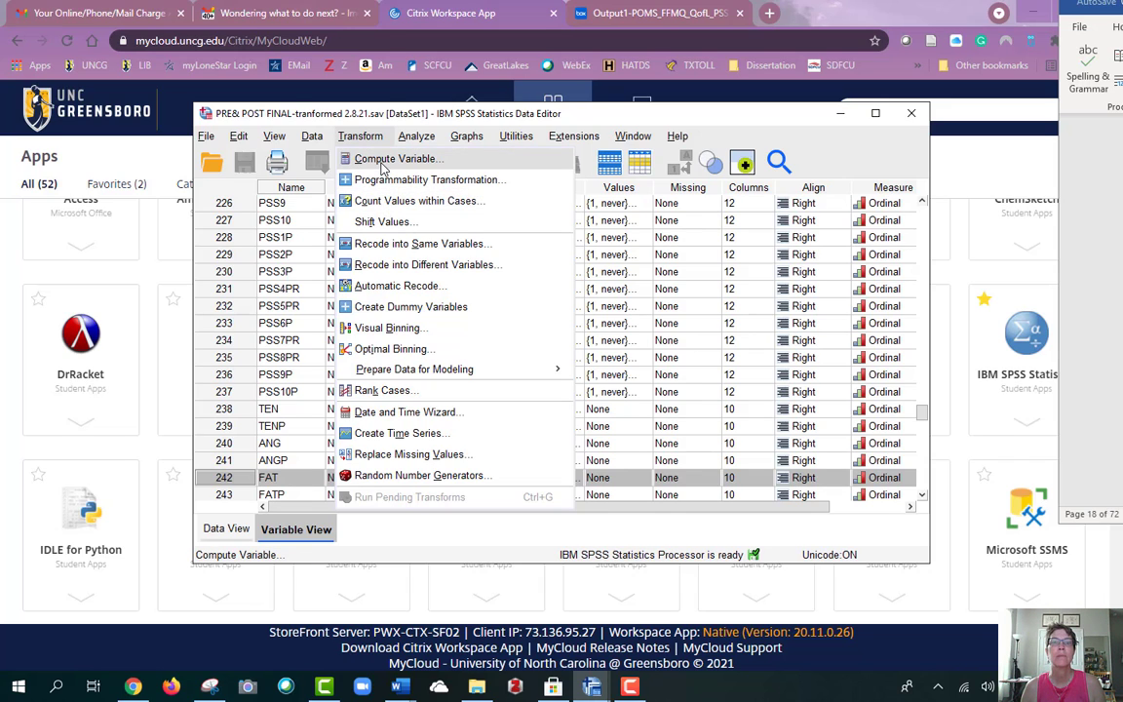
Step: Start a Compute Variable with target TMD_PRE and scroll to the POMS variables
left_click(383, 165)
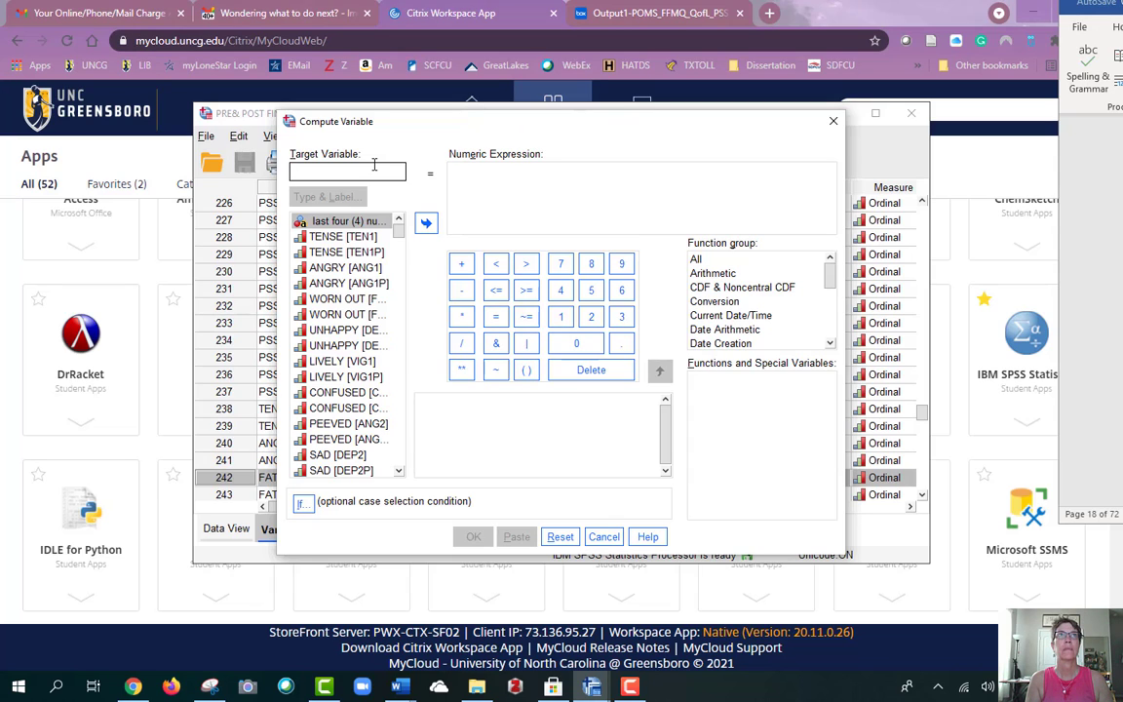
type("TMD_PRE")
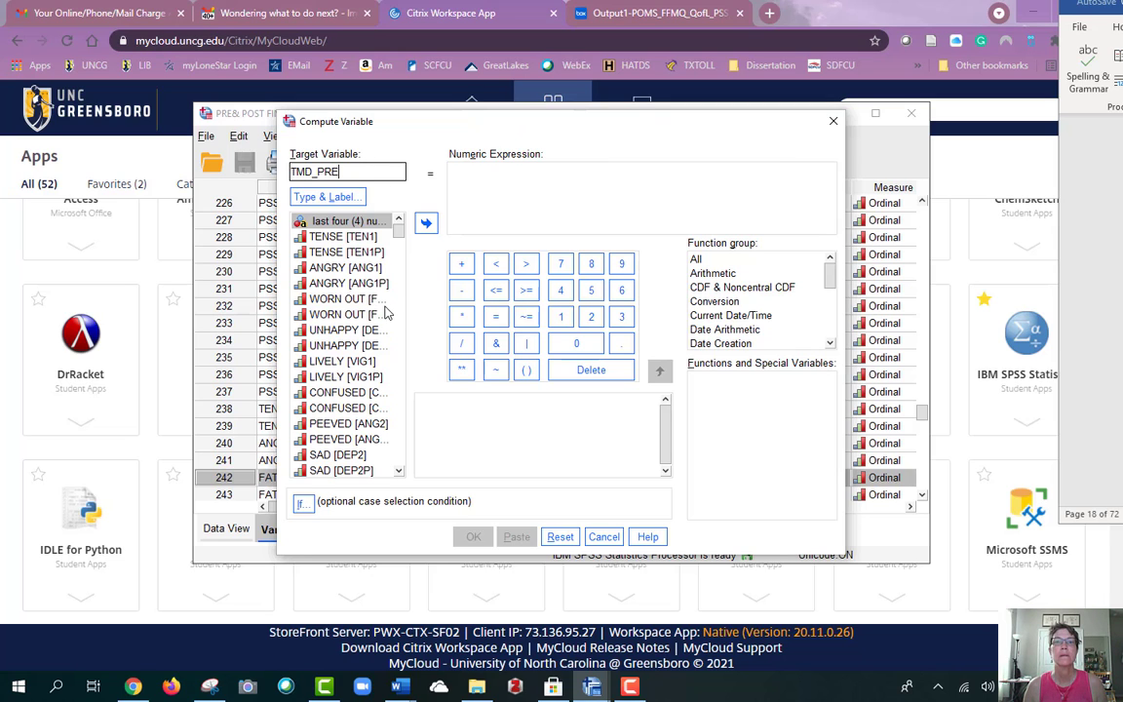
scroll(383, 331, "down", 2)
scroll(382, 331, "down", 1)
scroll(382, 331, "down", 3)
scroll(382, 332, "down", 2)
scroll(382, 331, "down", 2)
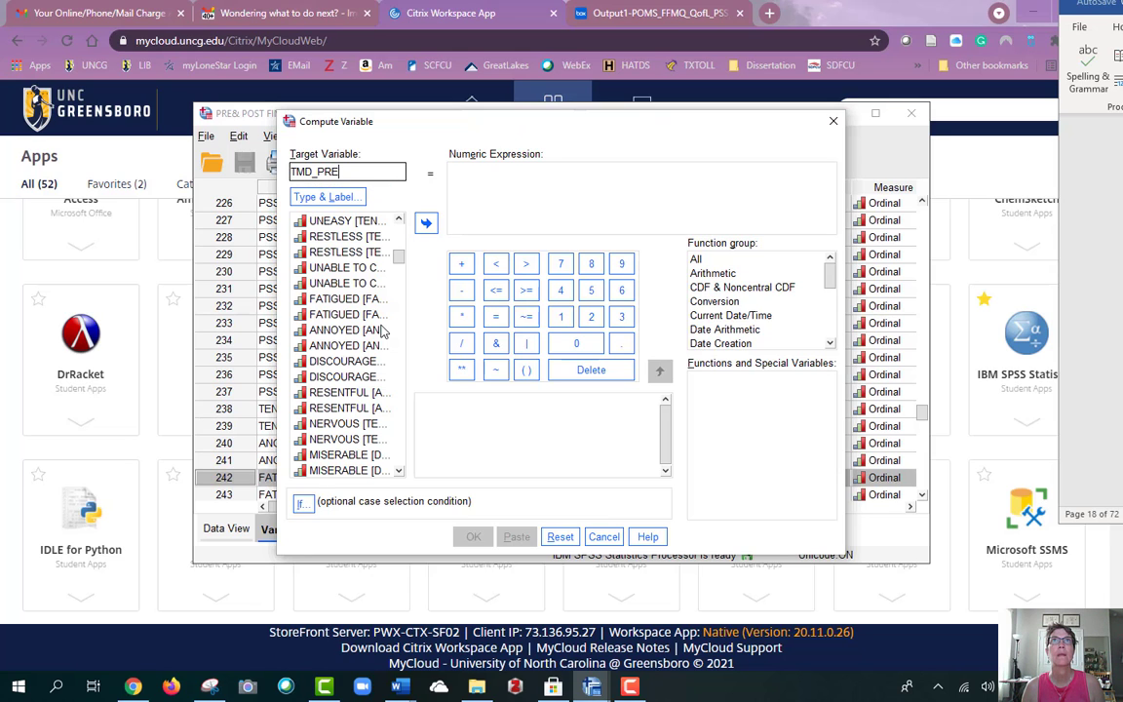
scroll(382, 332, "down", 3)
scroll(382, 332, "down", 4)
scroll(382, 332, "down", 4)
scroll(382, 331, "down", 2)
scroll(382, 332, "down", 6)
scroll(382, 331, "down", 6)
scroll(383, 332, "down", 6)
scroll(382, 331, "down", 6)
scroll(382, 331, "down", 5)
scroll(382, 332, "down", 5)
scroll(382, 331, "down", 5)
scroll(382, 331, "down", 5)
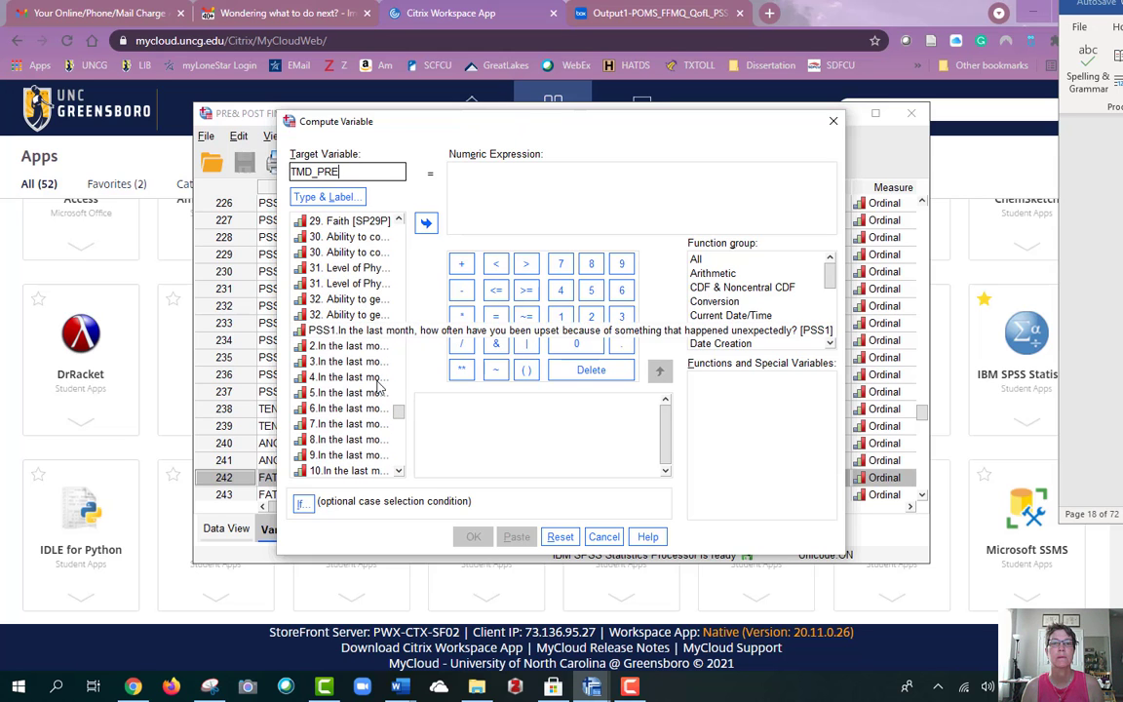
mouse_move(396, 413)
left_mouse_down()
mouse_move(398, 464)
mouse_move(396, 437)
left_mouse_up()
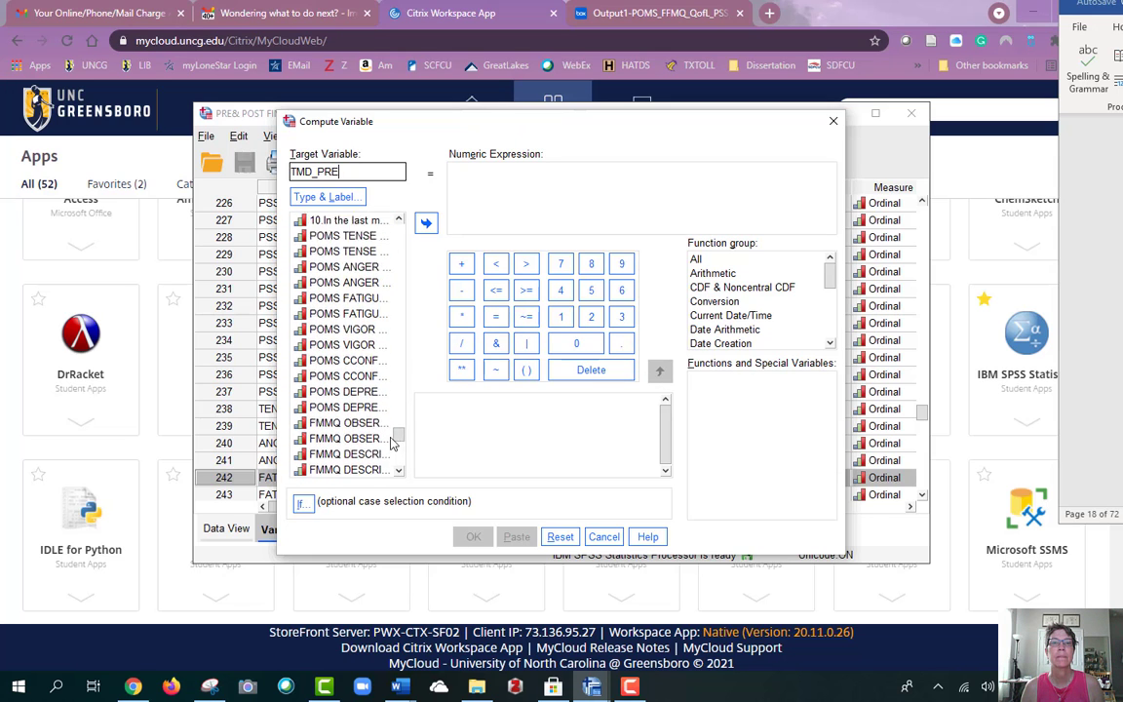
Step: Widen the dialog and begin the expression with TEN + ANG +
left_click(343, 251)
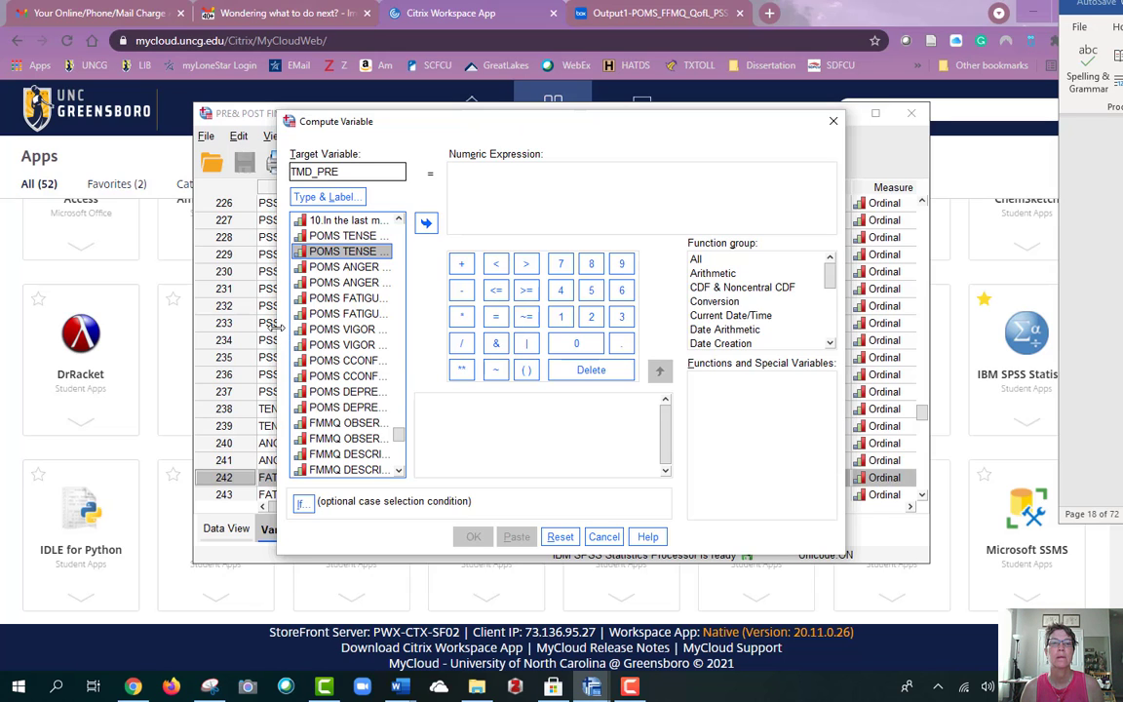
left_click_drag(277, 328, 195, 322)
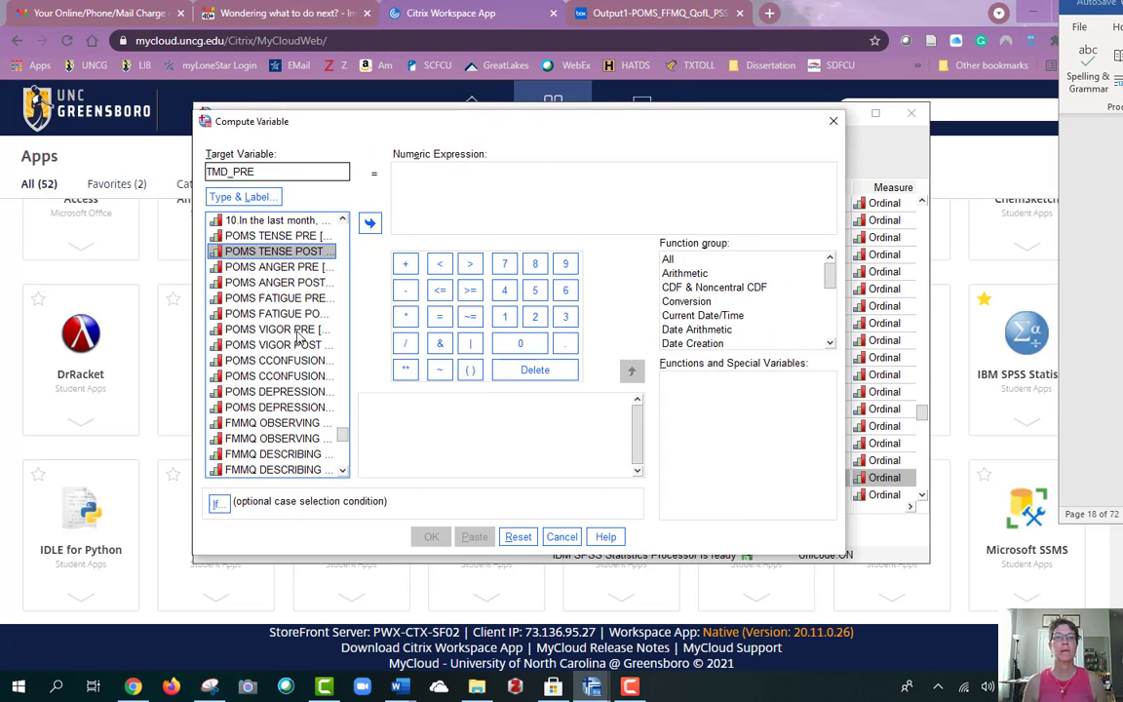
left_click(259, 235)
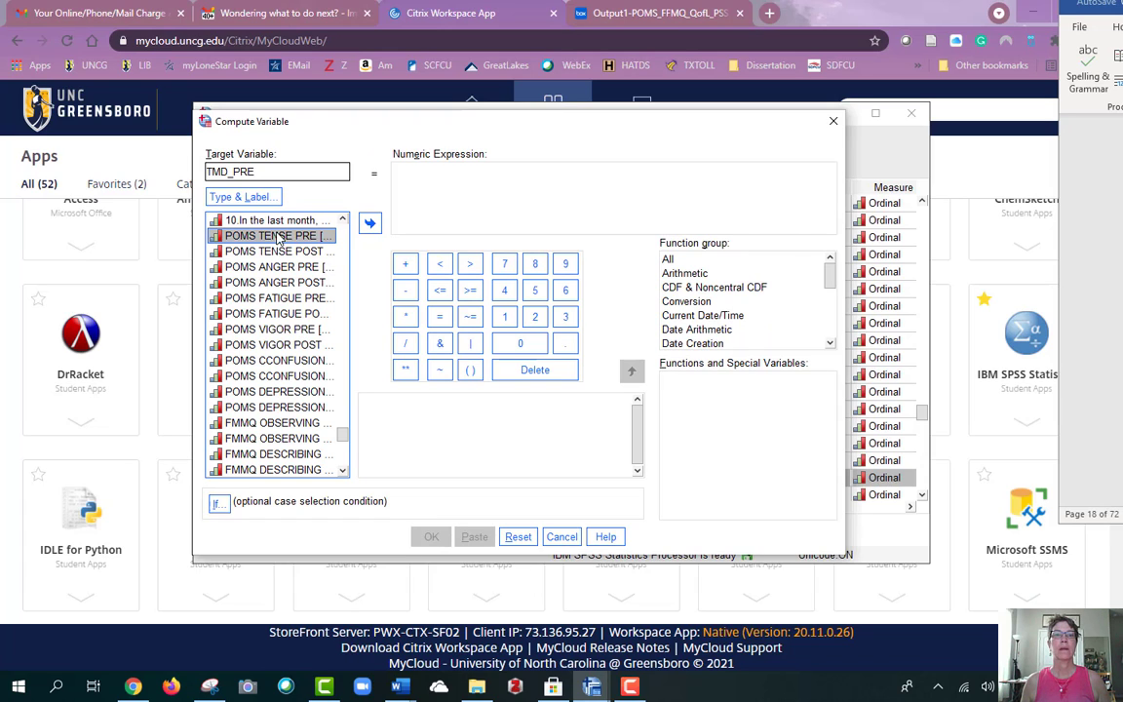
left_click(369, 222)
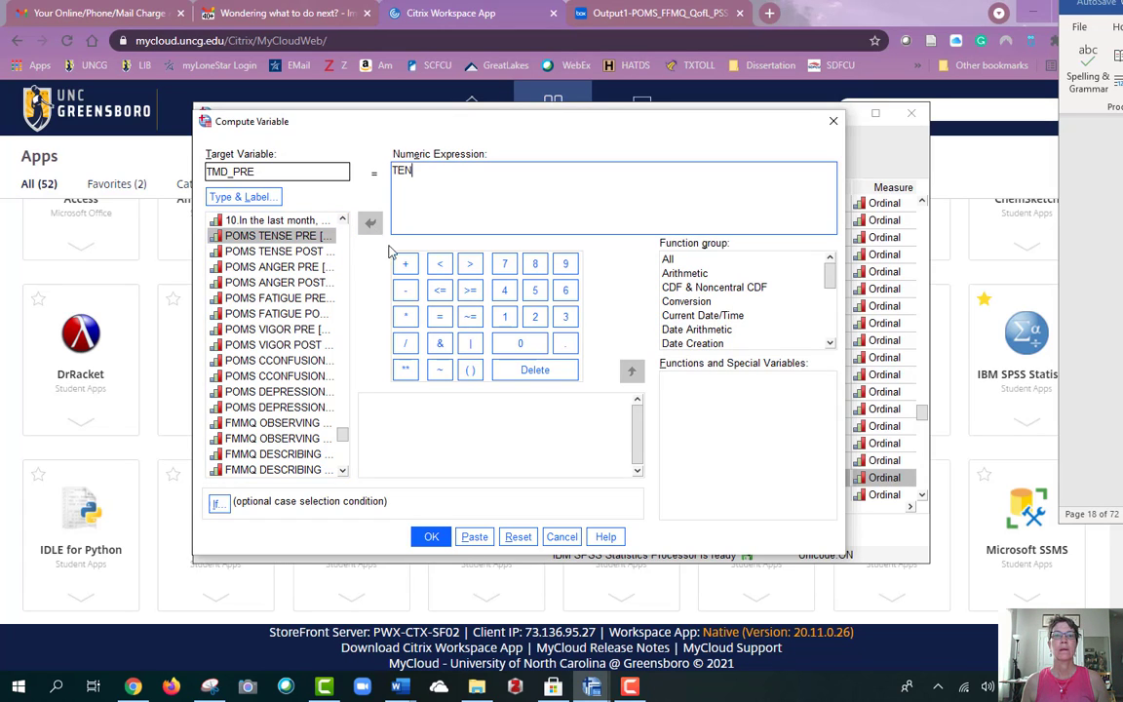
left_click(308, 270)
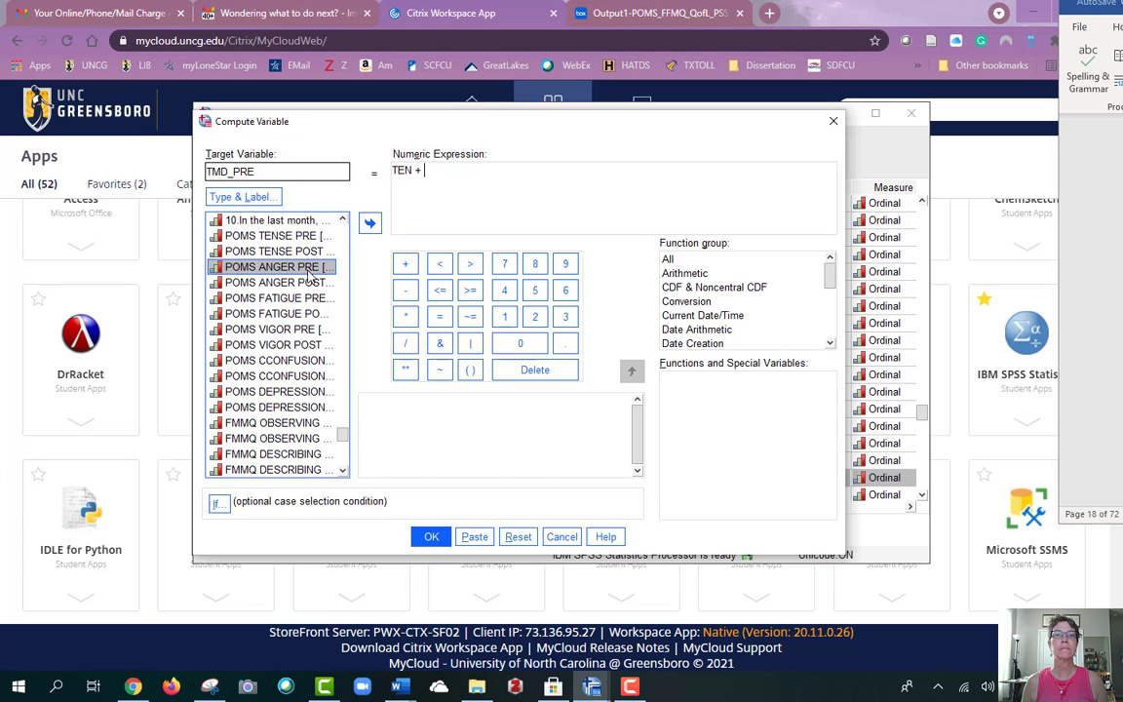
left_click(369, 222)
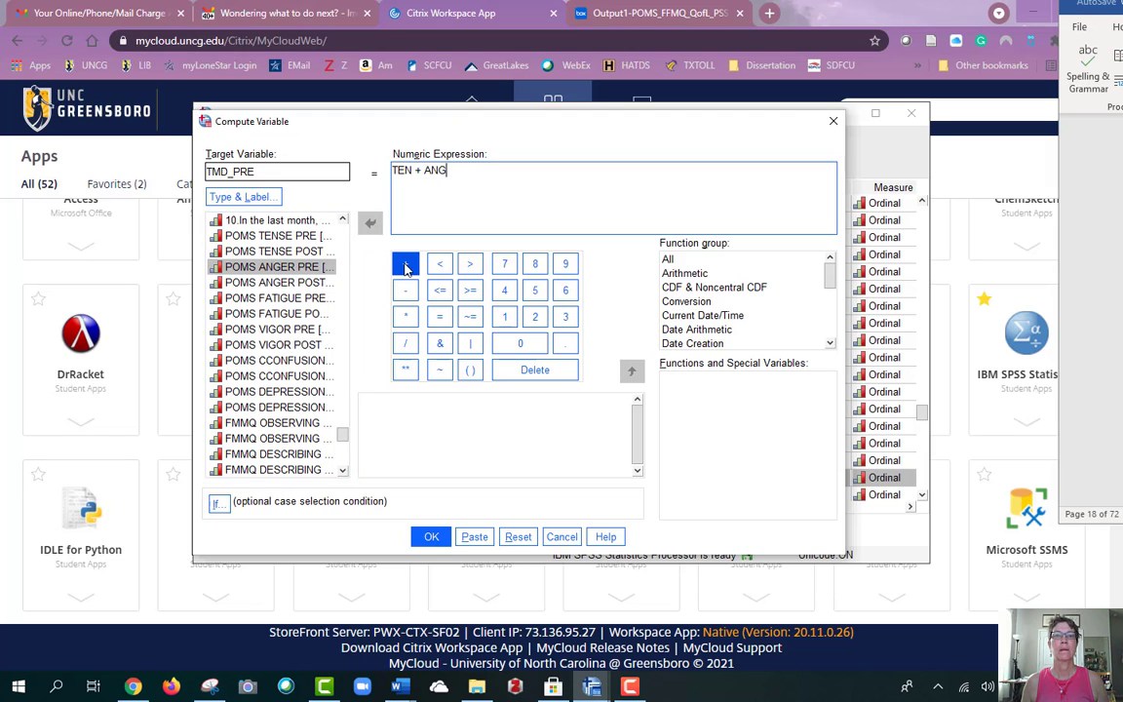
left_click(406, 263)
Step: Add FAT + to the expression, deleting a mistakenly added VIG term
left_click(292, 297)
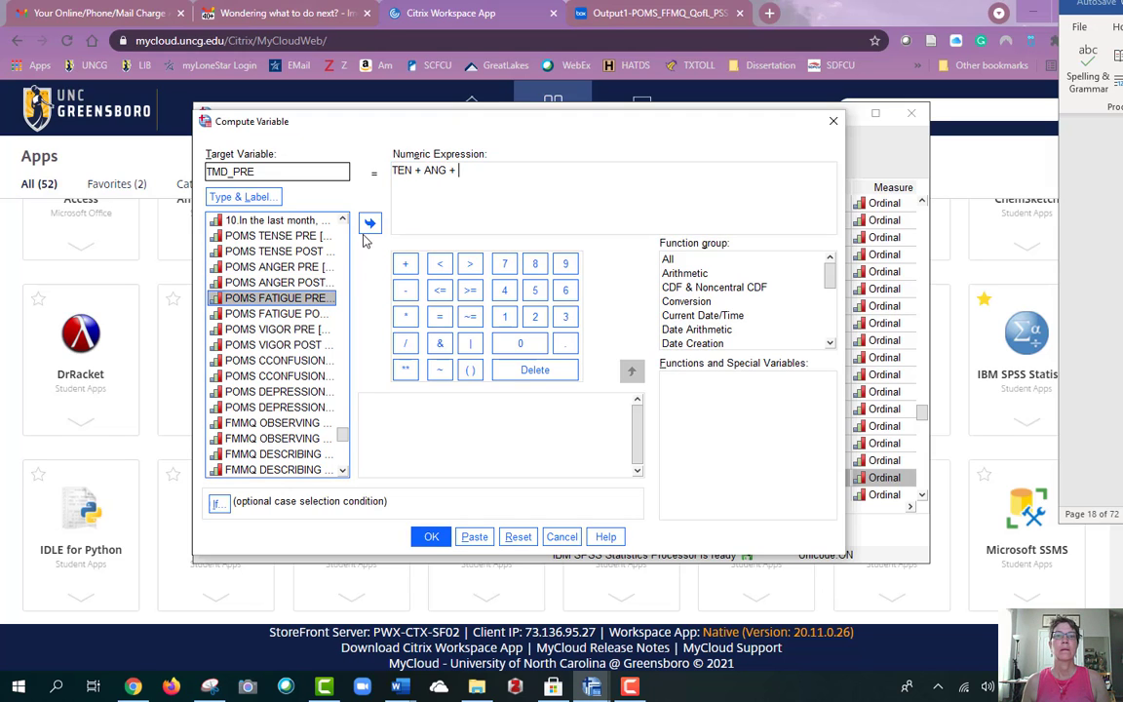
left_click(370, 223)
left_click(406, 263)
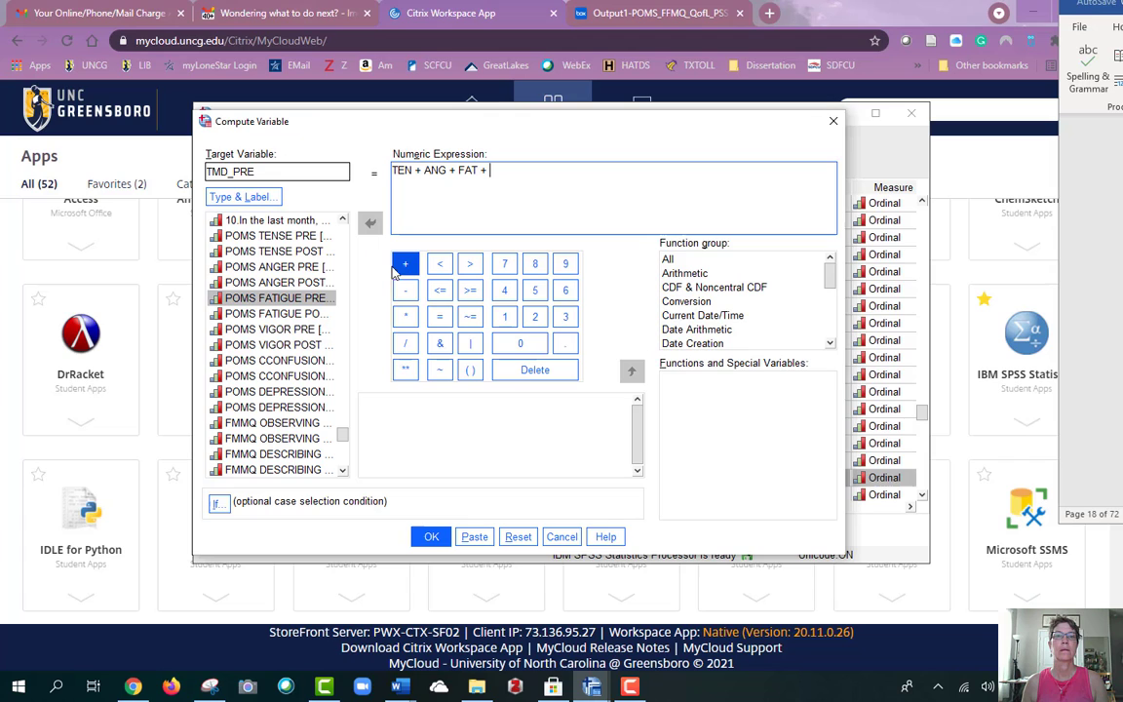
left_click(299, 331)
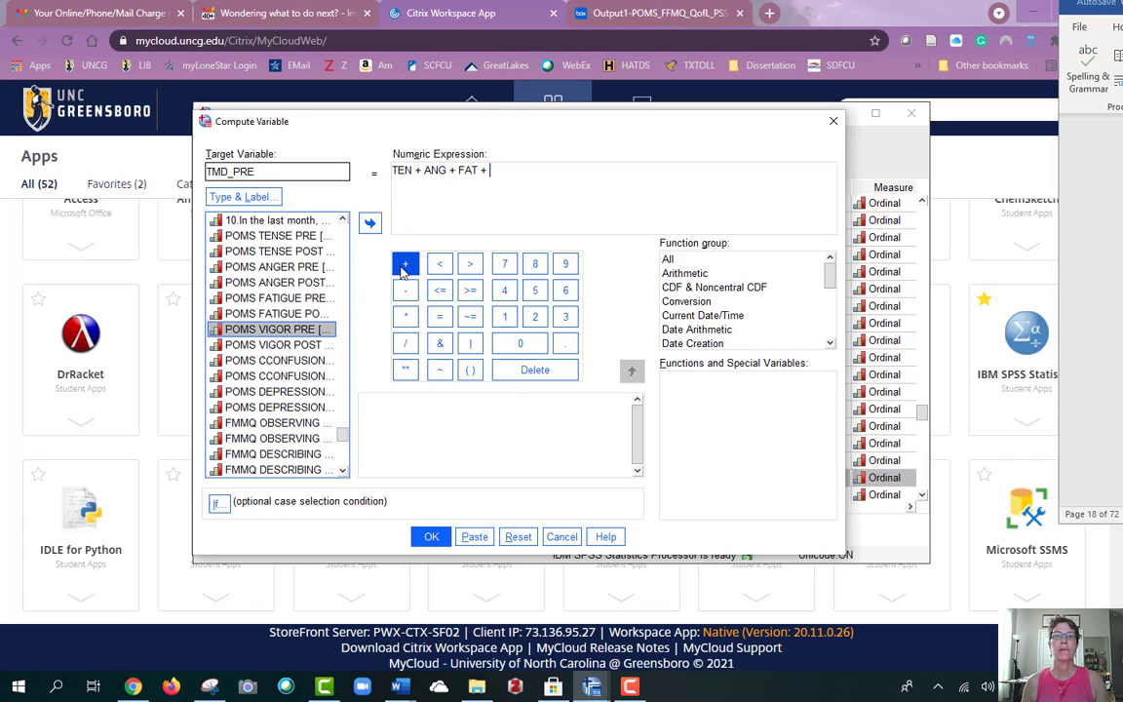
left_click(399, 269)
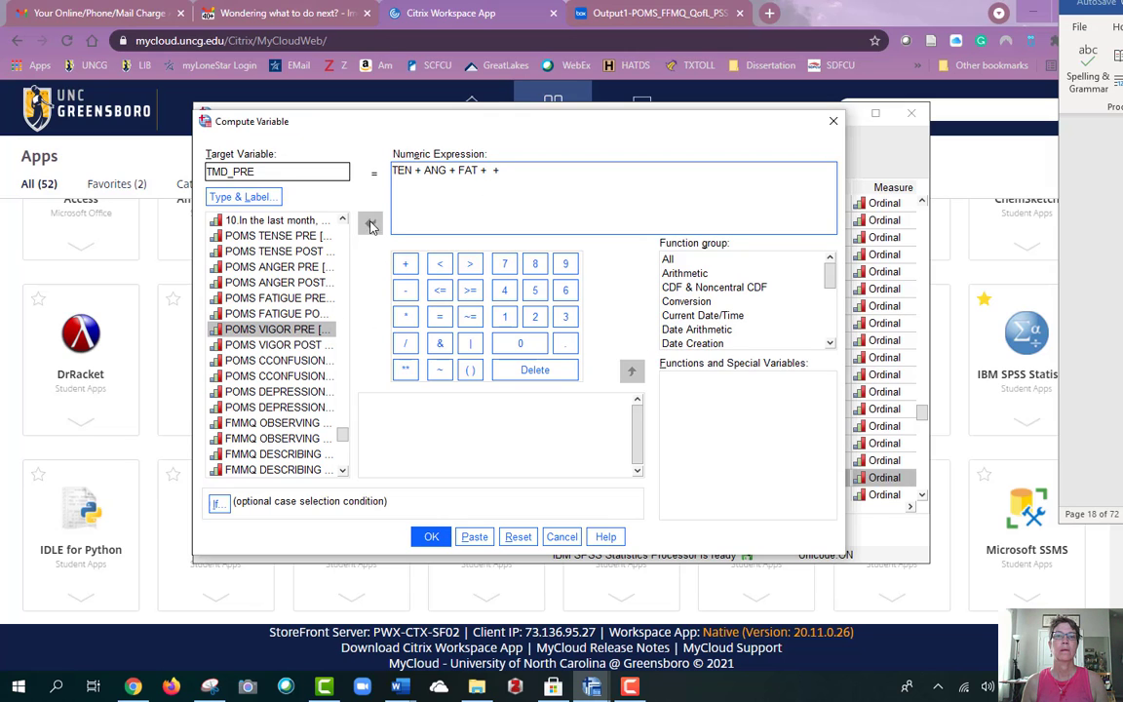
left_click(370, 224)
double_click(507, 169)
key("BackSpace")
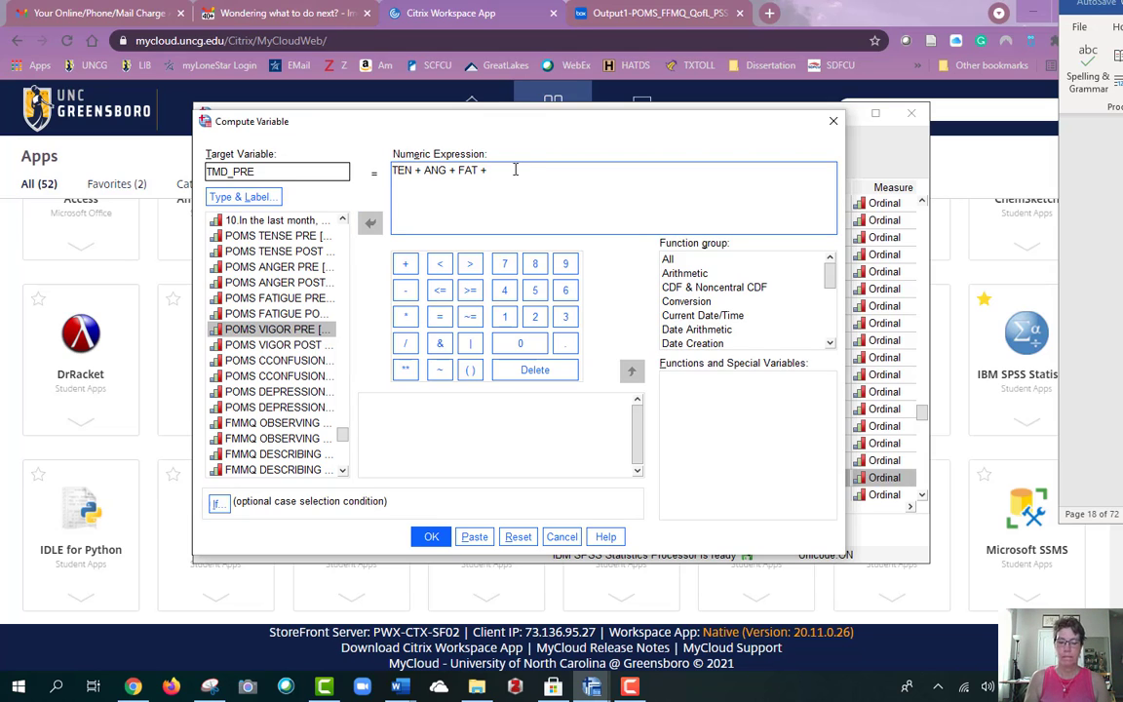
Step: Add CON and DEP to complete TEN + ANG + FAT + CON + DEP
left_click(305, 361)
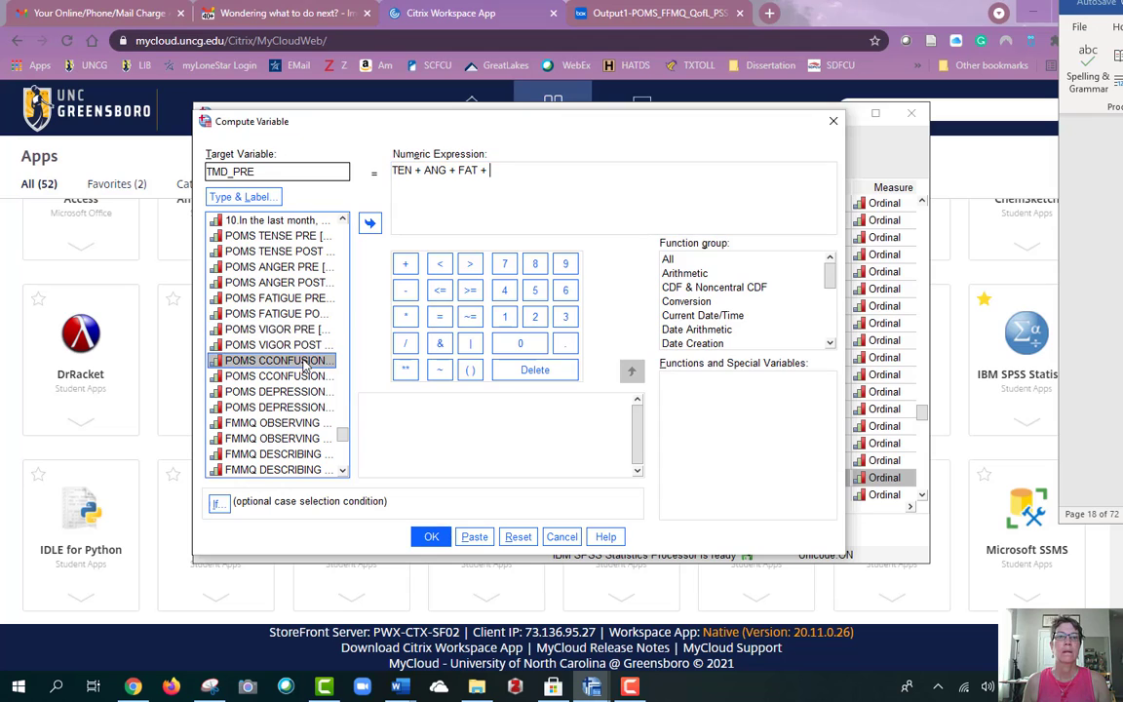
left_click(380, 226)
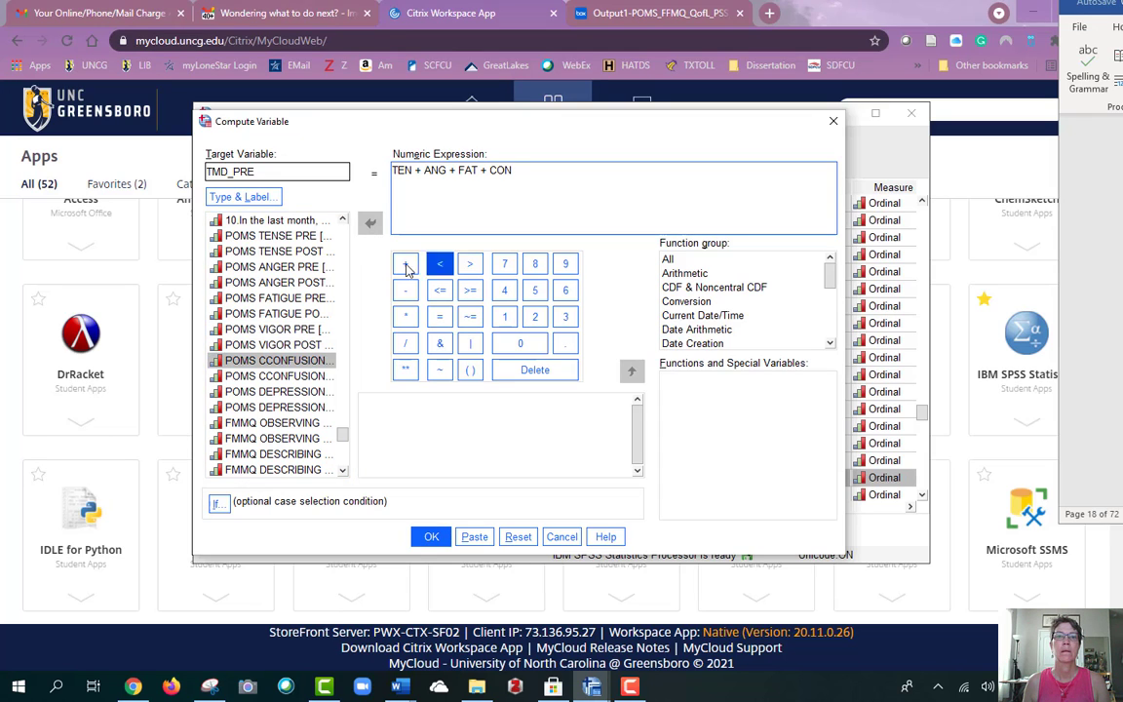
left_click(404, 263)
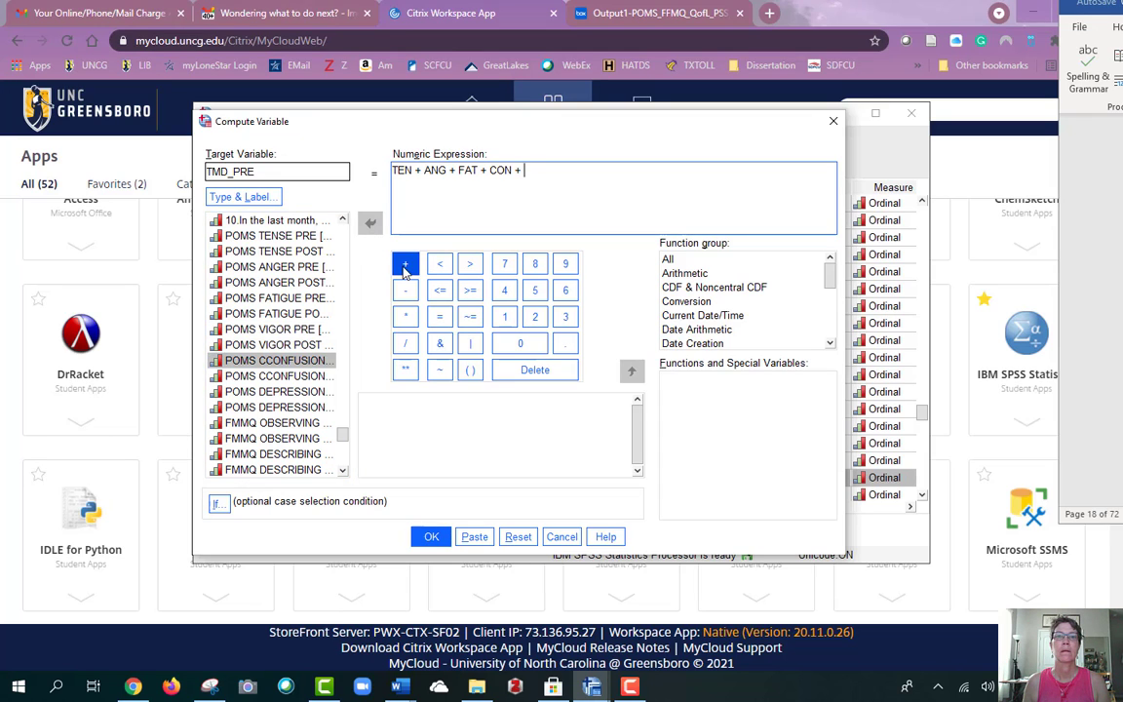
left_click(277, 391)
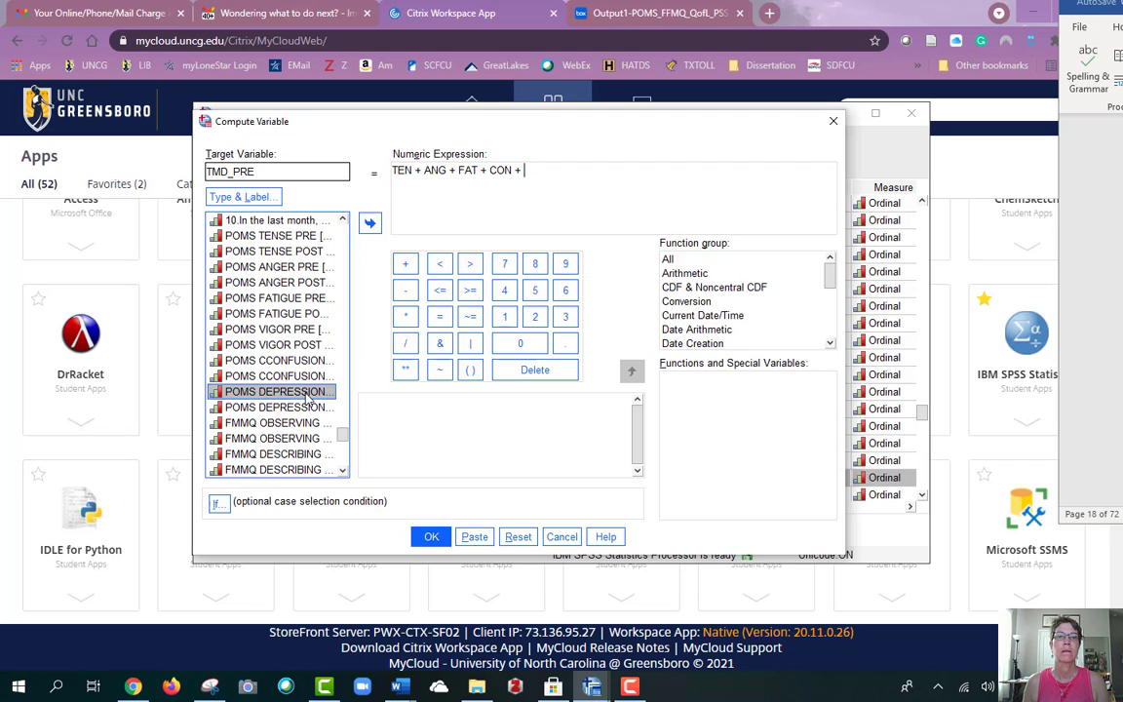
left_click(370, 223)
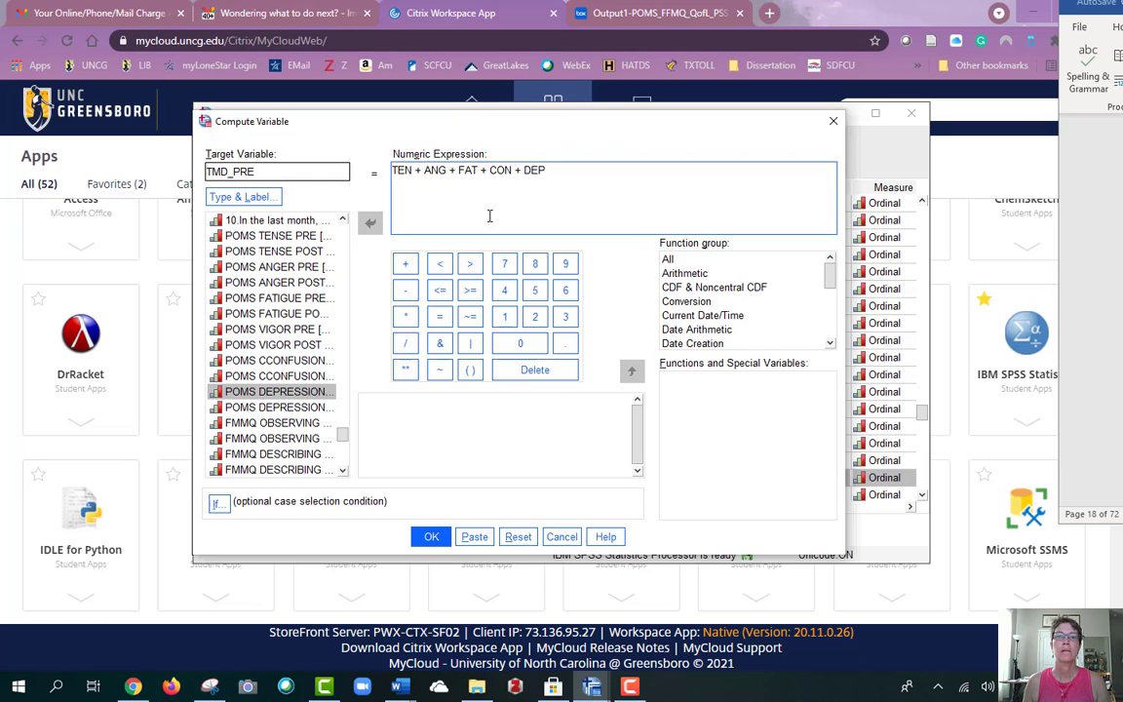
Step: Bracket the sum and subtract VIG, giving (TEN + ANG + FAT + CON + DEP) - VIG
left_click(469, 371)
left_click_drag(398, 170, 555, 175)
key("ctrl+x")
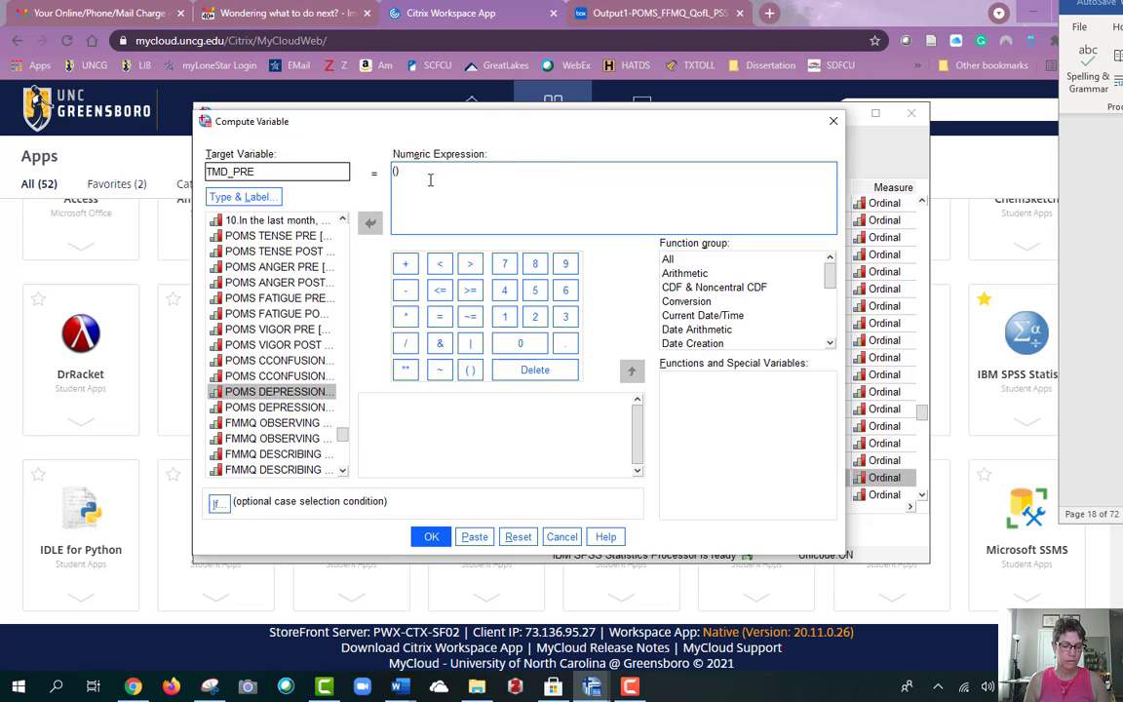
key("ctrl+v")
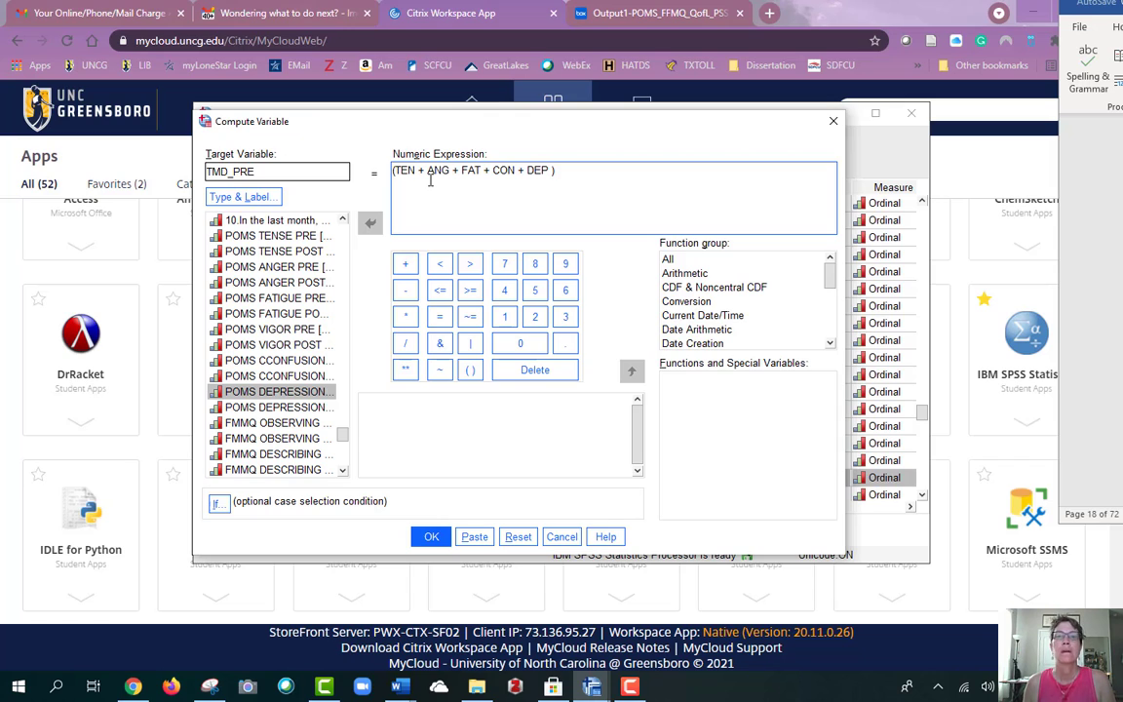
key("BackSpace")
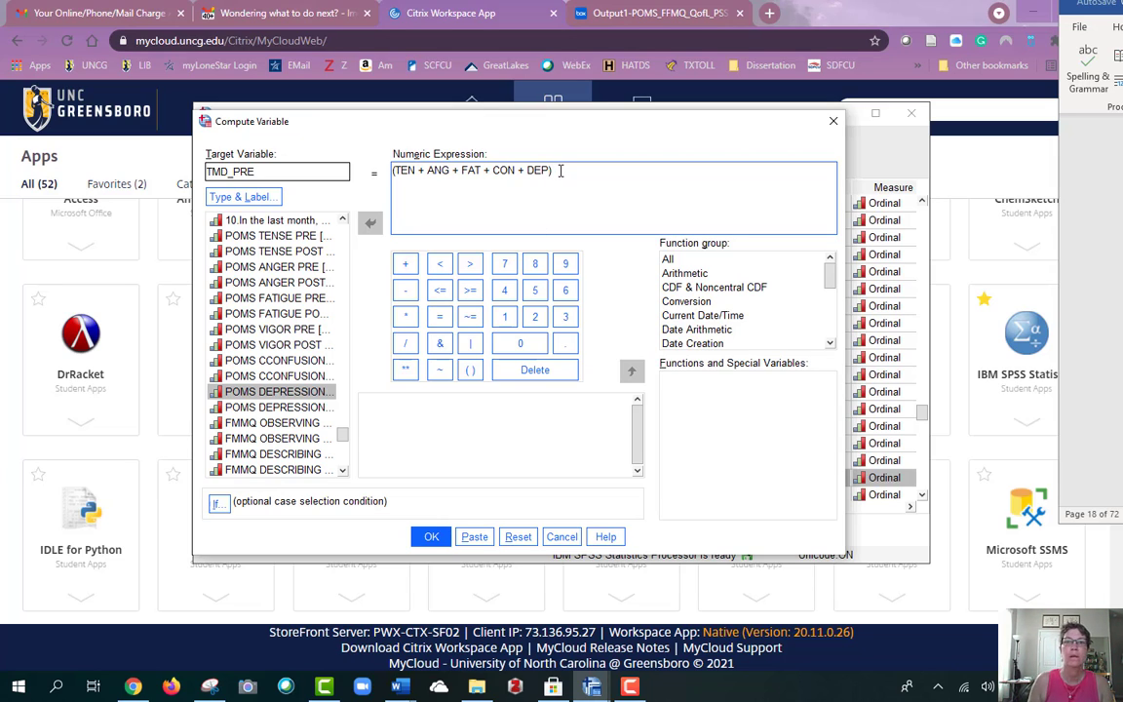
left_click(404, 290)
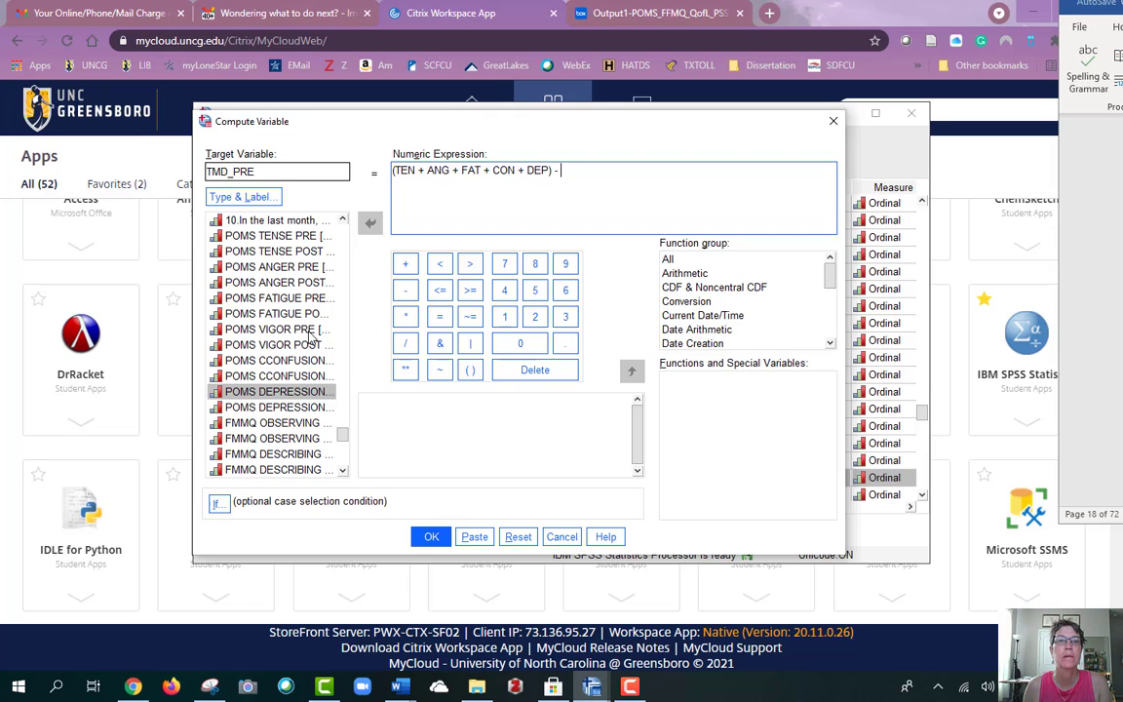
left_click(310, 332)
left_click(369, 224)
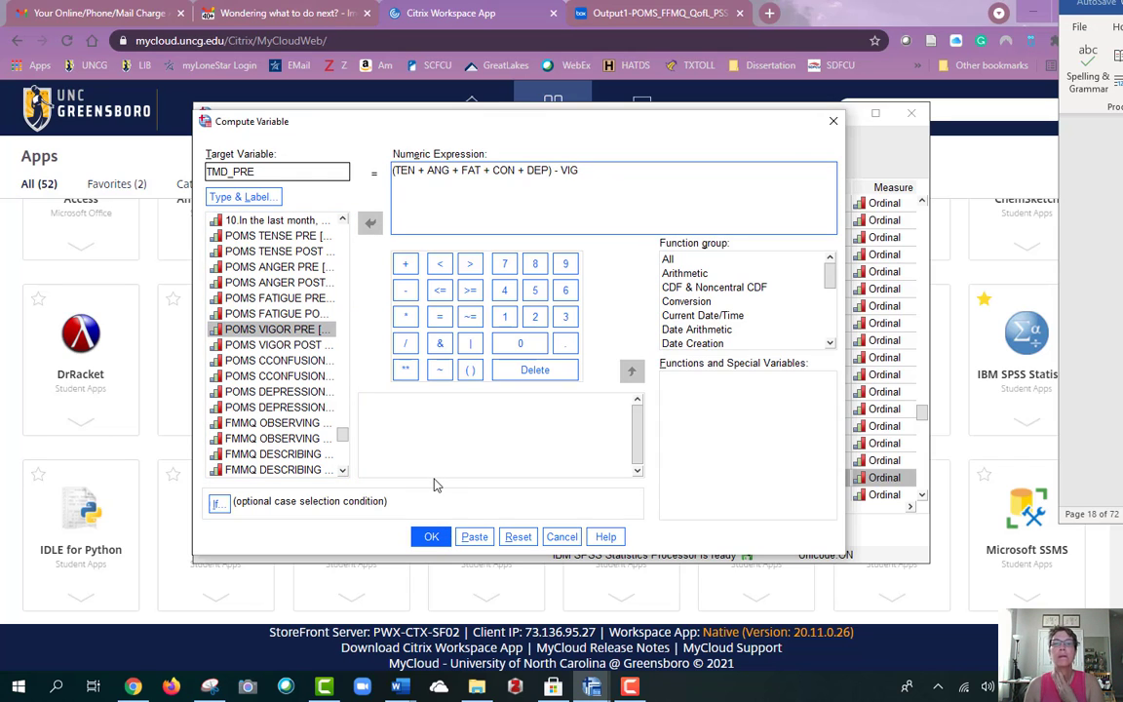
Step: Run the TMD_PRE computation and start another Compute Variable
left_click(431, 537)
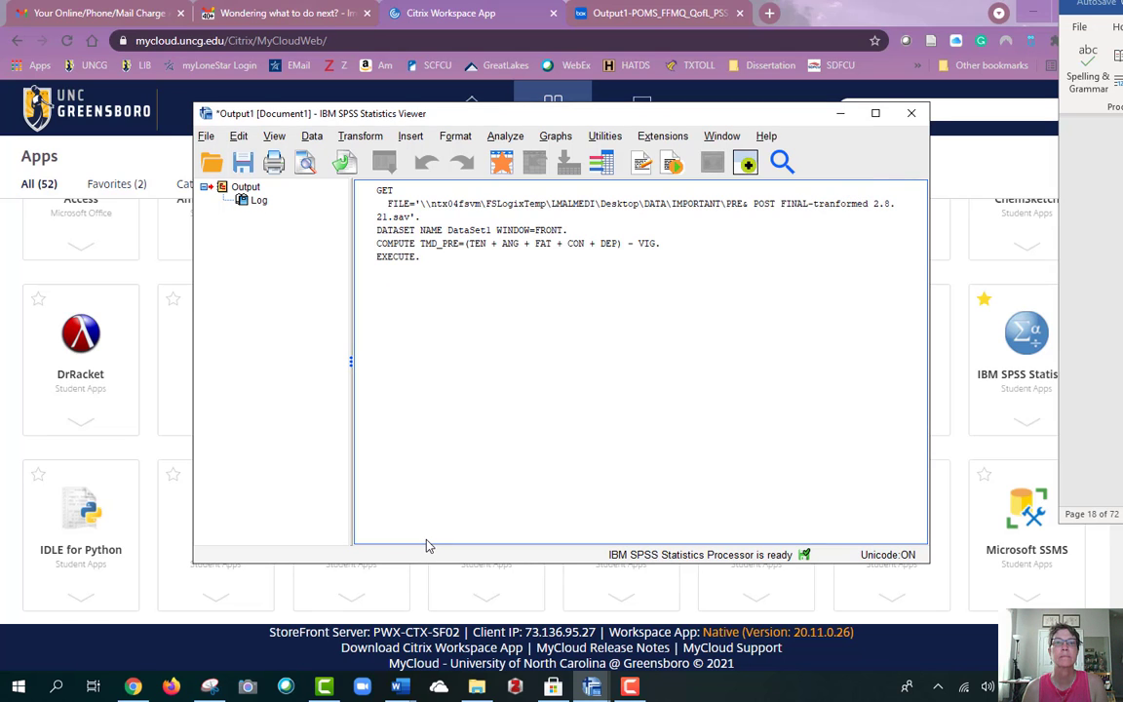
left_click(360, 137)
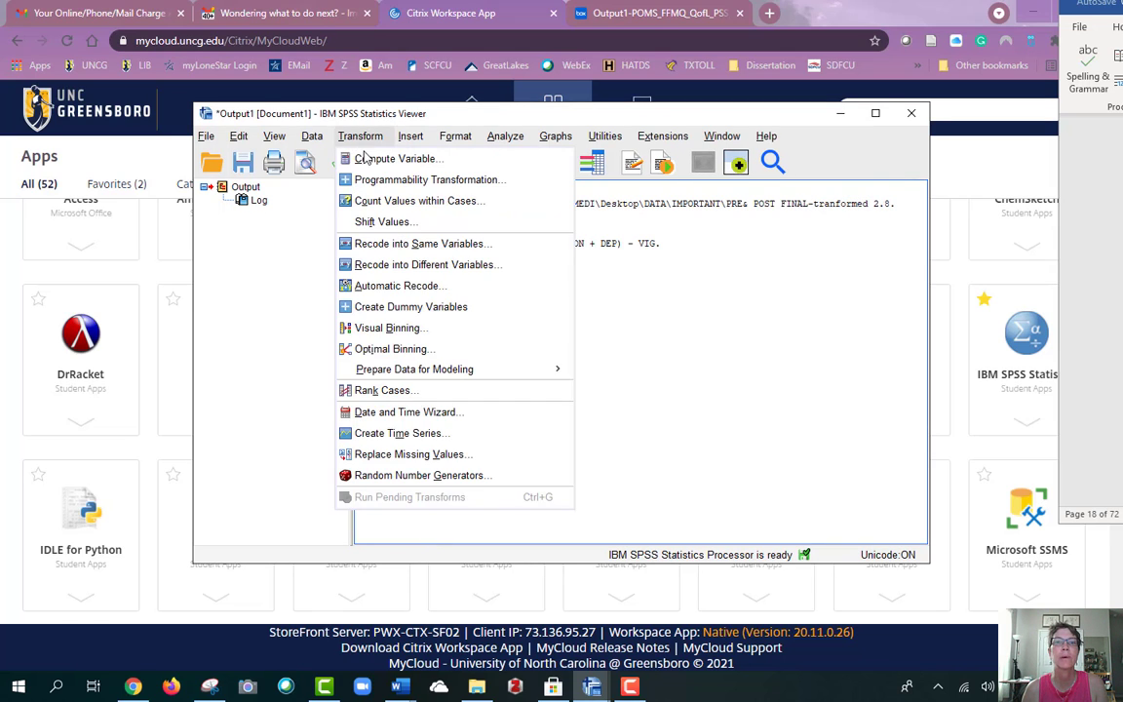
left_click(367, 158)
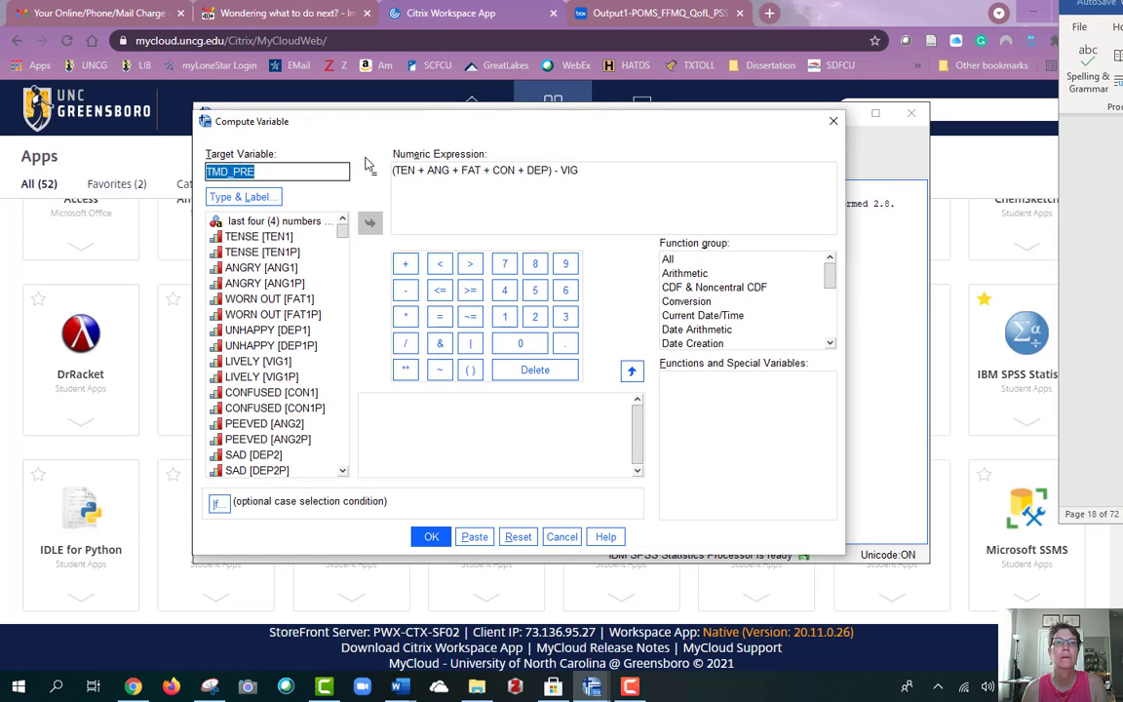
Step: Rename the target to TMD_POST and clear the old TMD_PRE expression
left_click(275, 174)
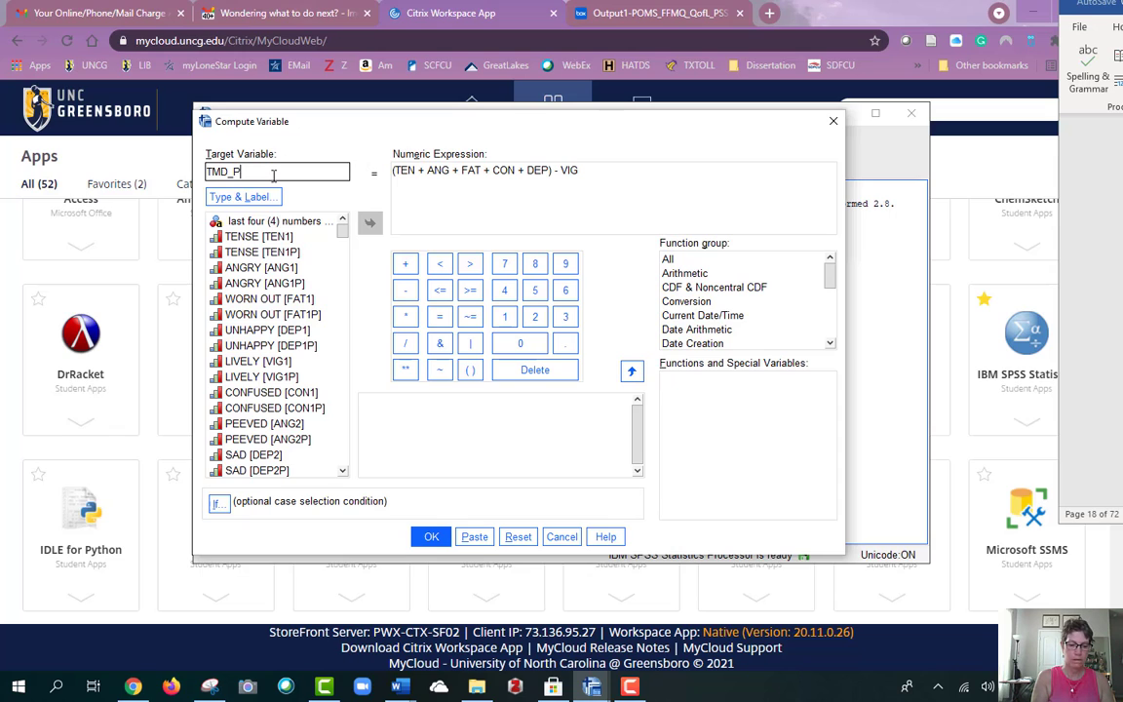
type("OST")
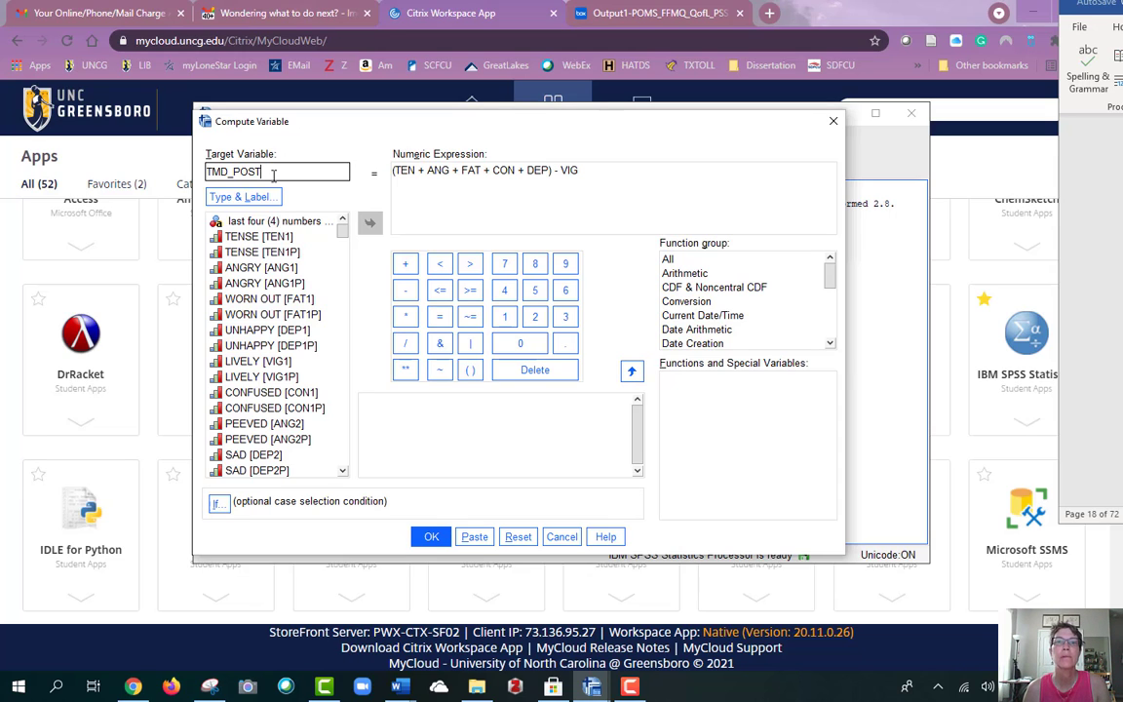
left_click_drag(592, 174, 395, 169)
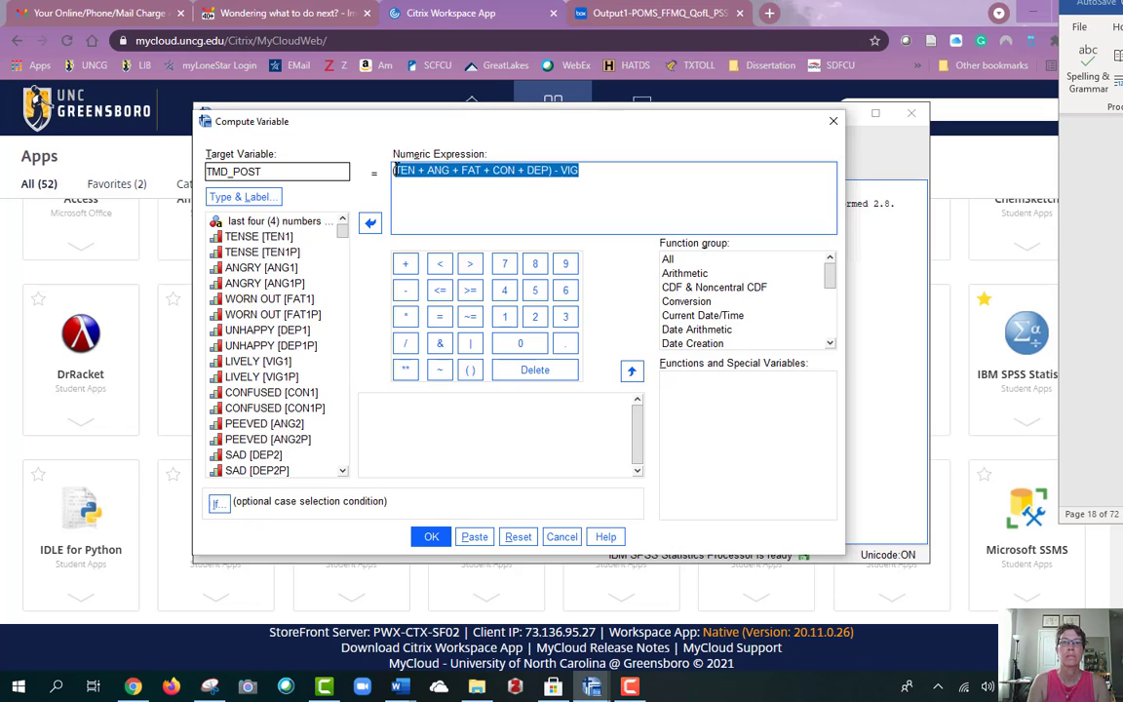
key("Delete")
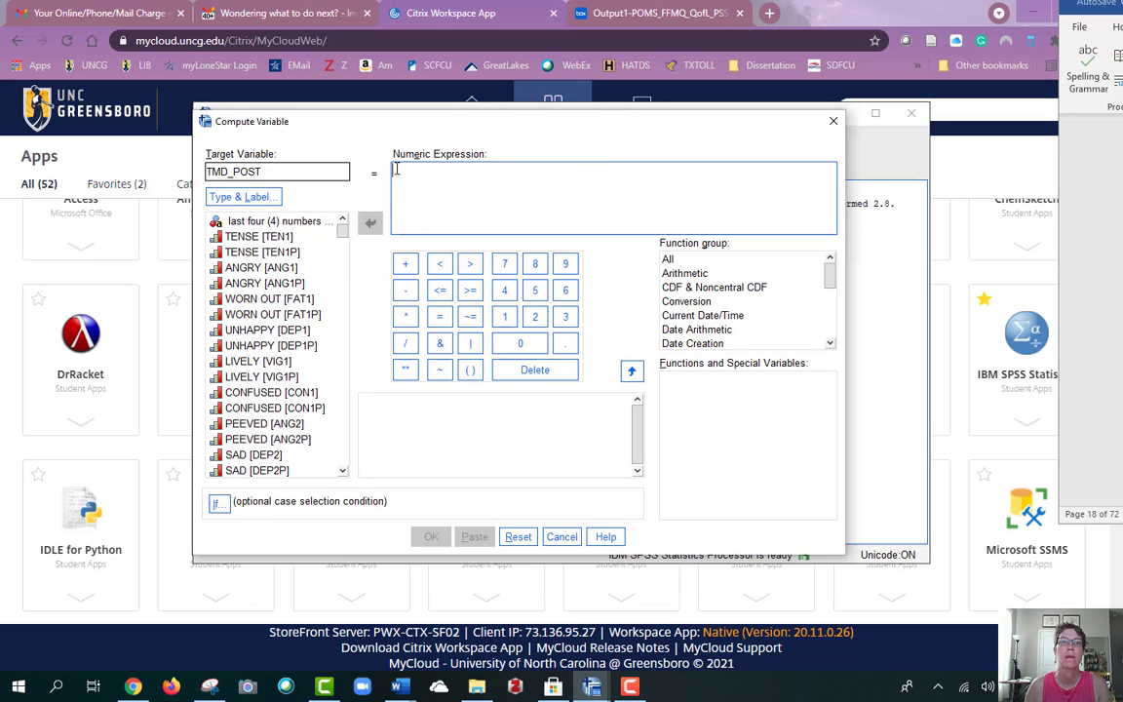
Step: Find the POMS post variables in the list and insert ANGP into the expression
left_click(293, 256)
left_click_drag(283, 314, 302, 276)
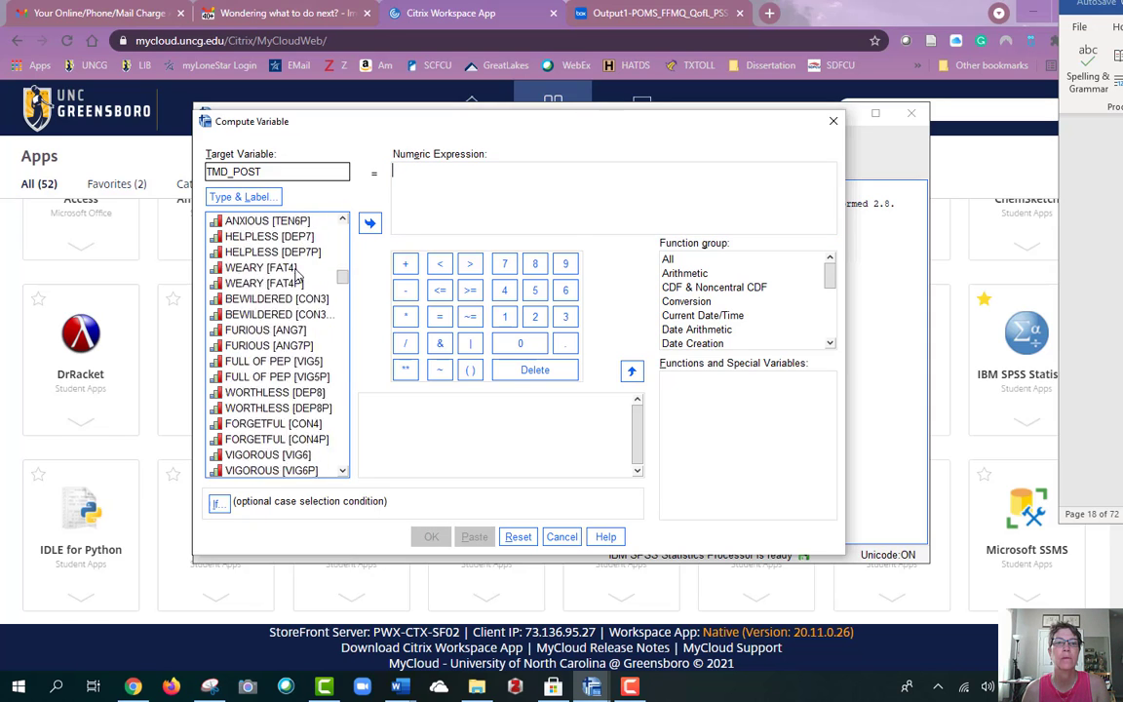
scroll(299, 275, "down", 5)
scroll(299, 276, "down", 5)
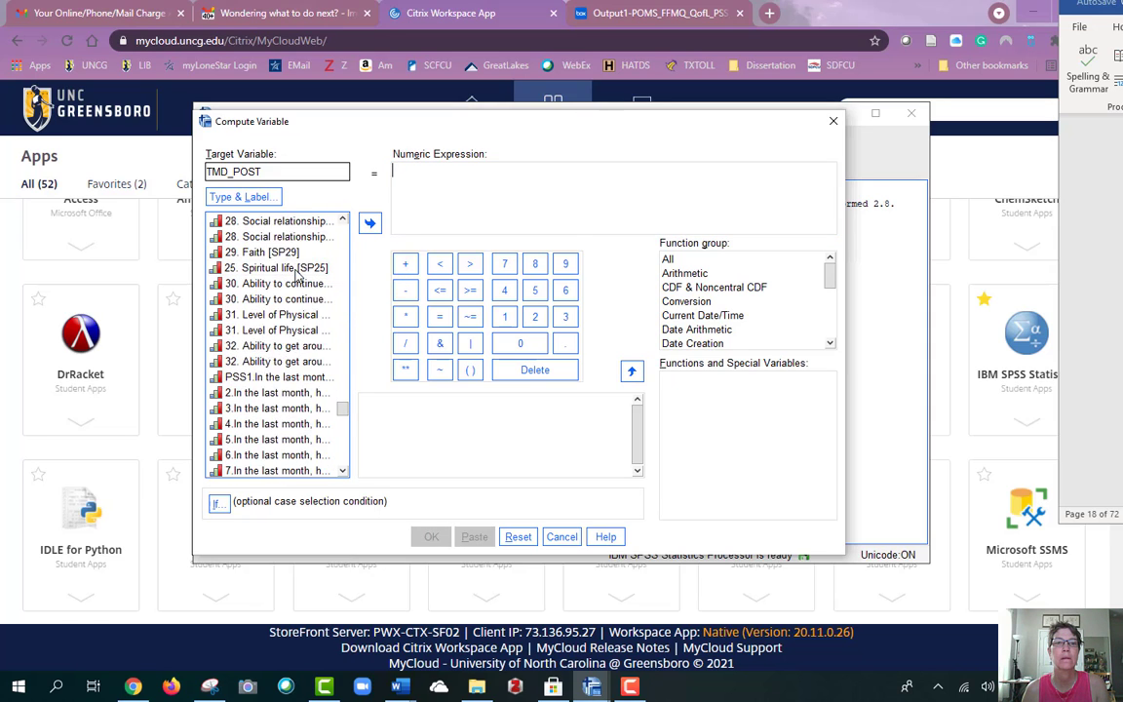
scroll(299, 276, "down", 5)
scroll(299, 277, "down", 3)
scroll(299, 276, "down", 2)
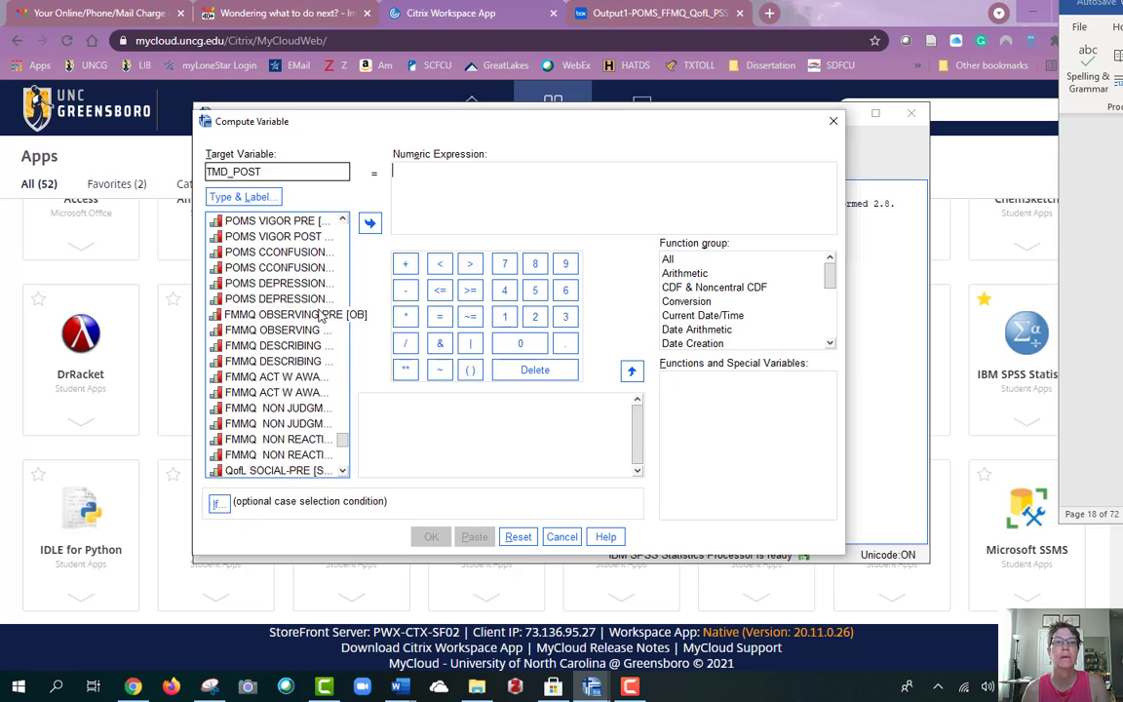
scroll(319, 315, "up", 1)
scroll(319, 315, "up", 1)
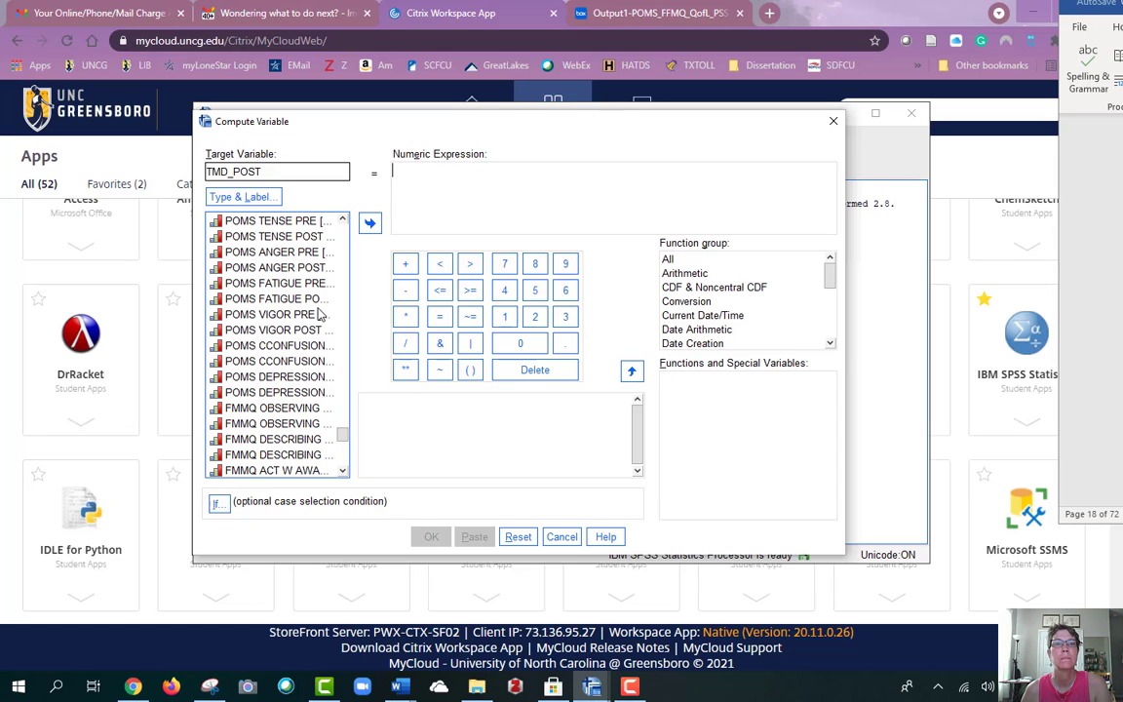
scroll(320, 312, "up", 4)
scroll(320, 312, "down", 1)
scroll(319, 312, "down", 2)
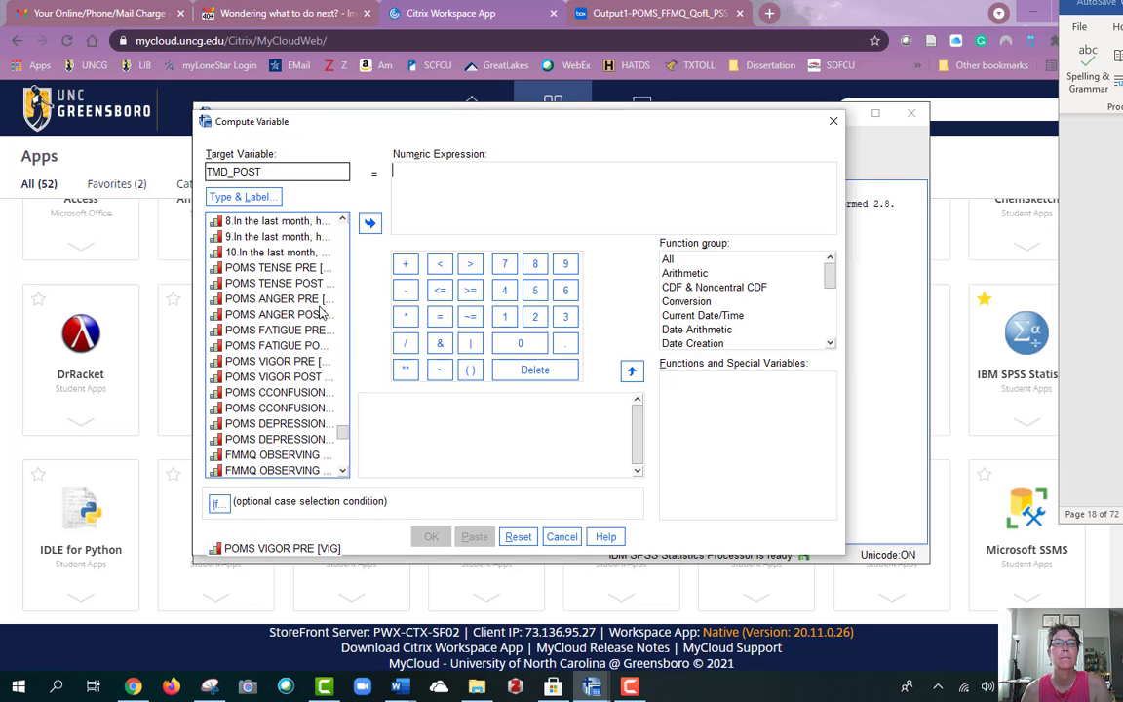
left_click(318, 315)
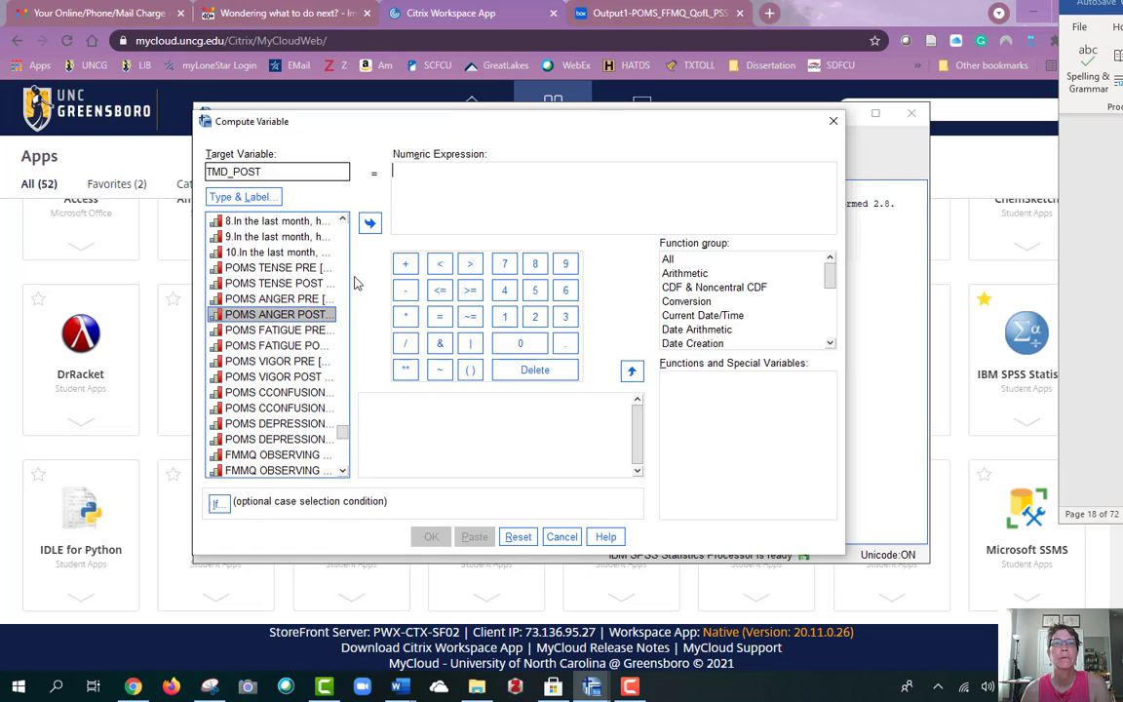
left_click(370, 222)
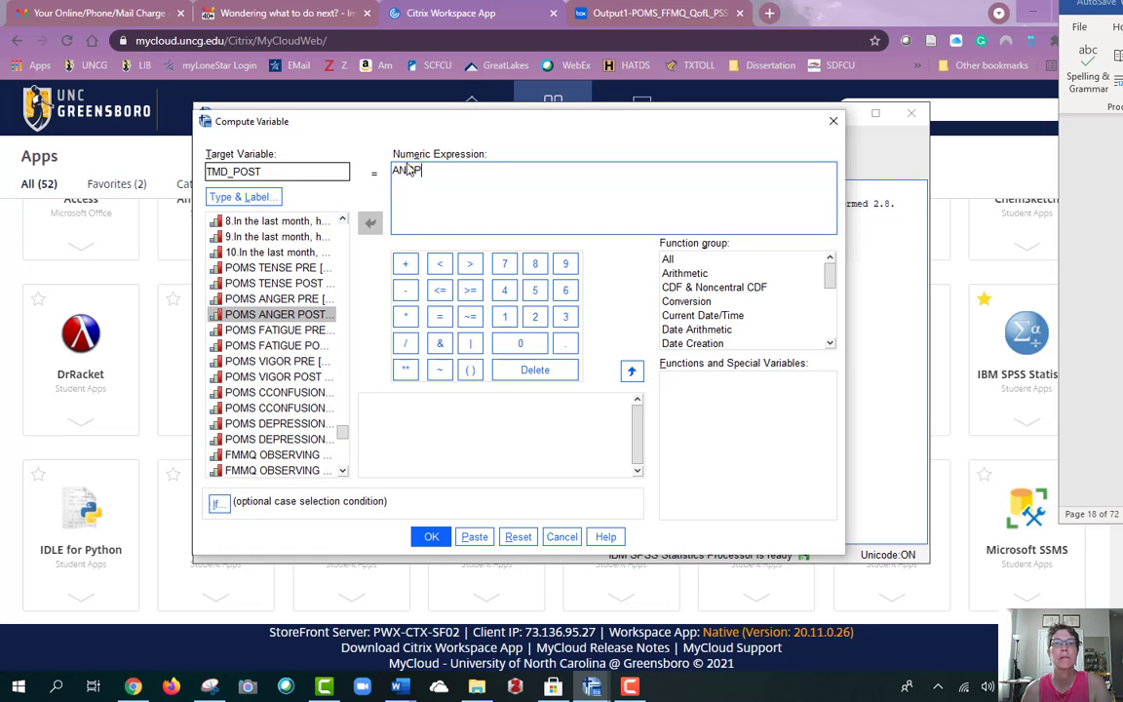
Step: Wrap ANGP in parentheses by editing the expression, then add a plus sign
left_click(394, 171)
left_click(470, 370)
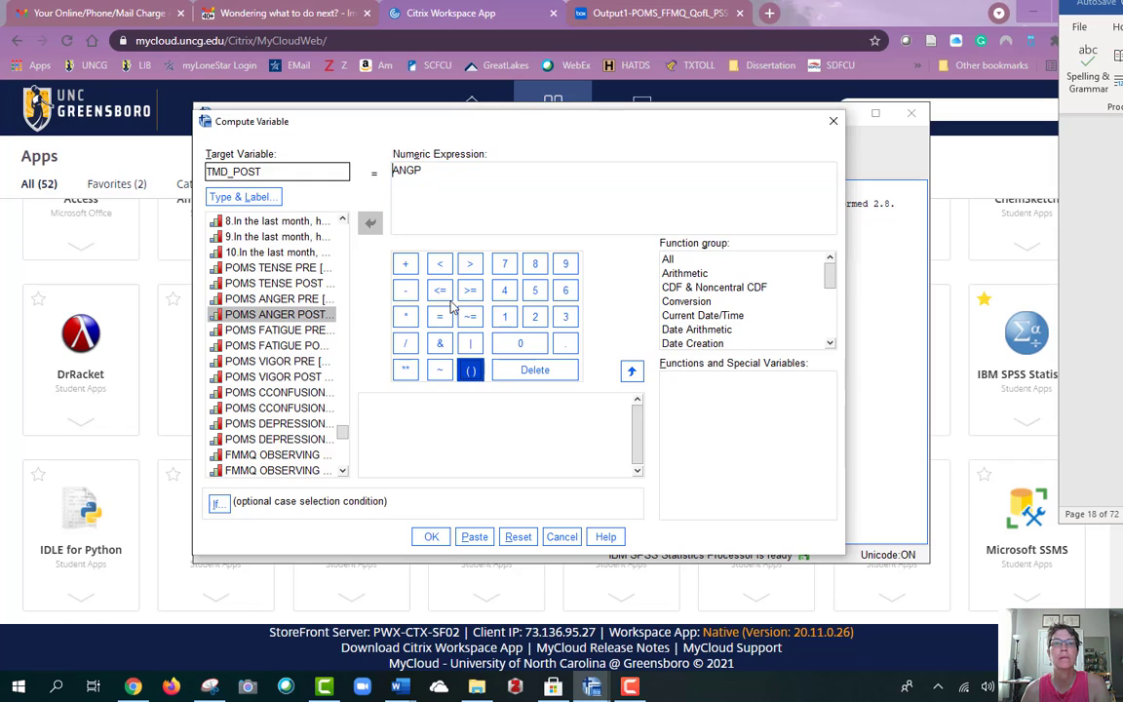
left_click(419, 171)
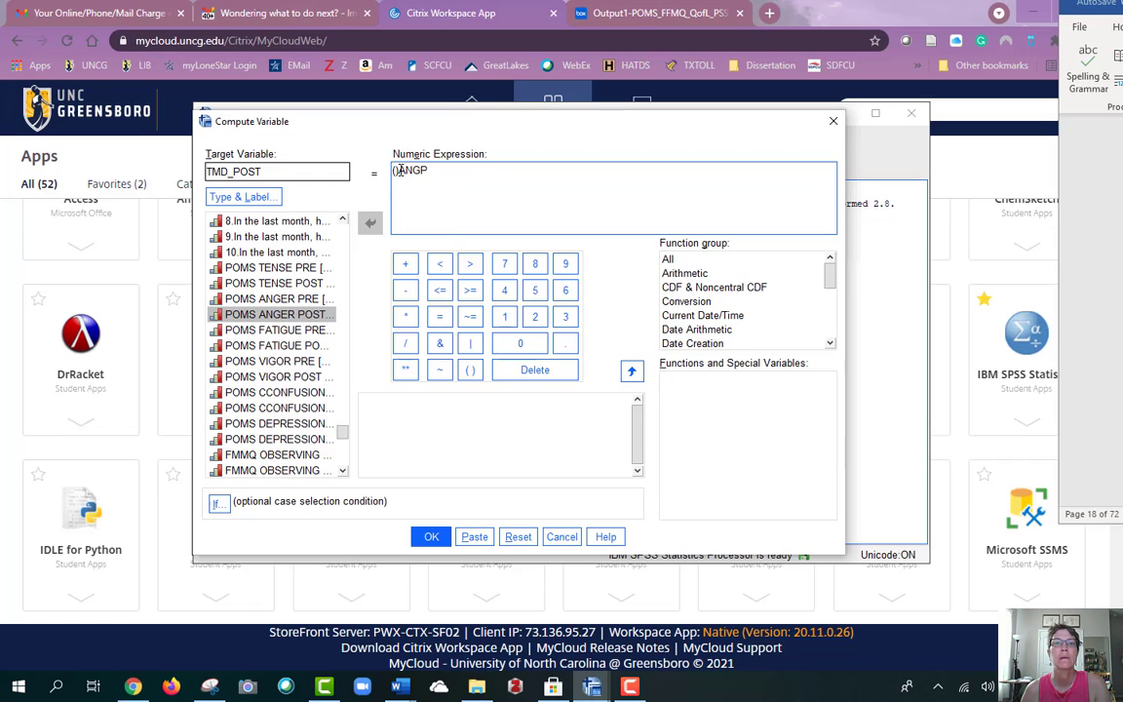
double_click(410, 170)
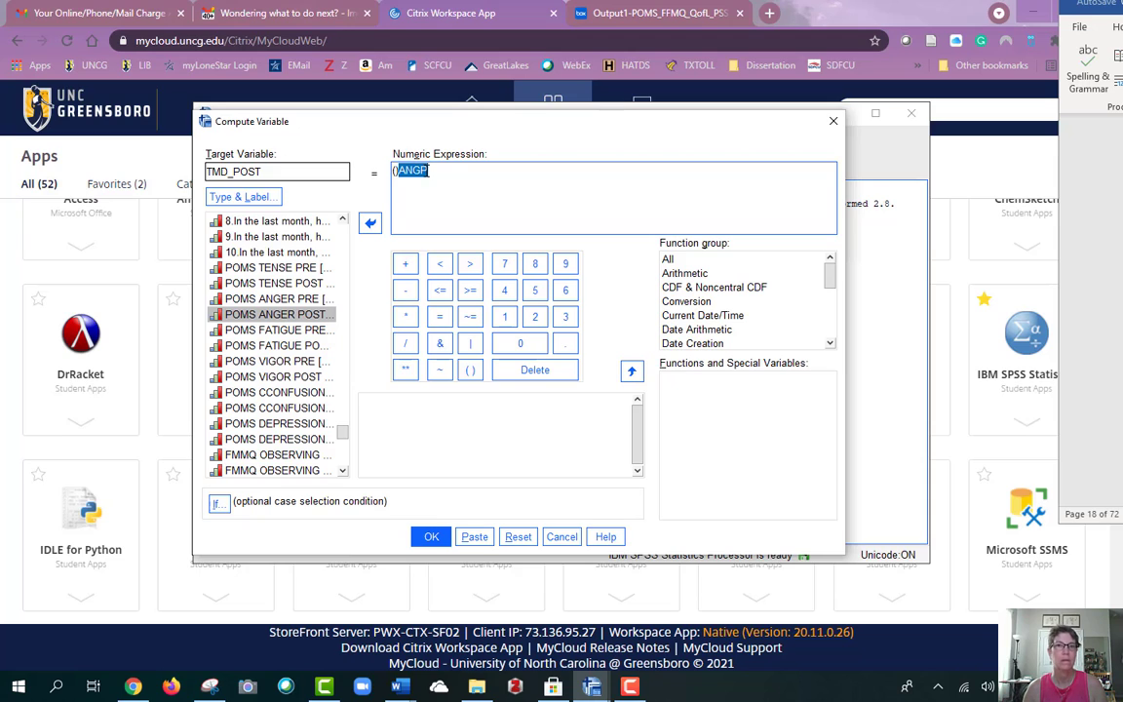
key("Delete")
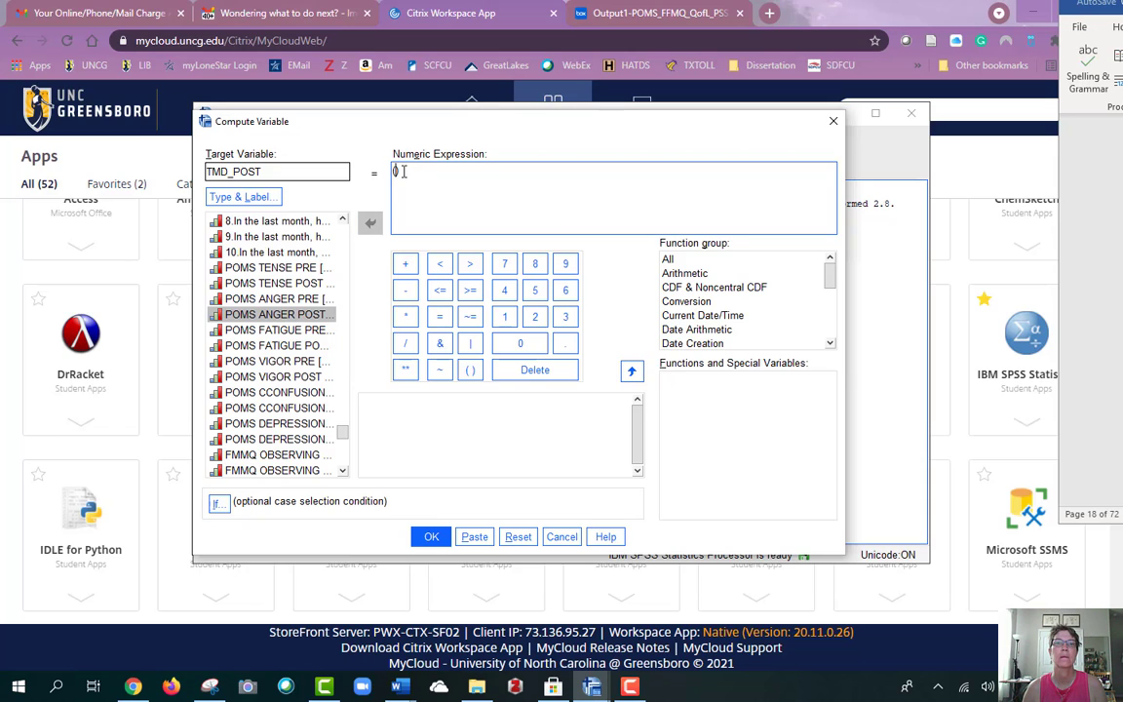
type("ANGP")
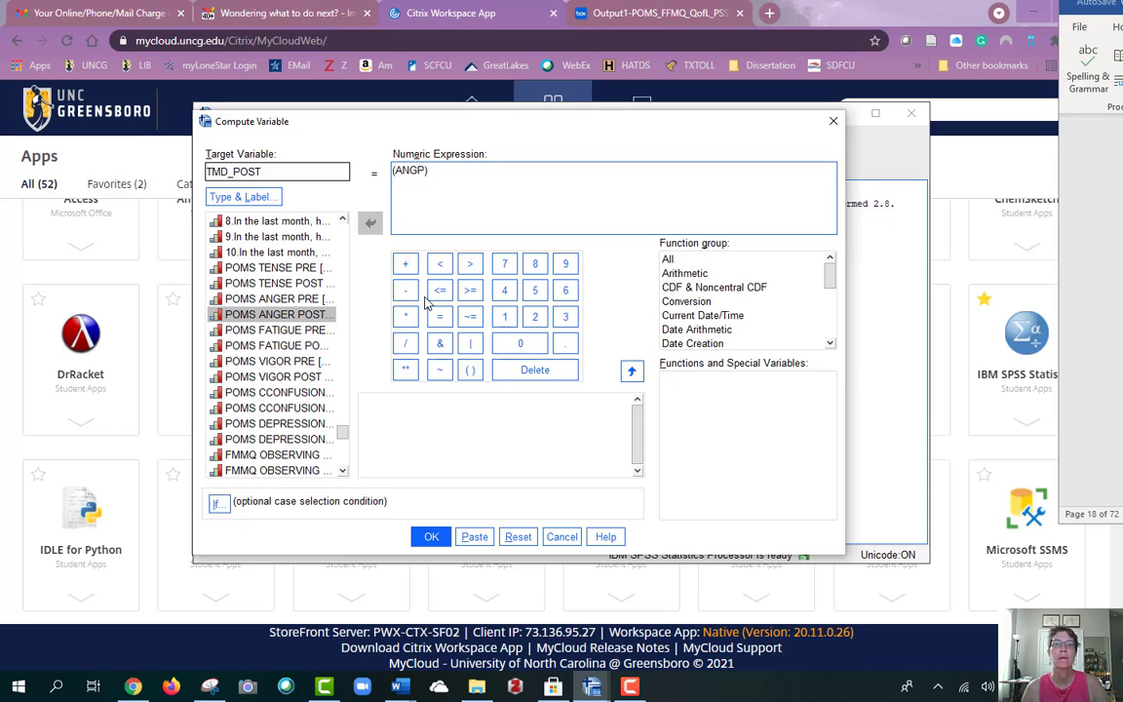
left_click(406, 263)
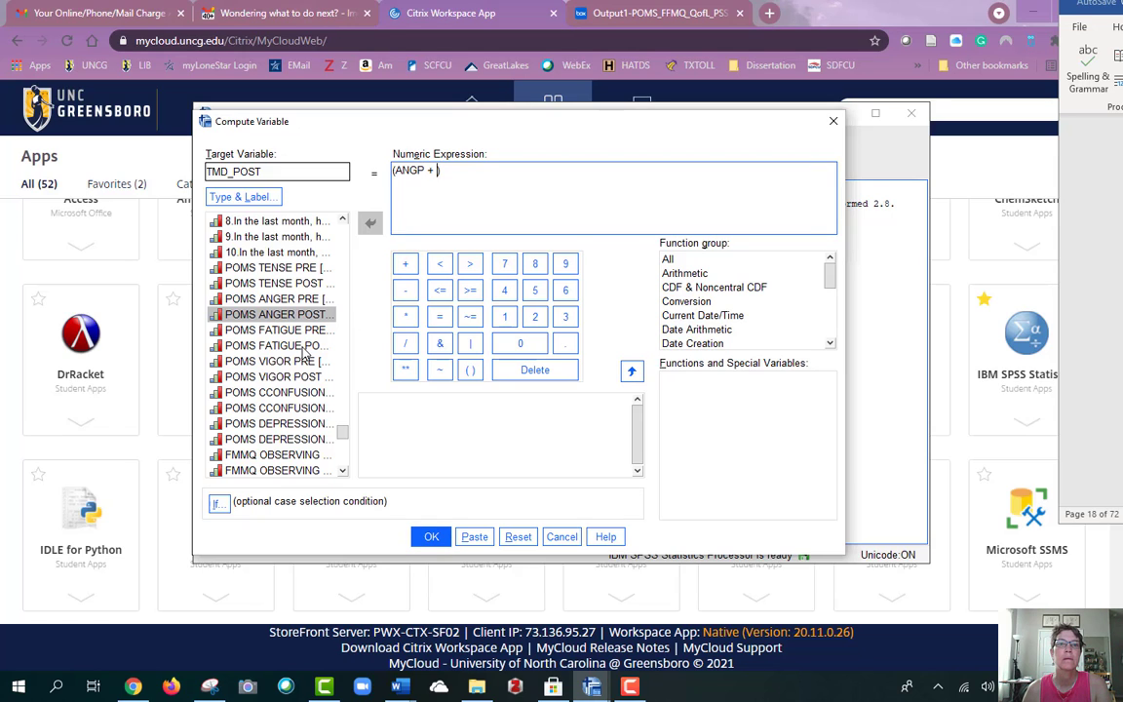
Step: Add FATP, CONP and DEPP to the sum, joined by plus signs
left_click(312, 348)
left_click(366, 228)
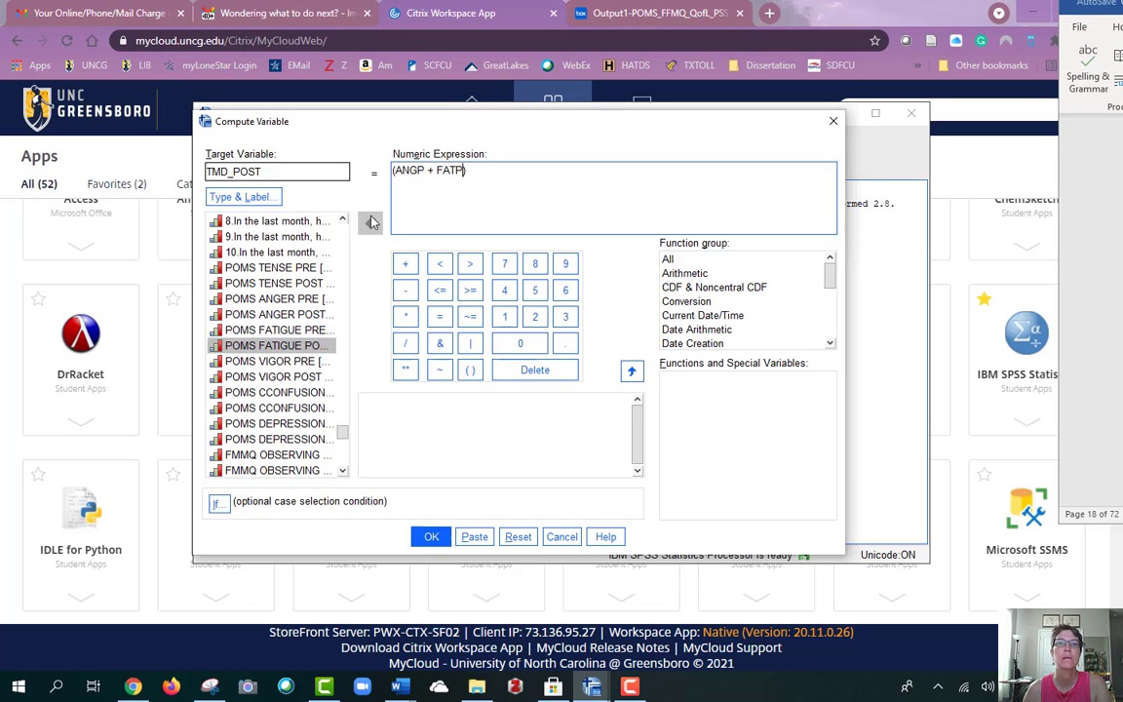
type("+")
left_click(315, 410)
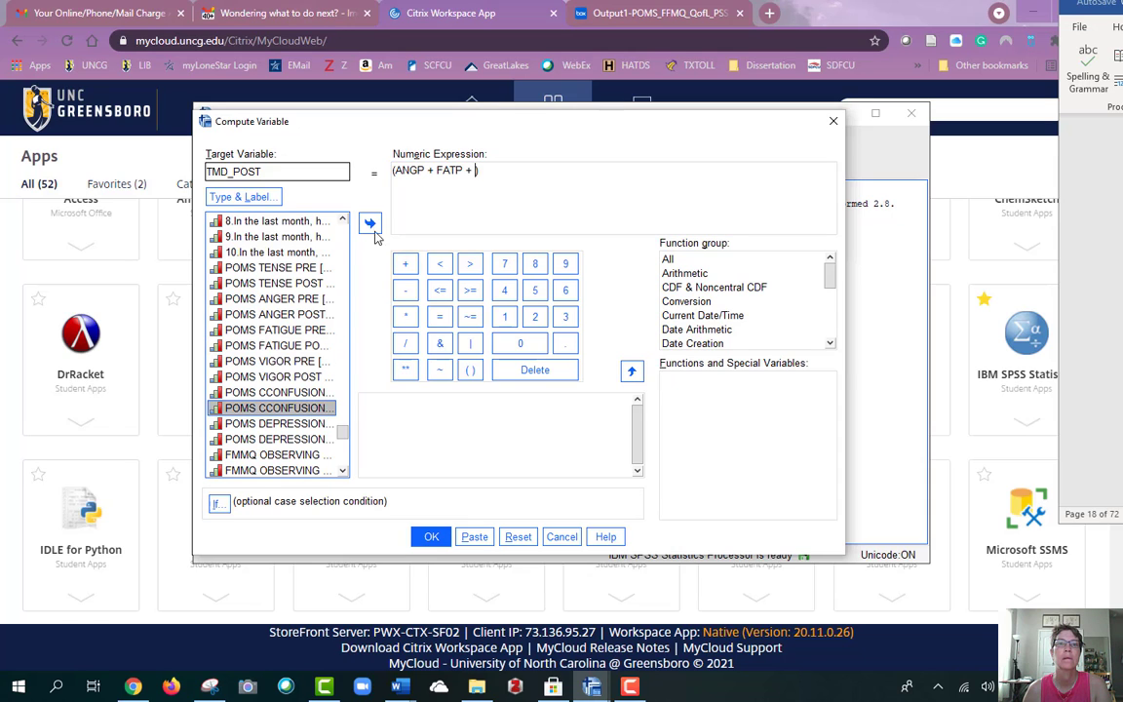
left_click(368, 227)
left_click(406, 263)
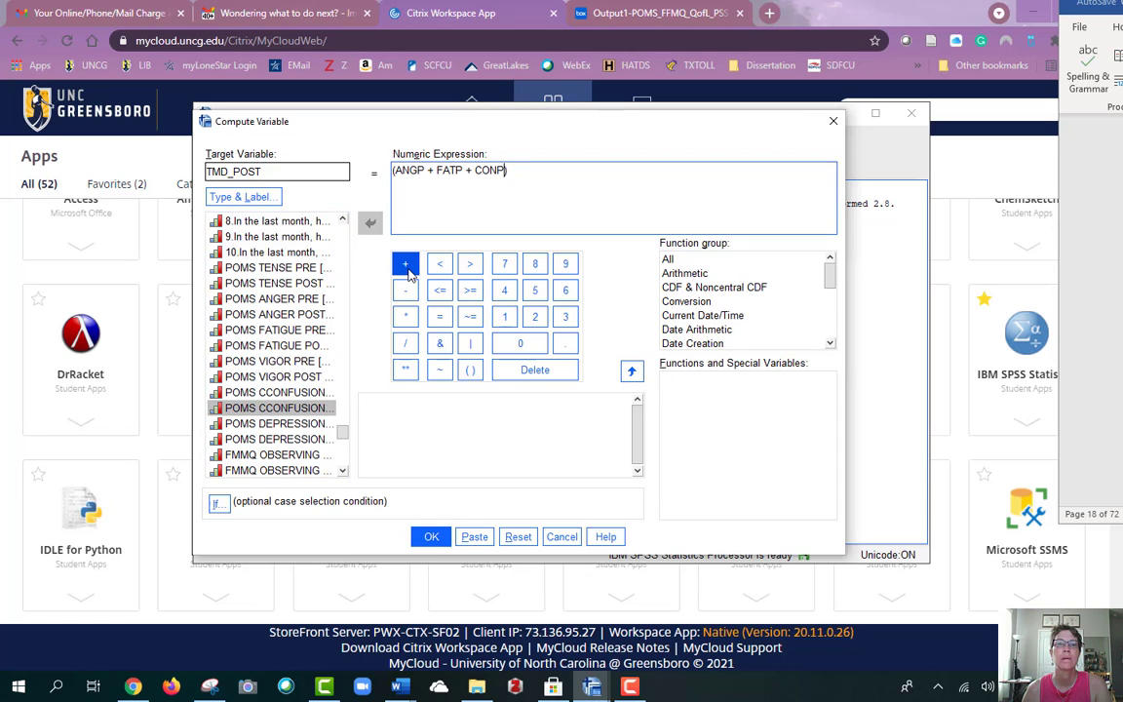
left_click(311, 456)
left_click(292, 439)
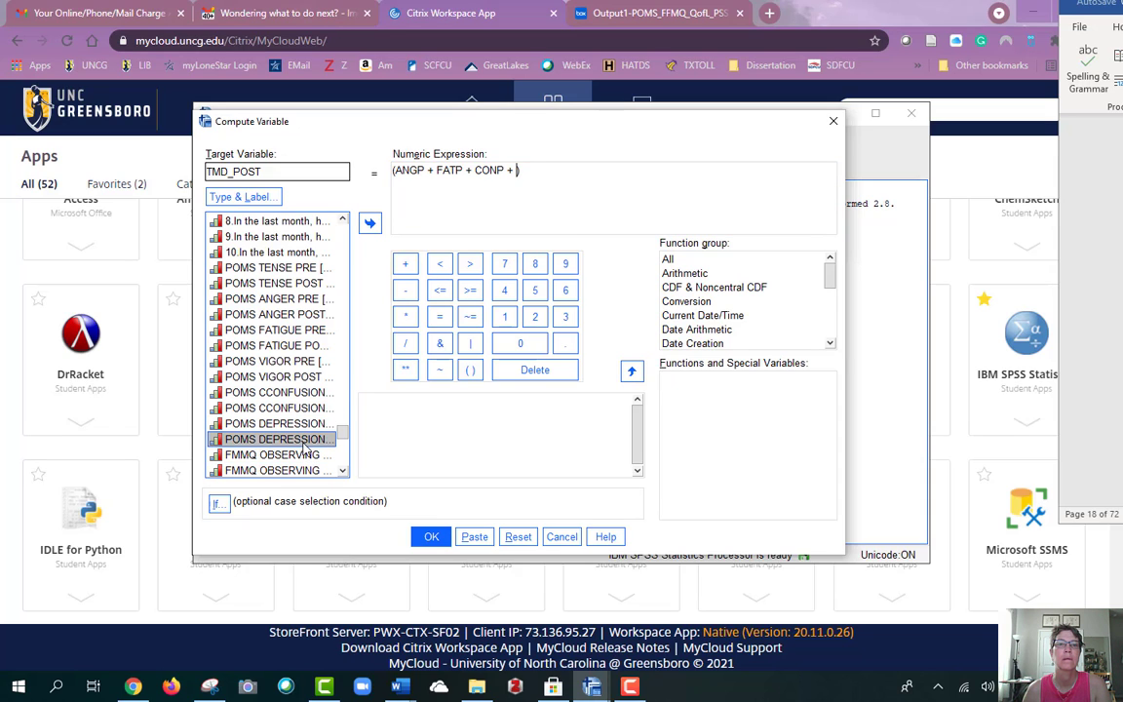
left_click(369, 224)
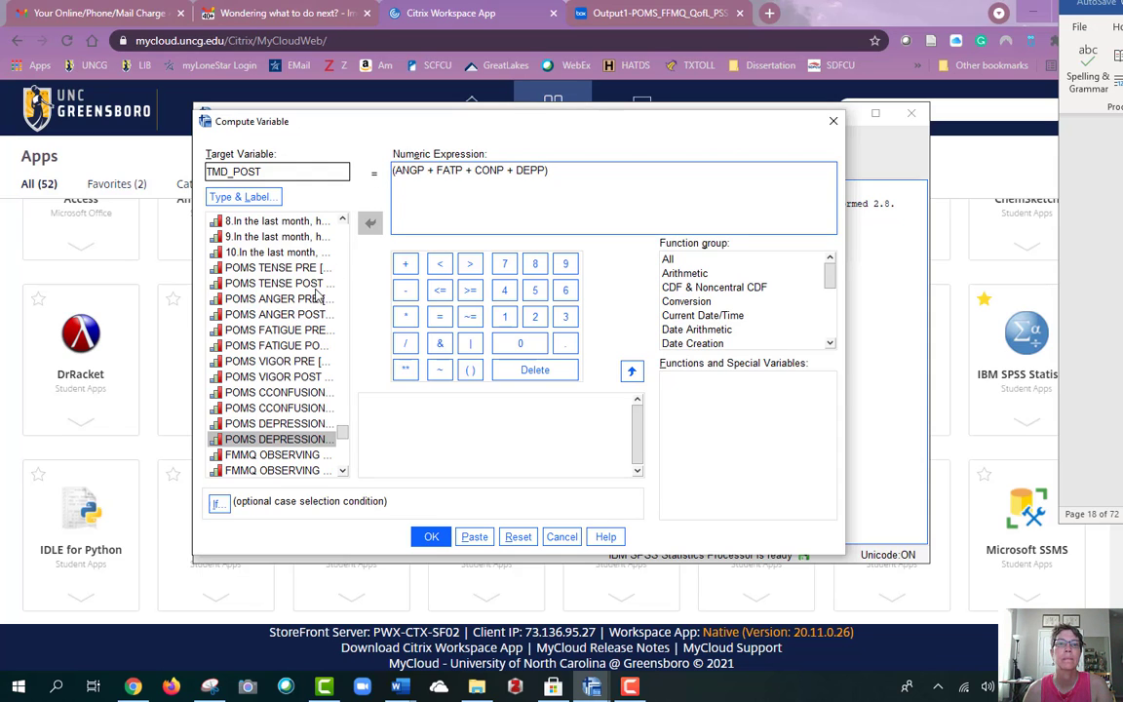
Step: Put TENP + at the start of the sum, append - VIGP, and compute TMD_POST
left_click(282, 281)
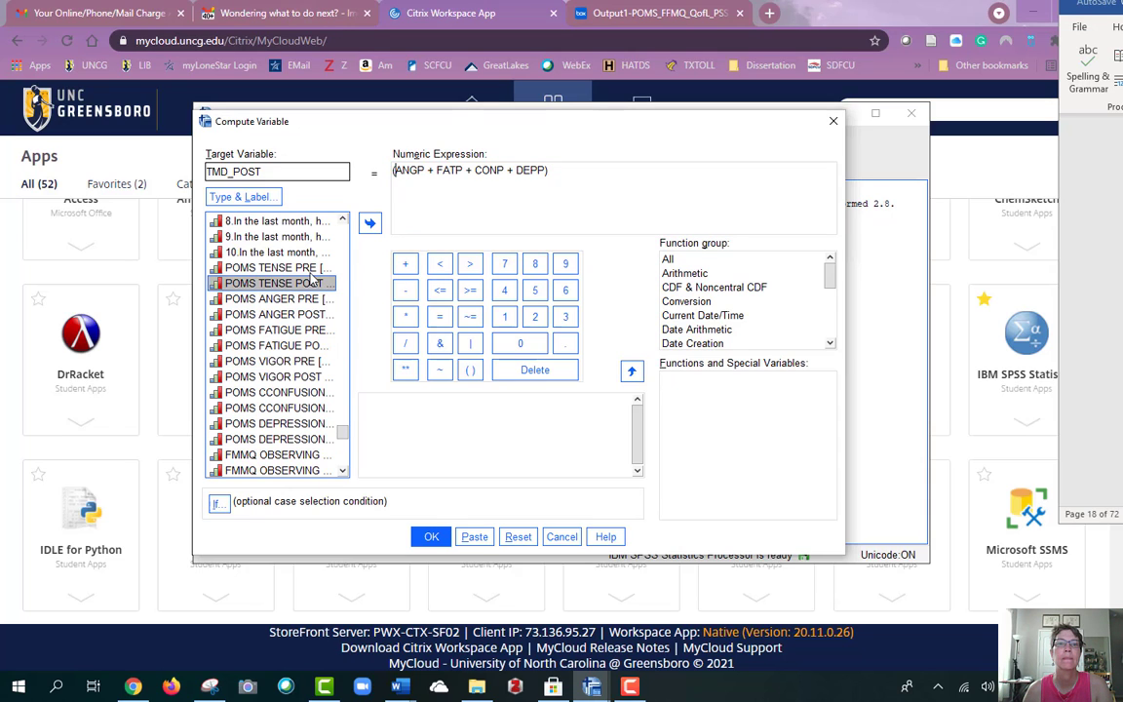
left_click(369, 222)
left_click(406, 266)
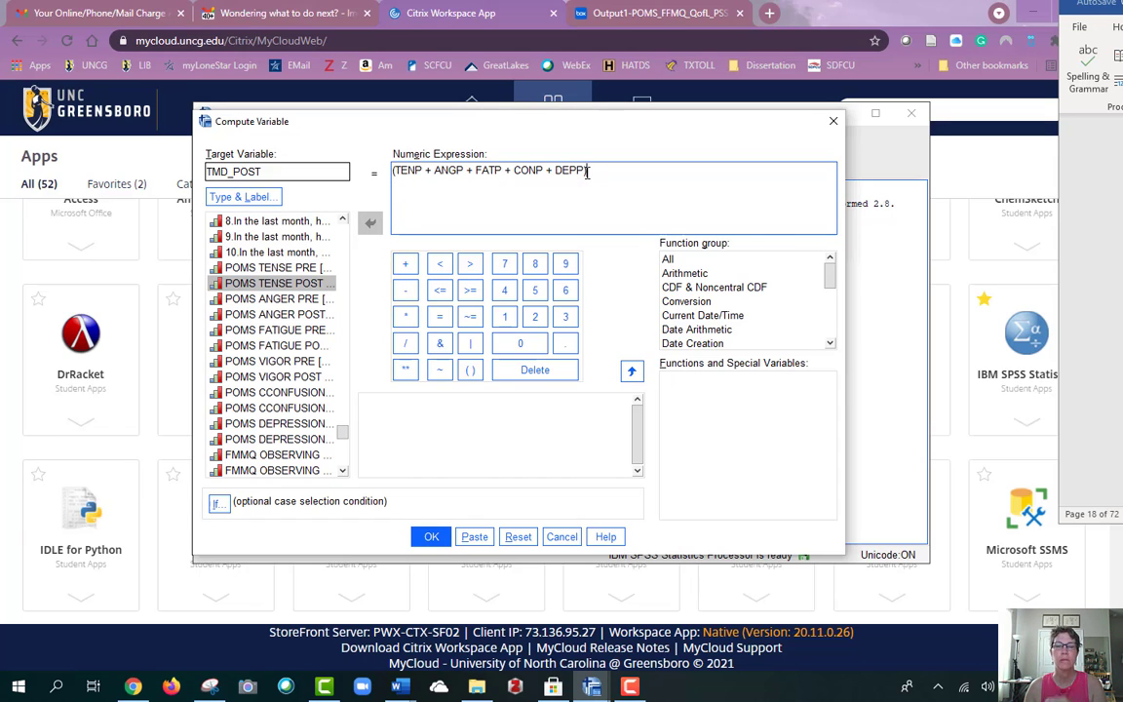
left_click(408, 292)
left_click(288, 377)
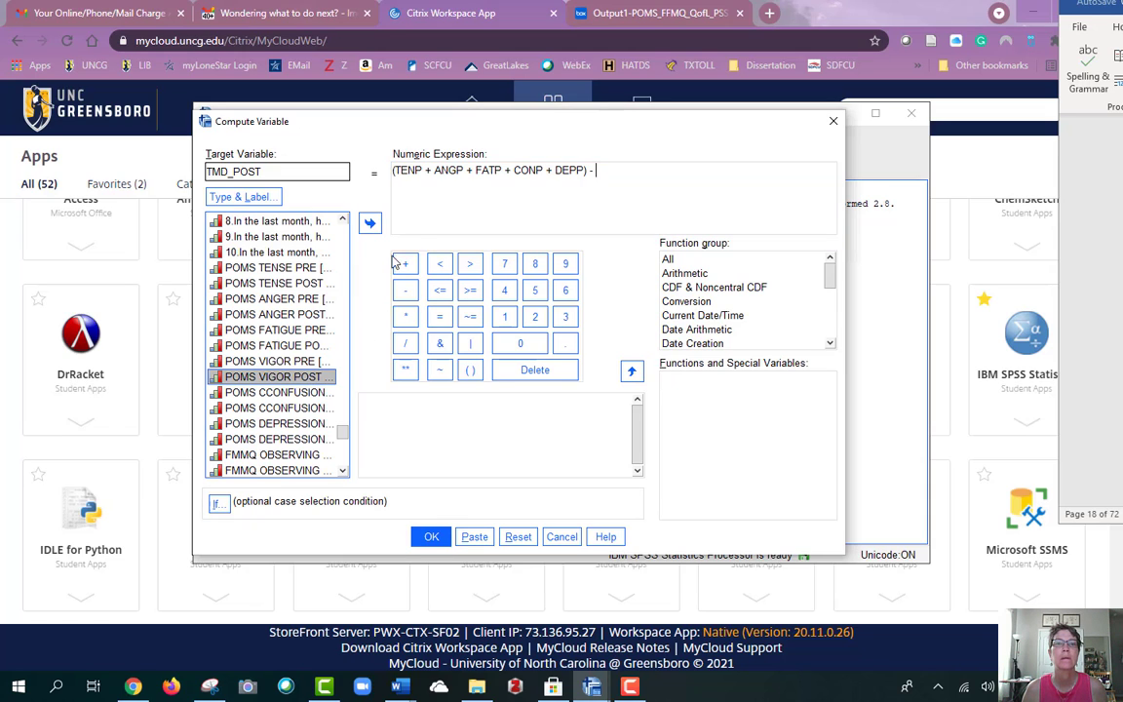
left_click(371, 224)
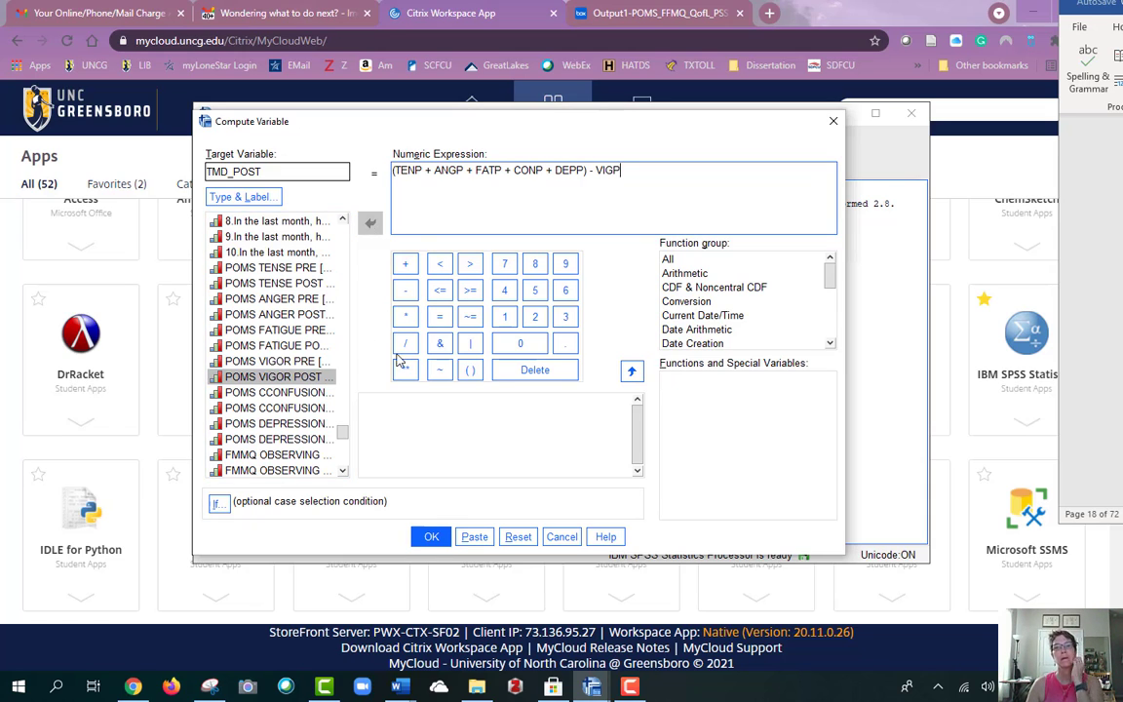
left_click(431, 537)
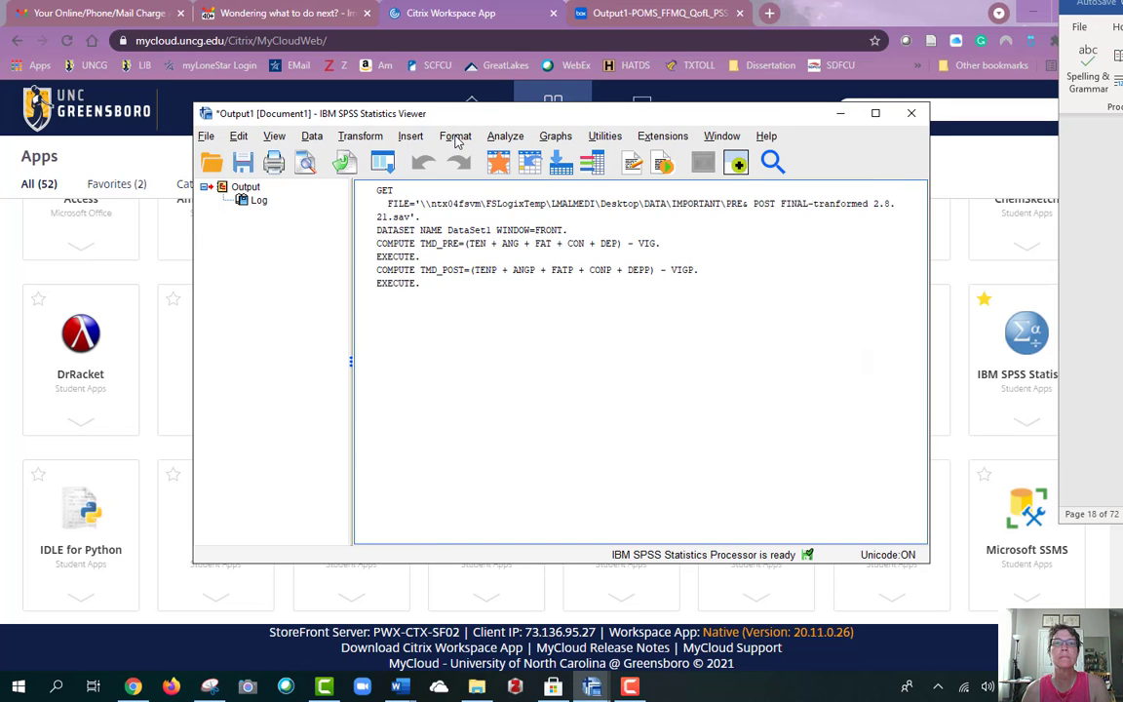
left_click(502, 139)
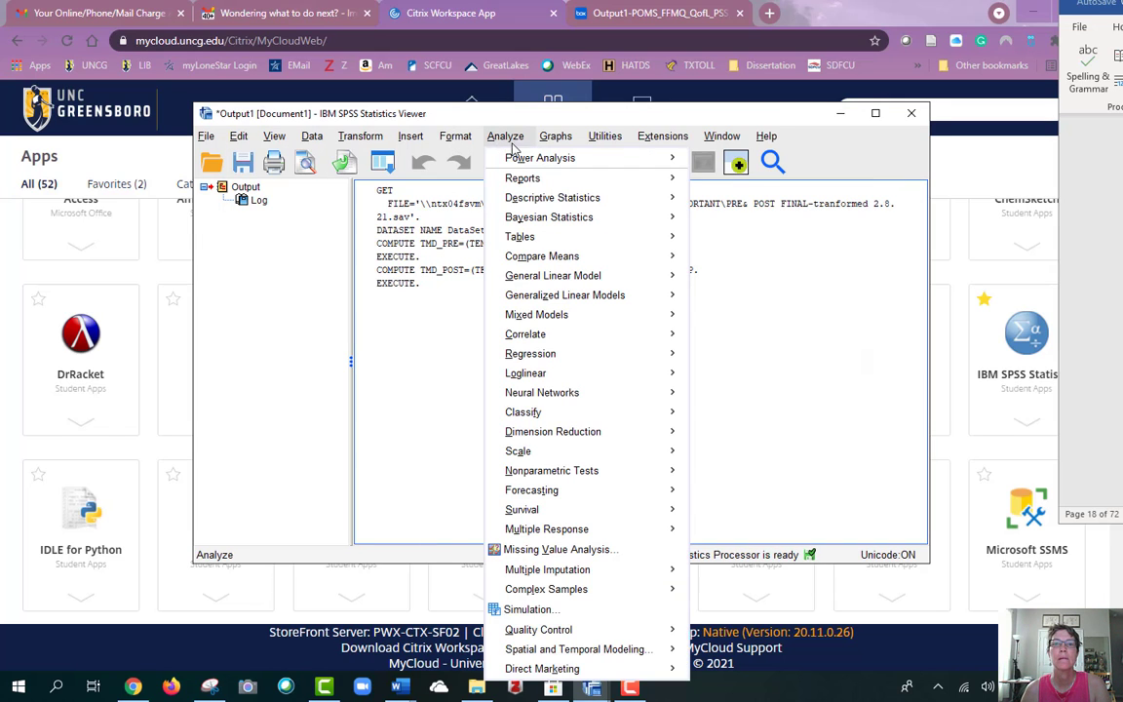
mouse_move(542, 255)
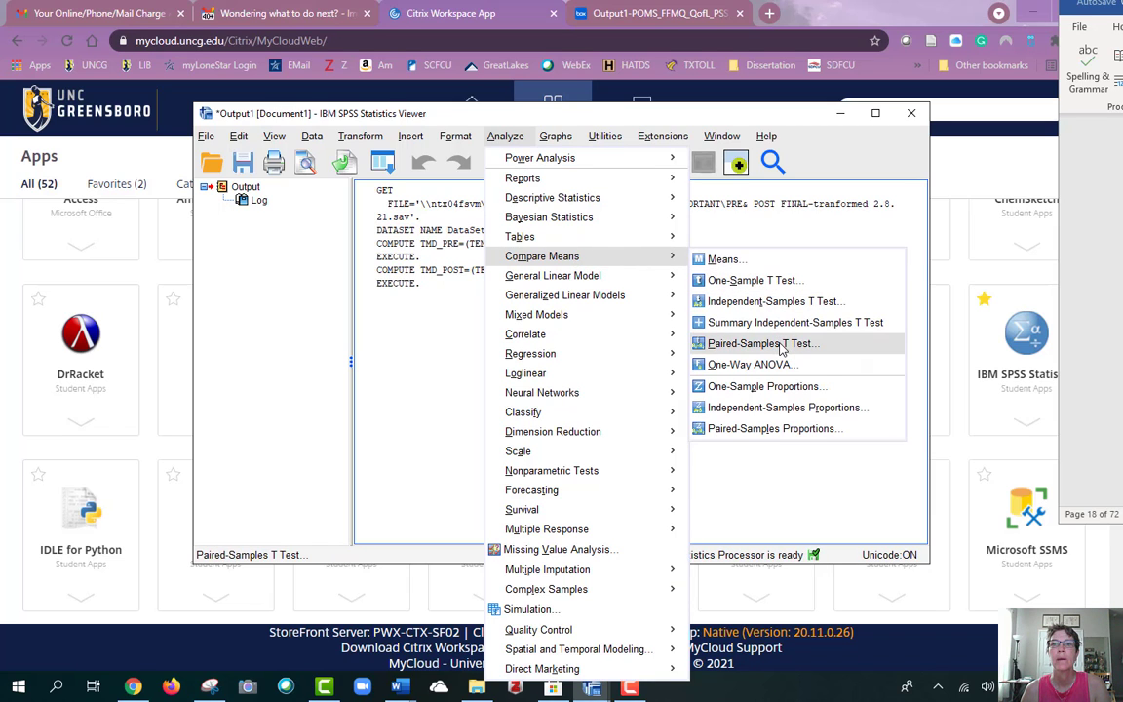
left_click(780, 349)
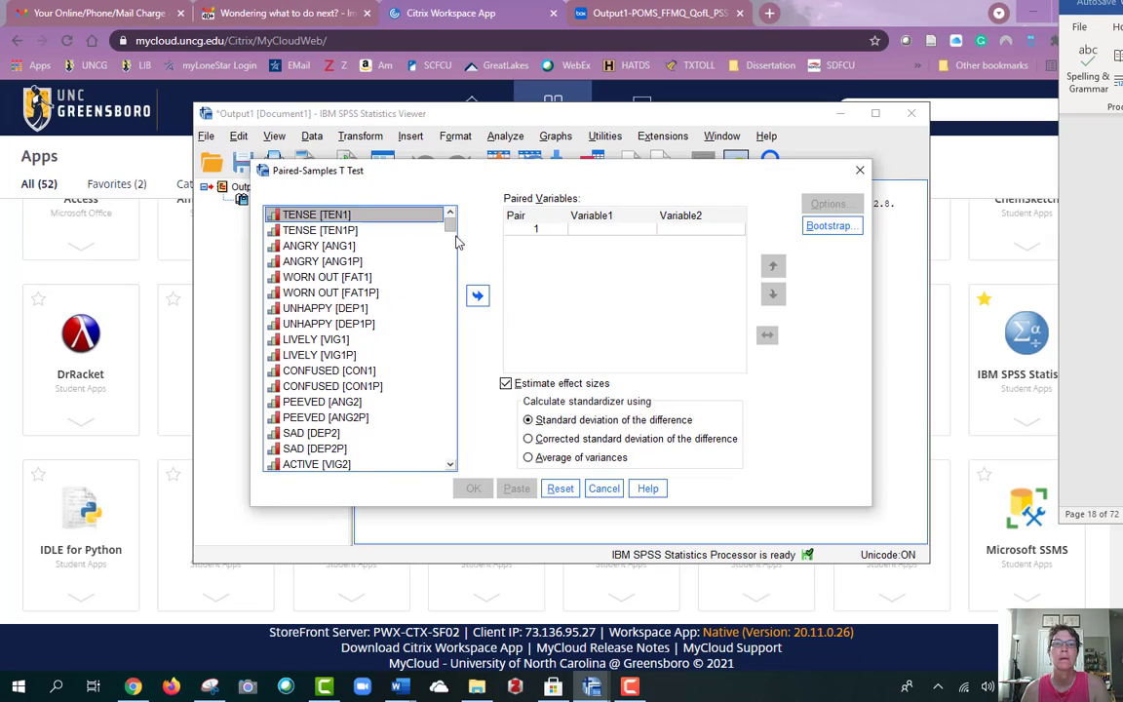
scroll(456, 244, "down", 1)
mouse_move(454, 240)
left_mouse_down()
mouse_move(445, 345)
mouse_move(409, 481)
left_mouse_up()
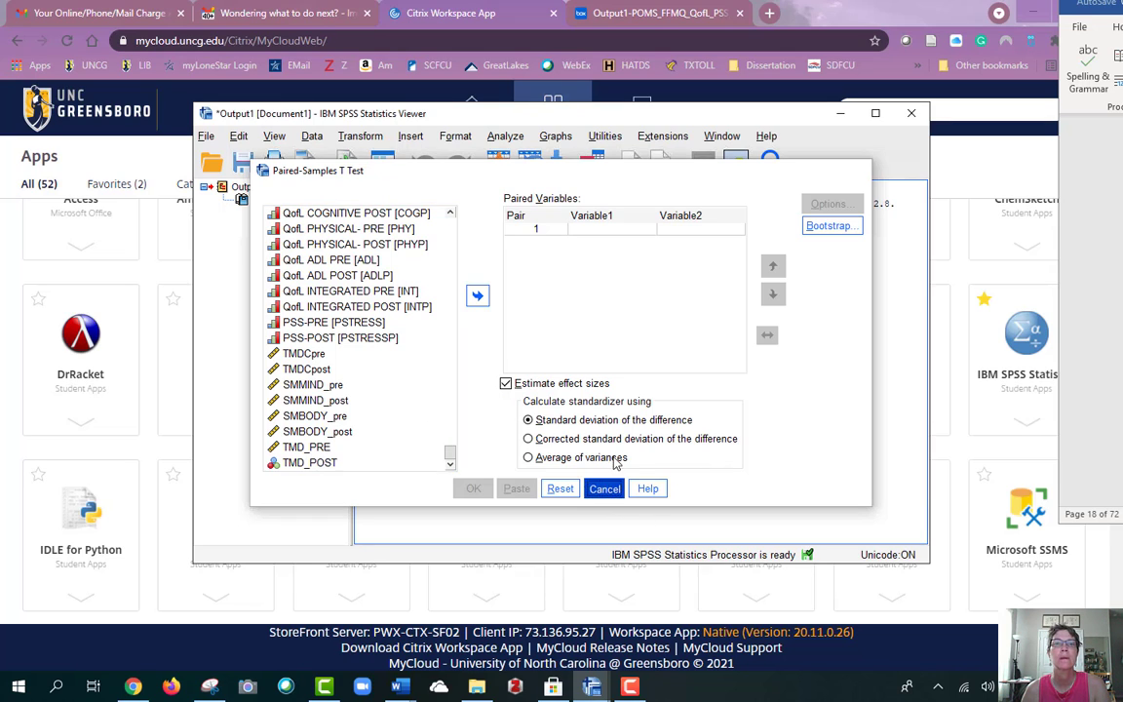
left_click(603, 489)
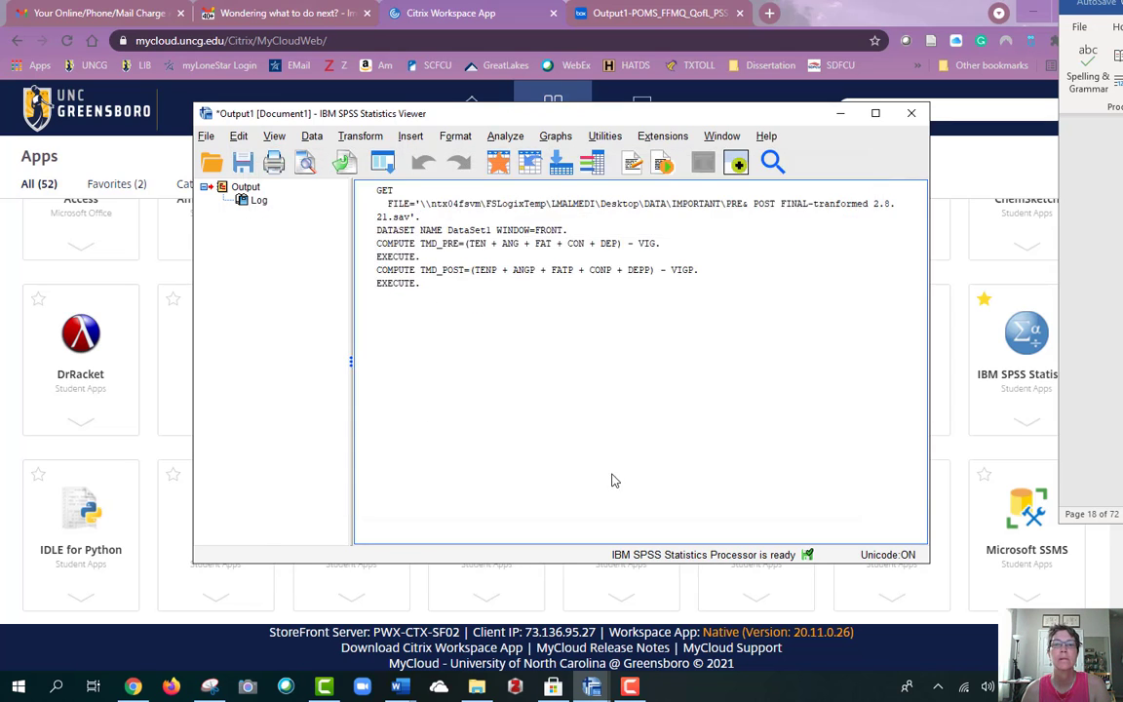
Step: Close the Data menu without choosing a command and minimize the Output viewer to show Variable View
left_click(313, 138)
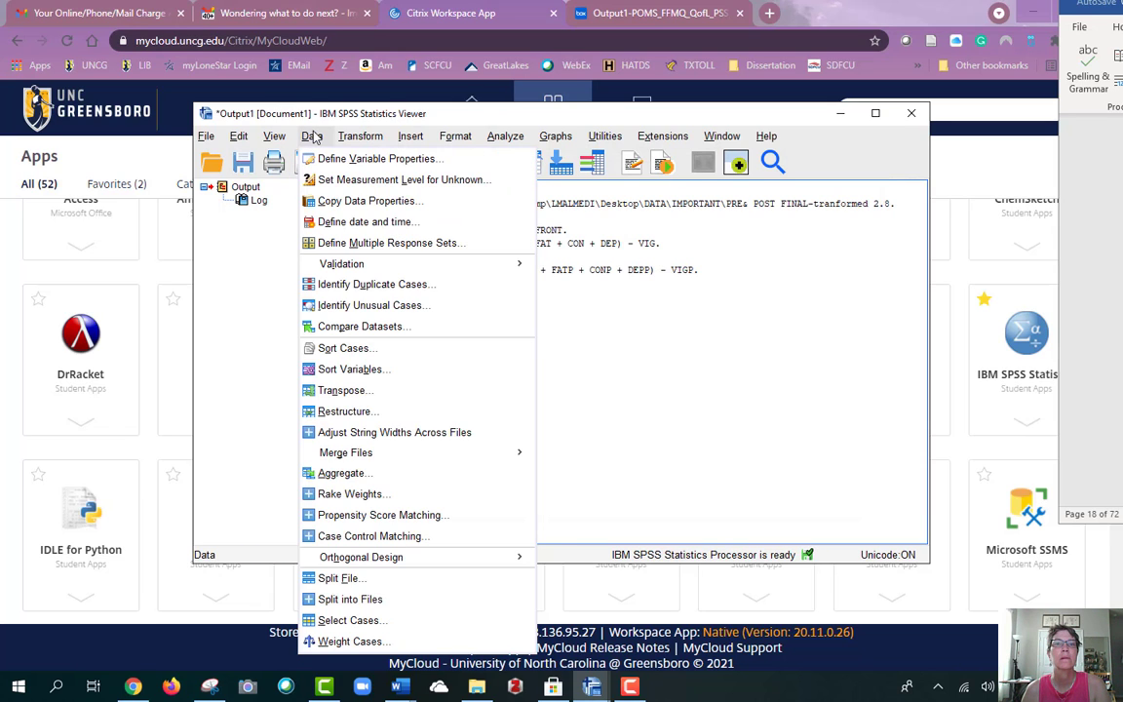
left_click(285, 125)
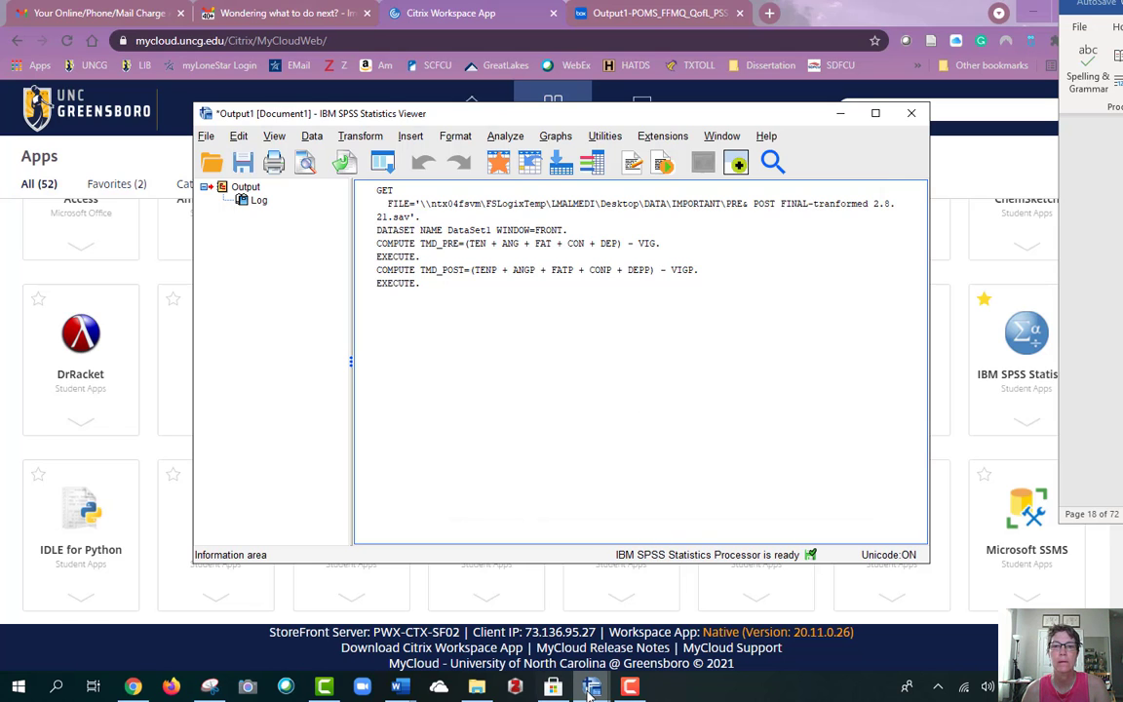
mouse_move(591, 686)
left_click(529, 607)
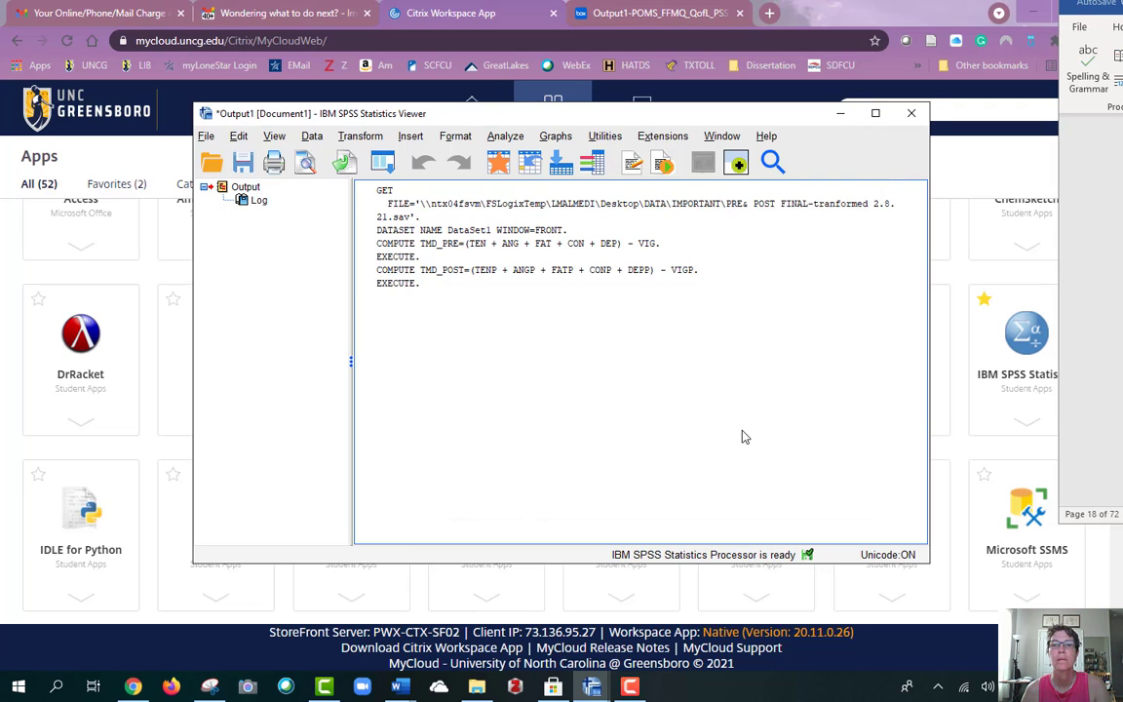
left_click(840, 115)
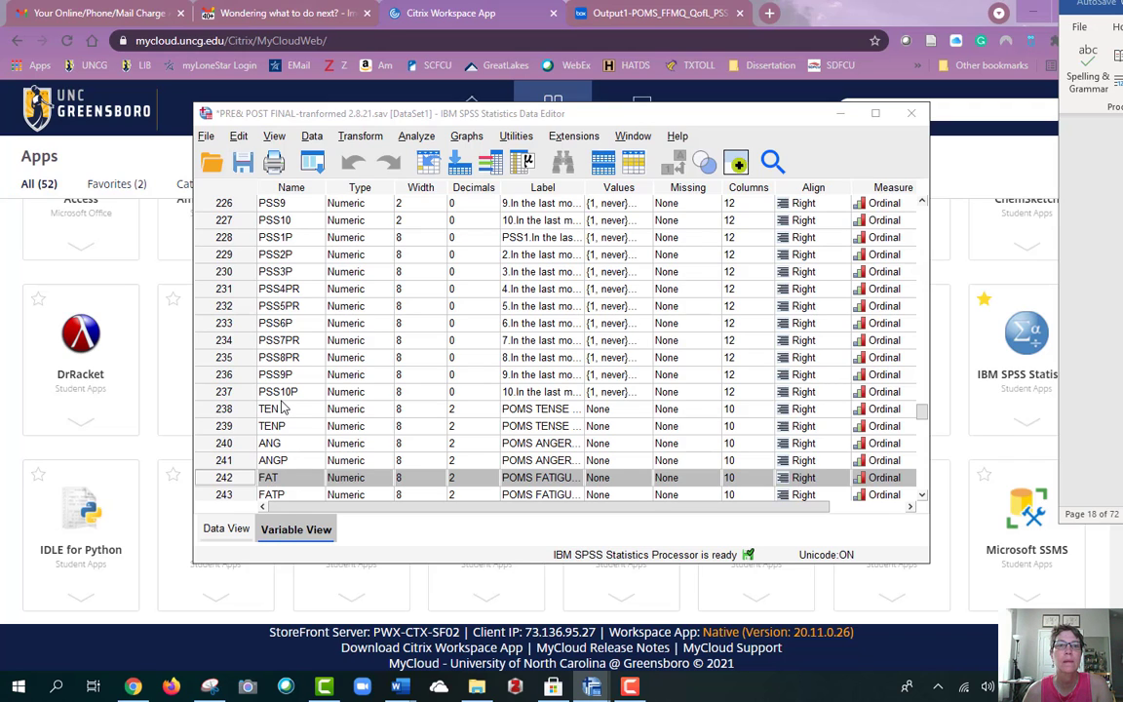
Step: Set the Measure of TMD_PRE and TMD_POST to Ordinal, then open the Analyze menu
scroll(271, 408, "down", 4)
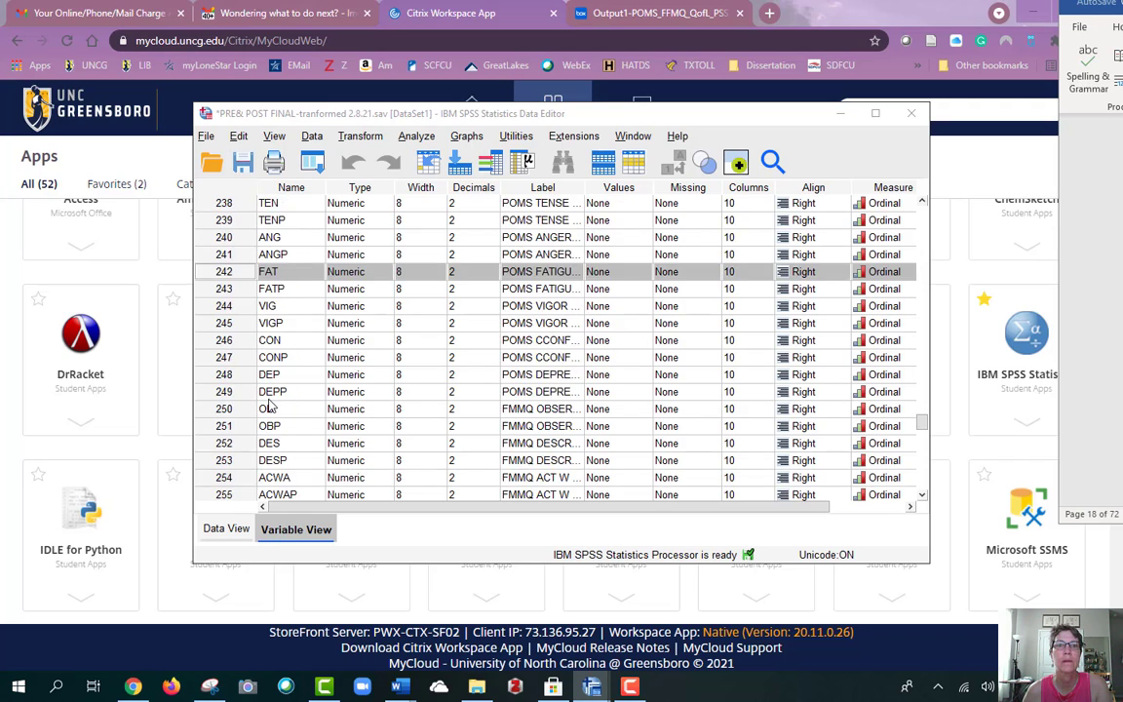
scroll(263, 404, "down", 14)
scroll(254, 401, "down", 9)
scroll(253, 401, "up", 5)
scroll(254, 402, "up", 3)
scroll(253, 403, "up", 1)
scroll(253, 403, "up", 1)
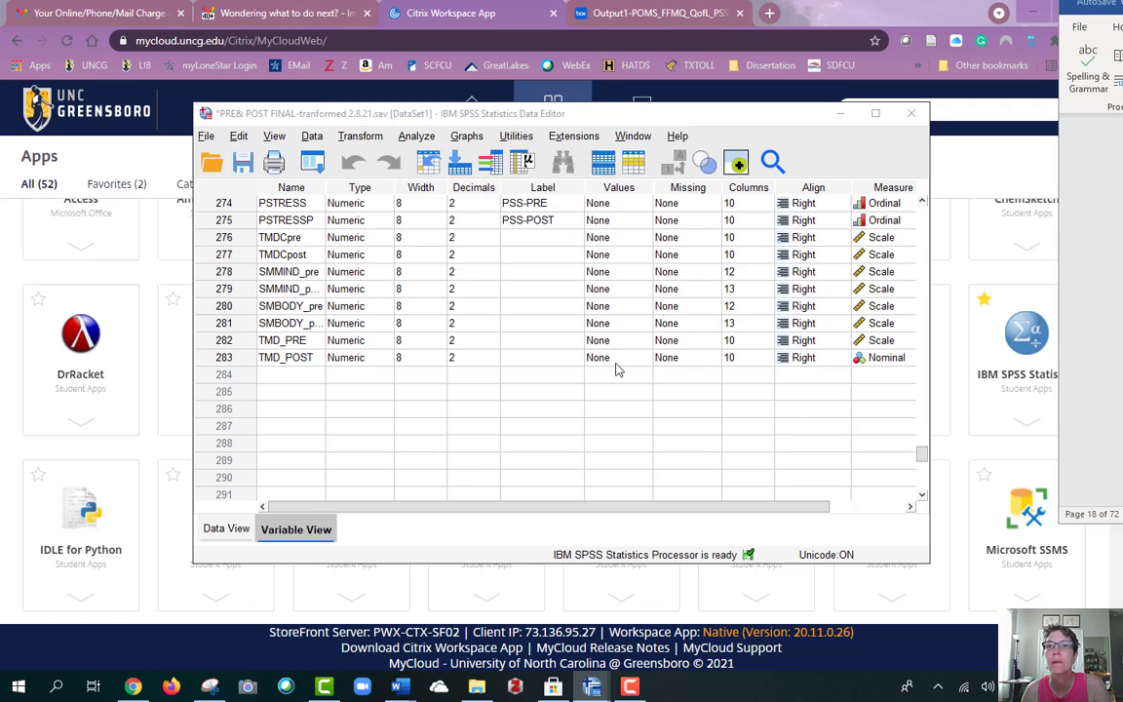
left_click(868, 341)
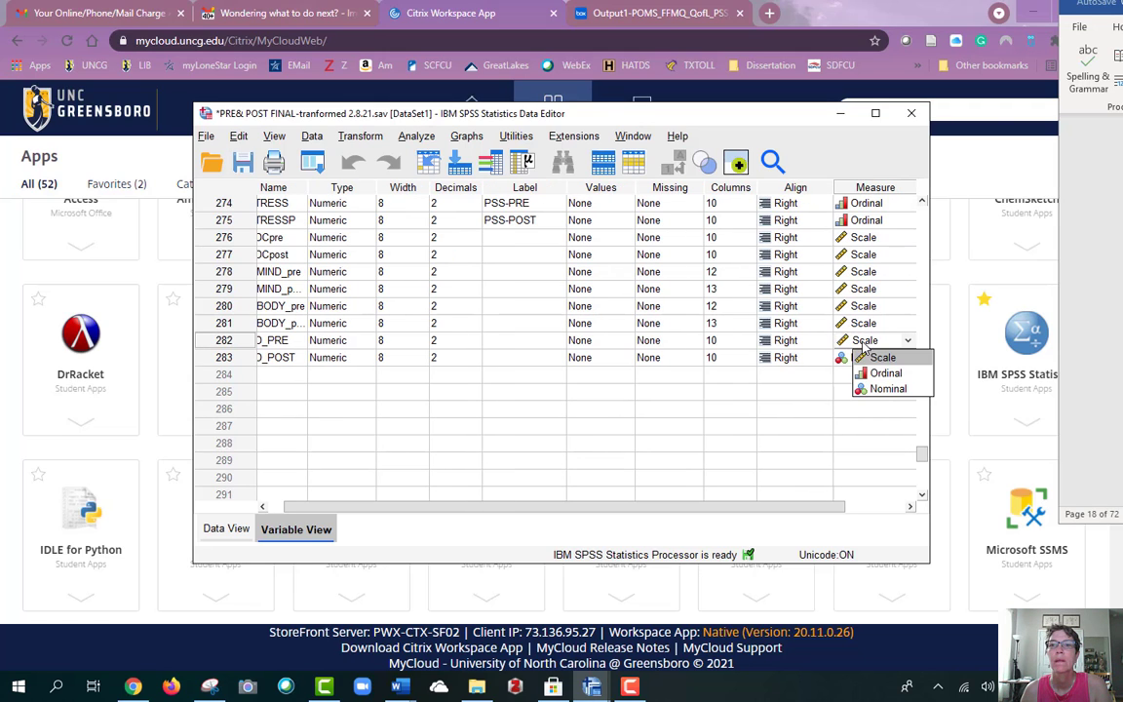
left_click(880, 375)
left_click(871, 363)
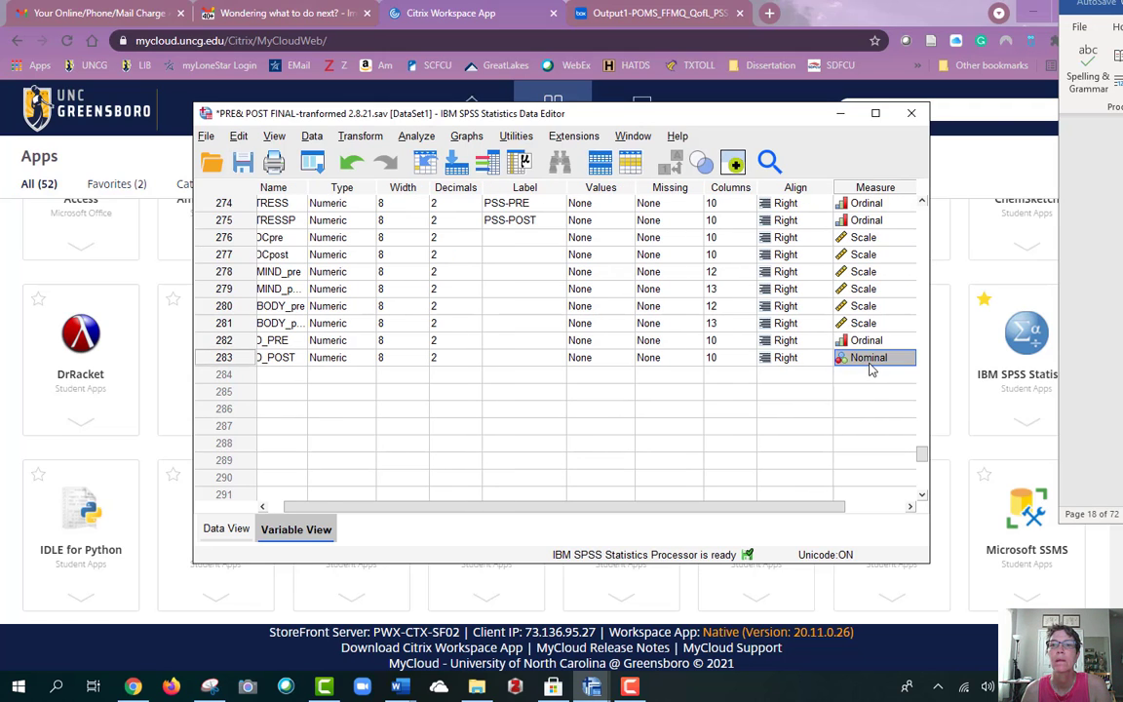
left_click(871, 361)
left_click(866, 390)
left_click(418, 137)
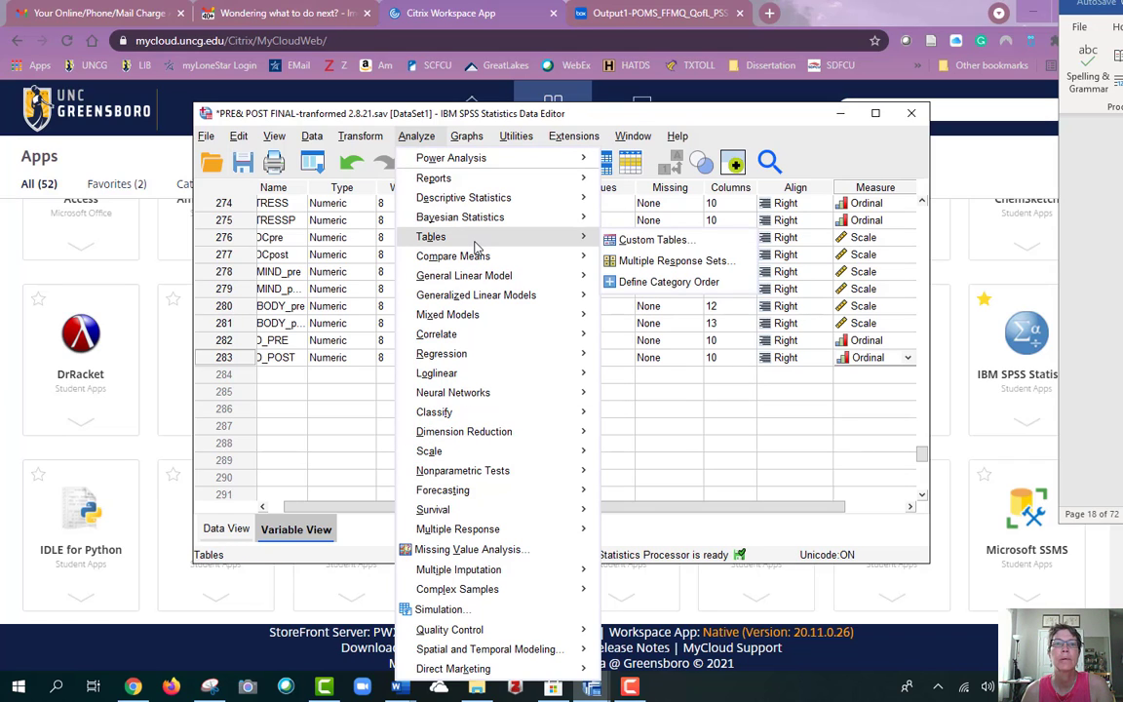
mouse_move(453, 256)
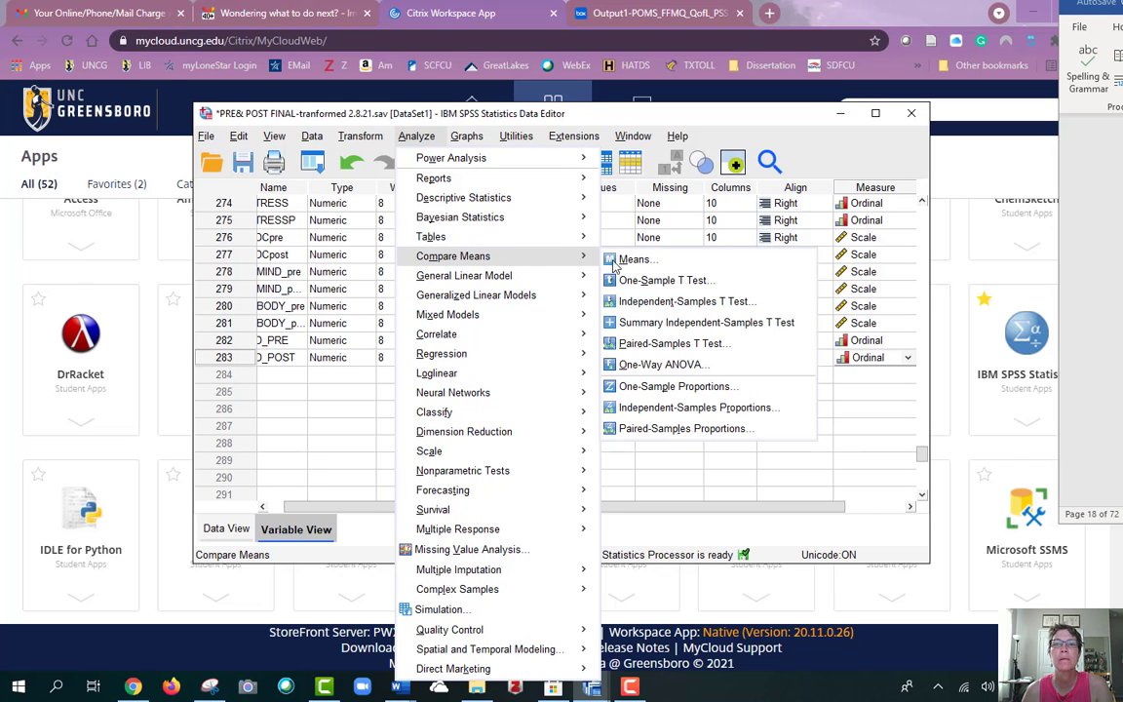
Step: Run a Paired-Samples T Test with TMD_PRE and TMD_POST as Pair 1
left_click(649, 344)
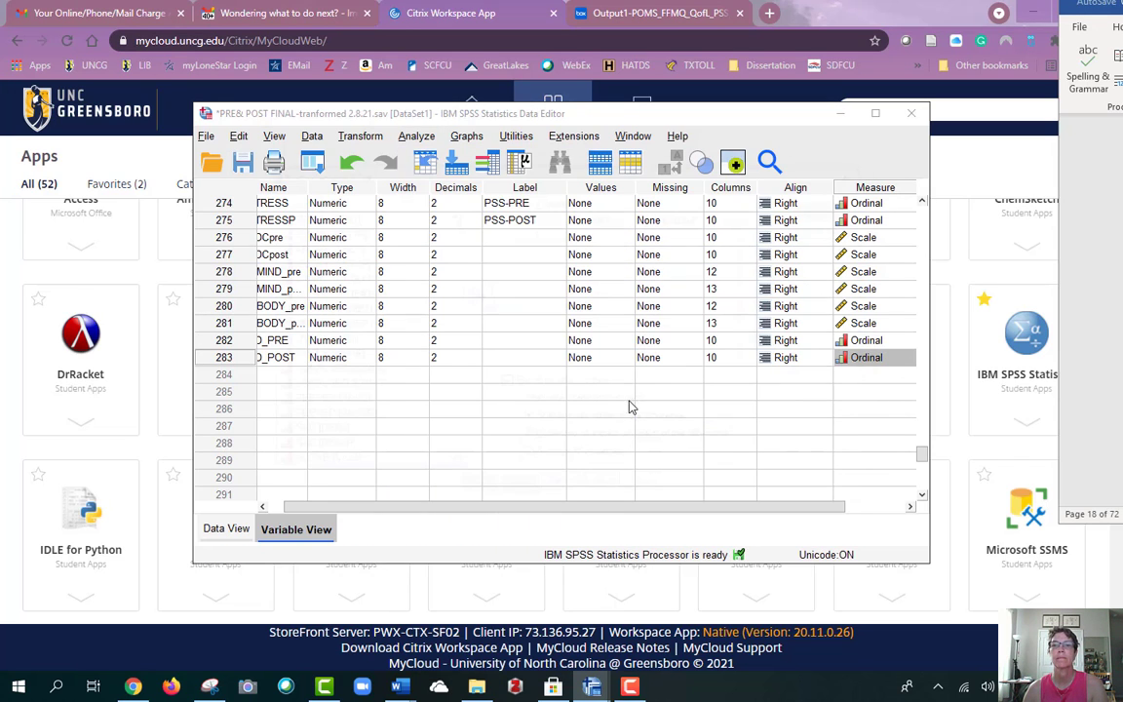
left_click_drag(451, 242, 452, 455)
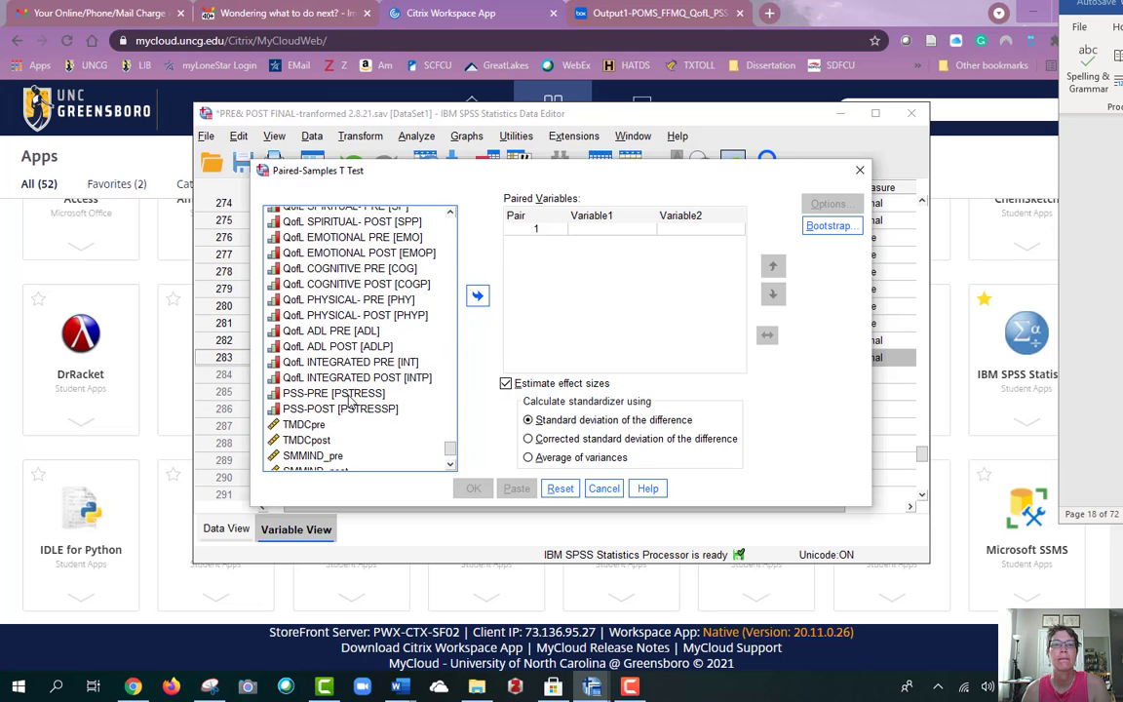
left_click_drag(451, 453, 452, 461)
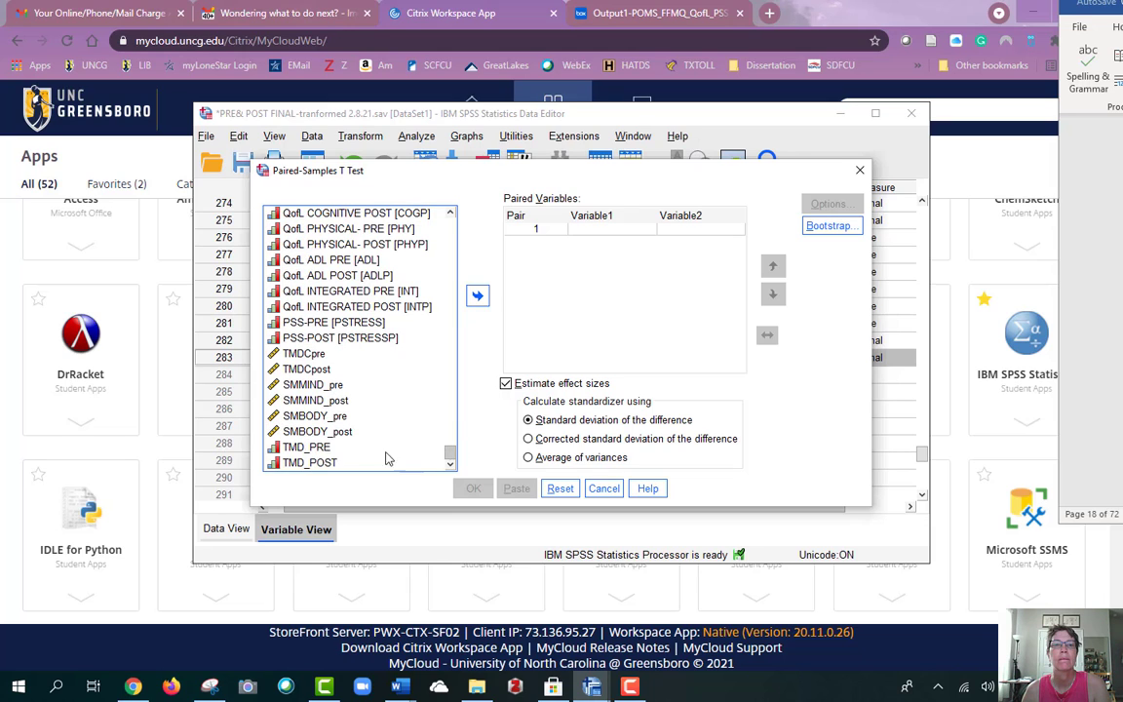
left_click(307, 446)
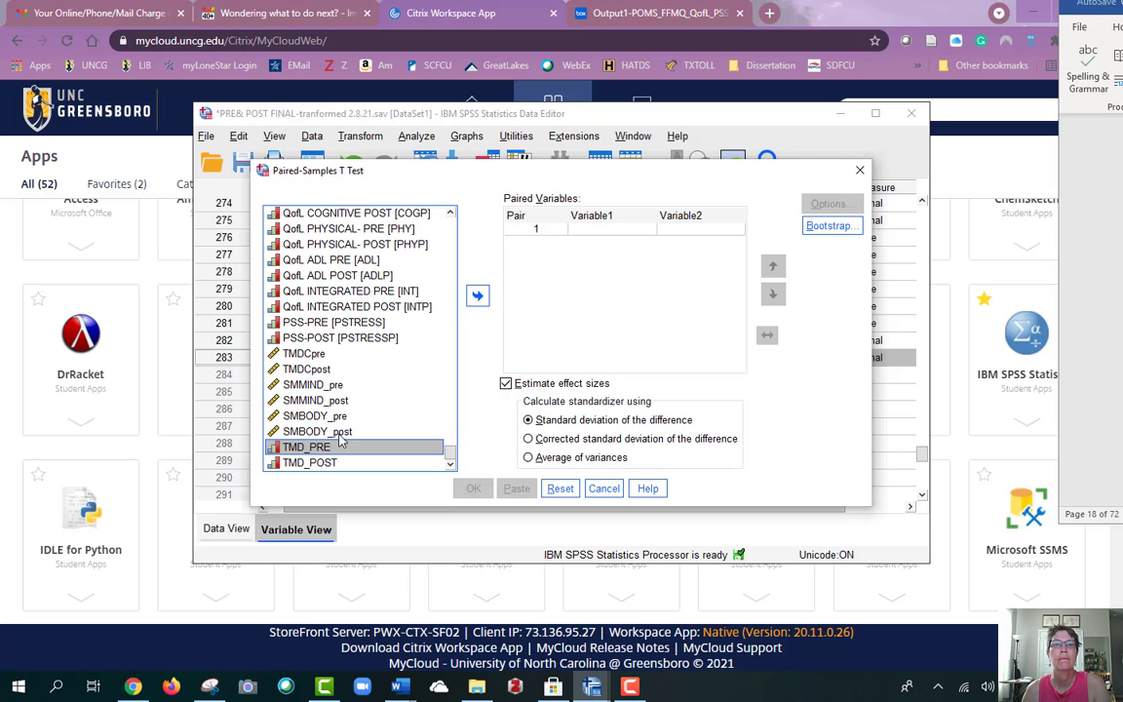
left_click(477, 298)
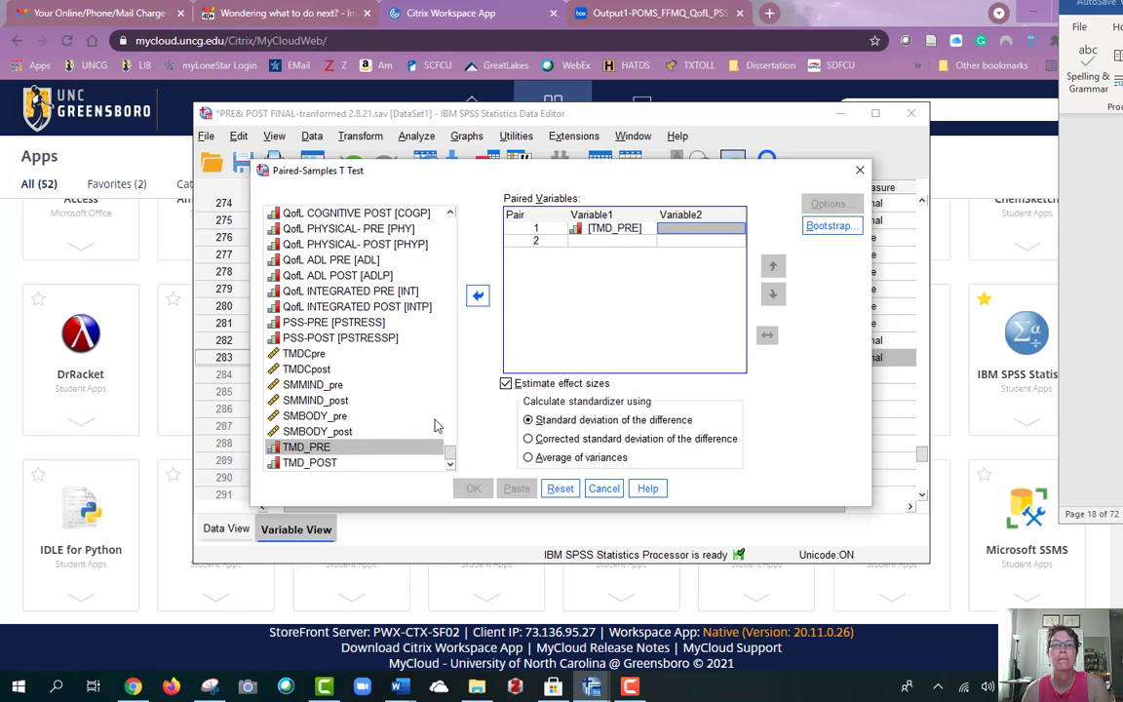
left_click(351, 464)
left_click(477, 296)
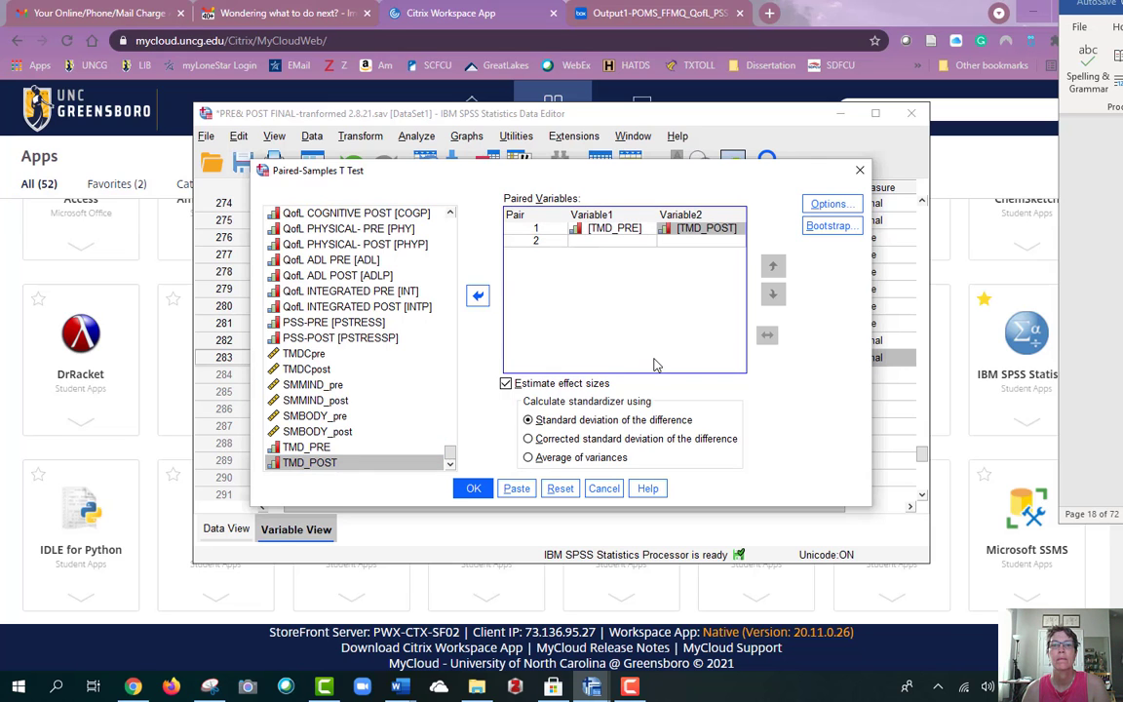
left_click(473, 488)
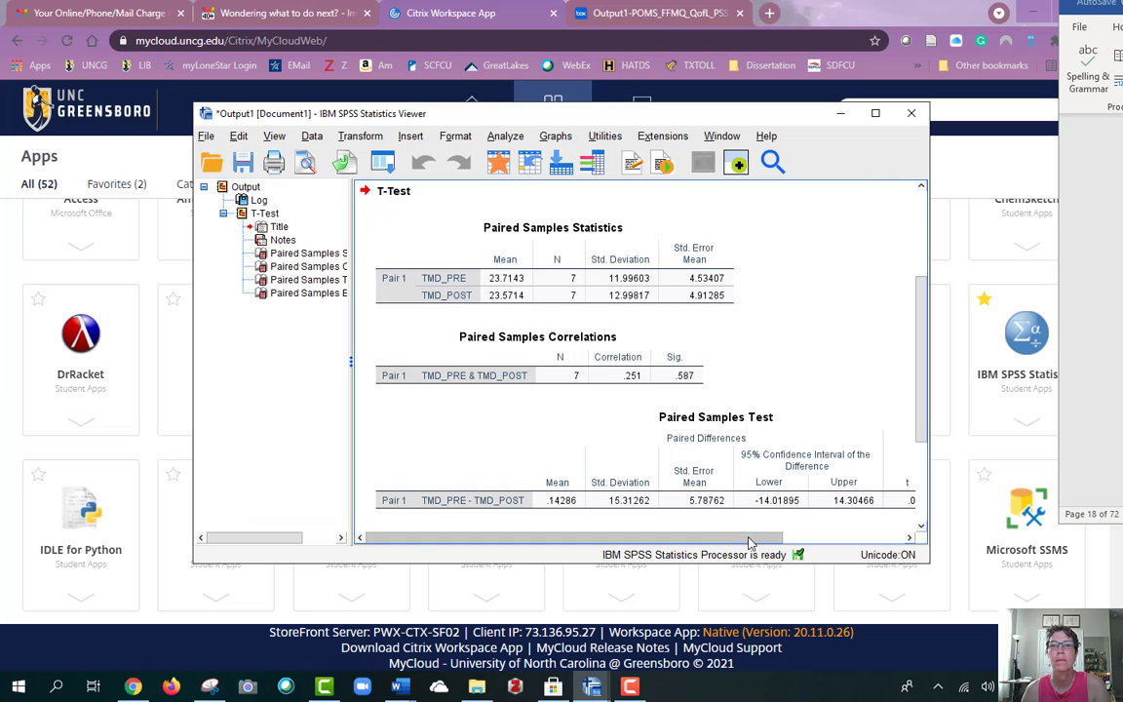
Step: Scroll the output horizontally and maximize the Output viewer window
left_click_drag(751, 539, 875, 542)
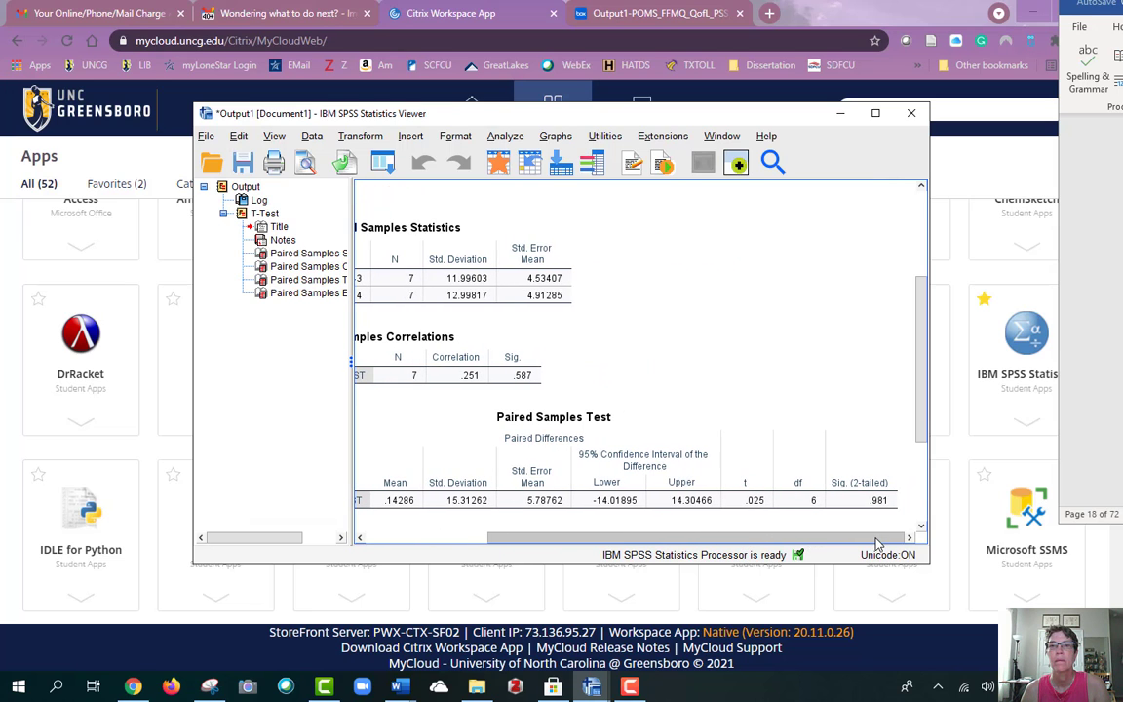
left_click_drag(875, 546, 640, 533)
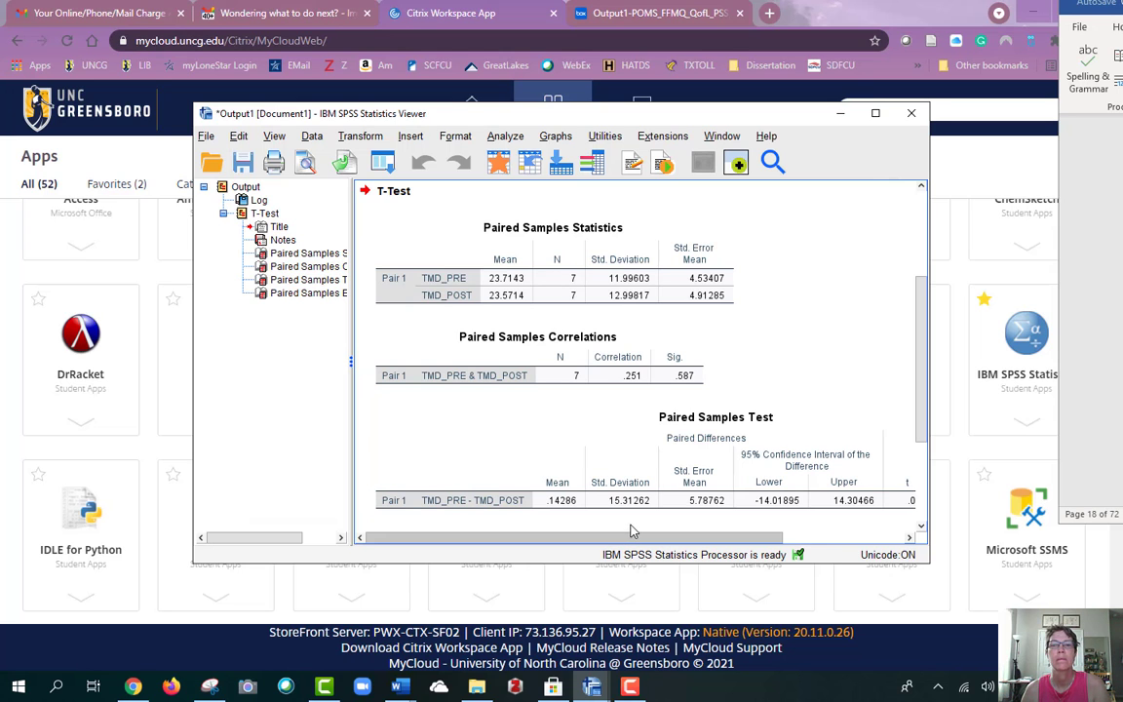
left_click(881, 117)
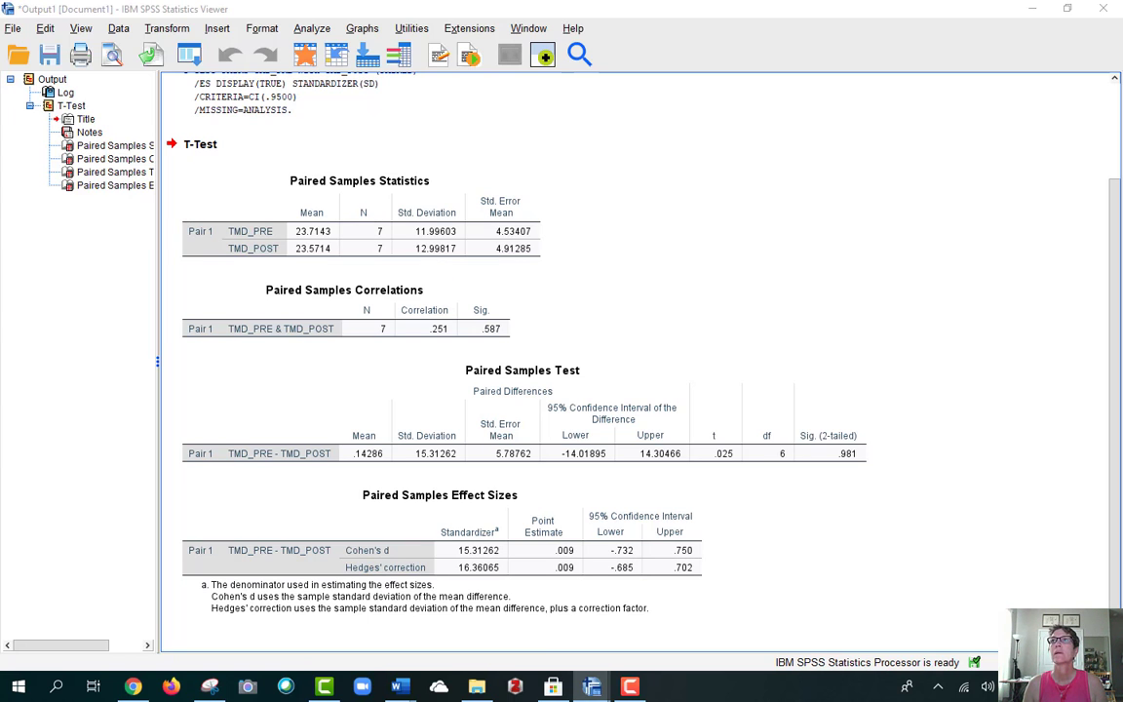
Step: Check the Word document, then return to the Paired Samples Statistics table in the SPSS output
key("alt+Tab")
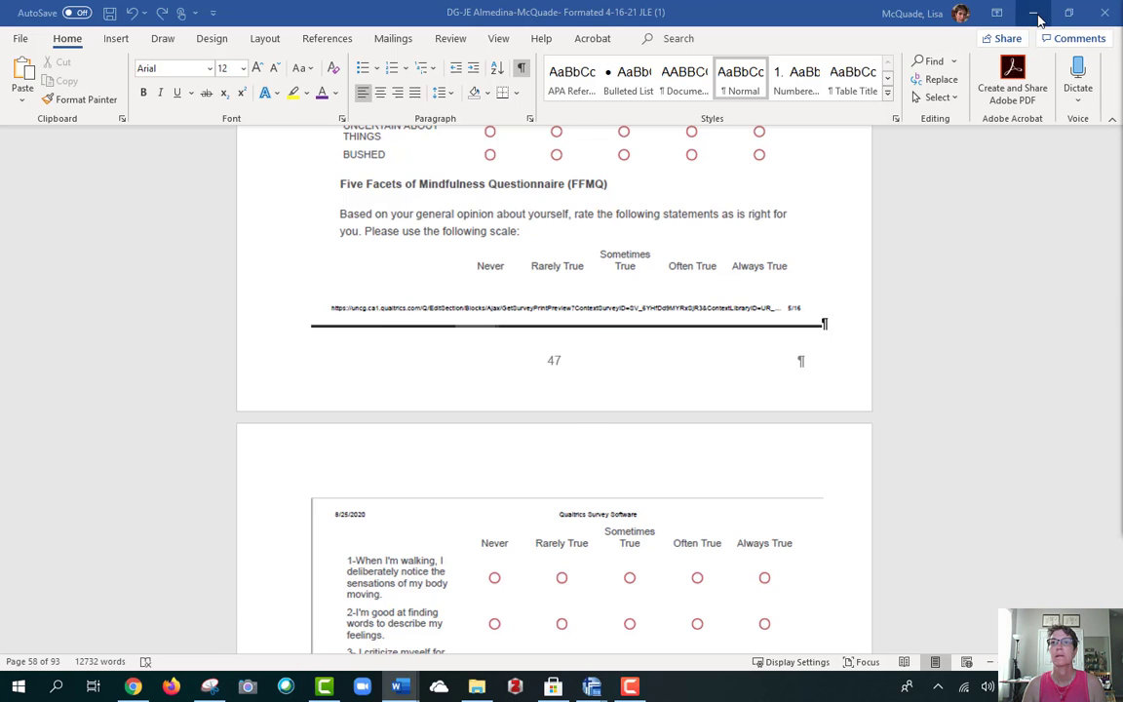
key("alt+Tab")
left_click(376, 251)
scroll(409, 258, "up", 3)
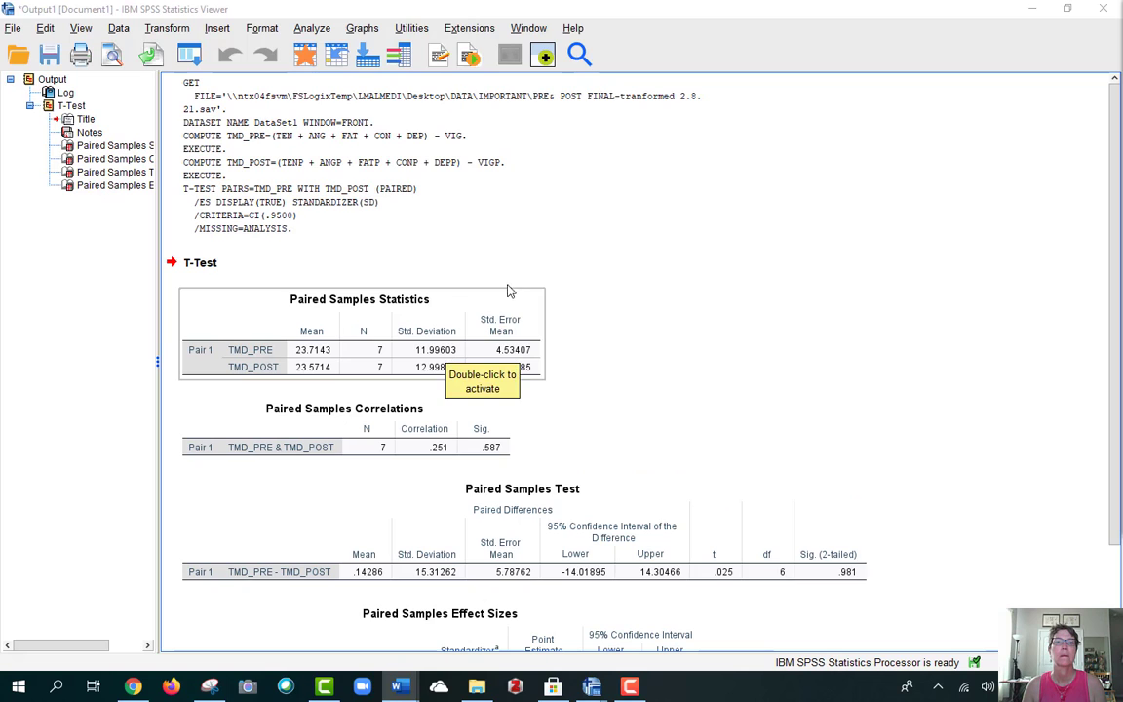
left_click(488, 154)
left_click(522, 153)
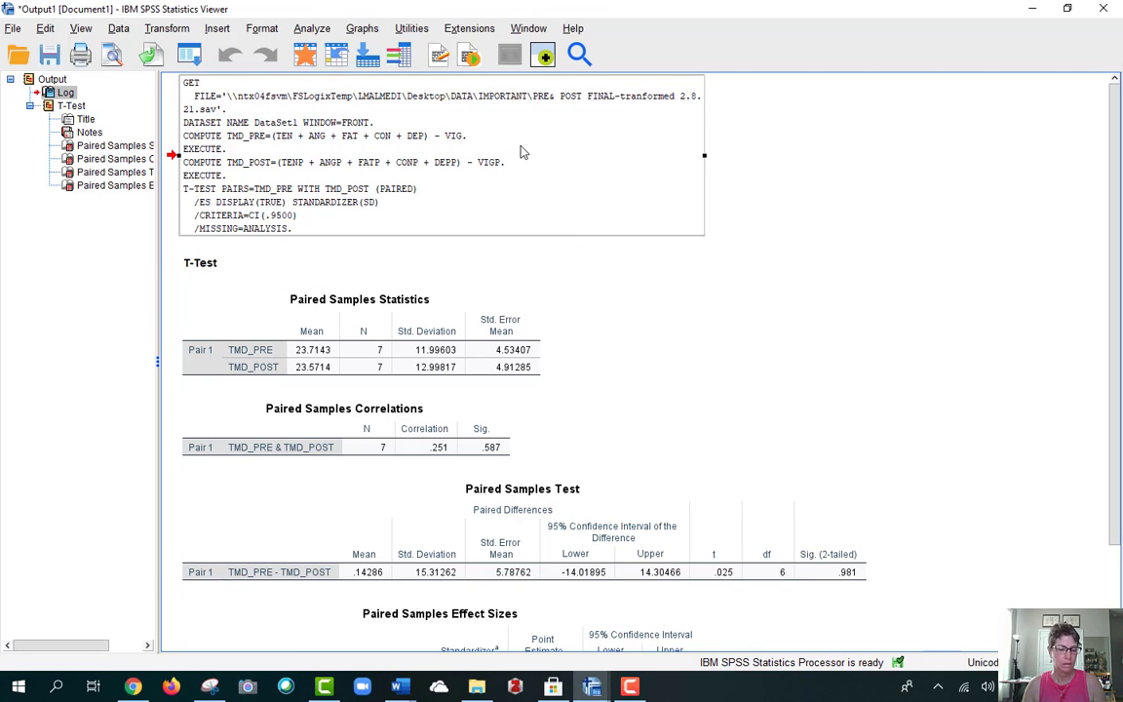
key("alt+Tab")
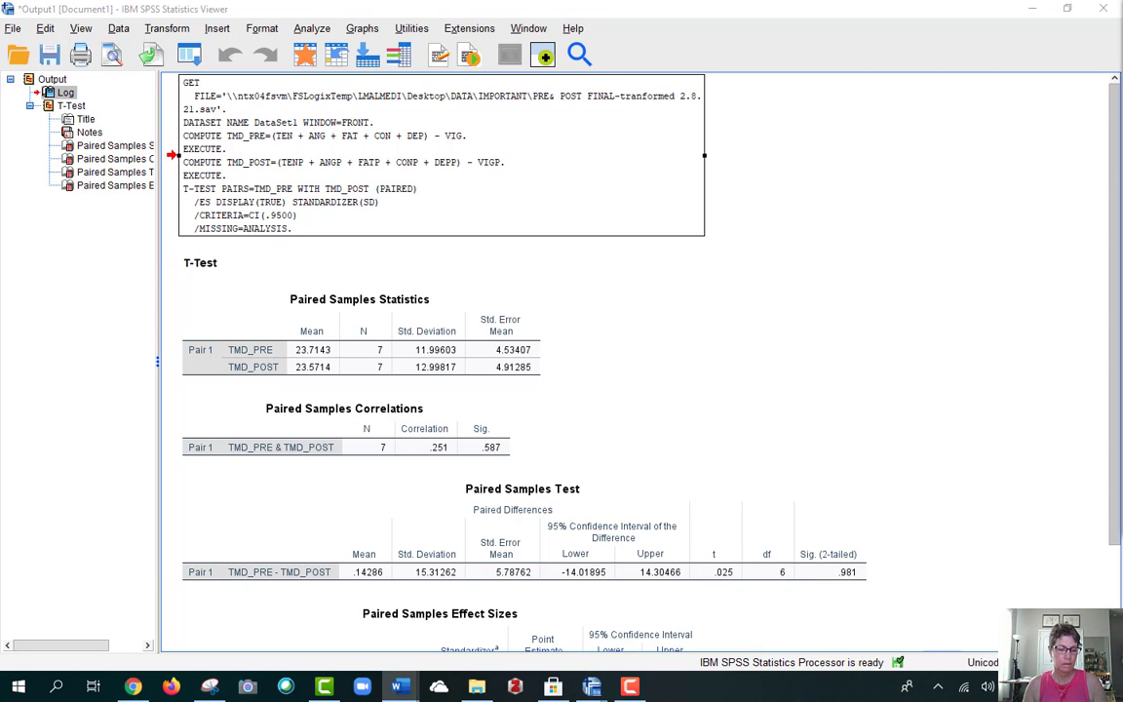
left_click(438, 362)
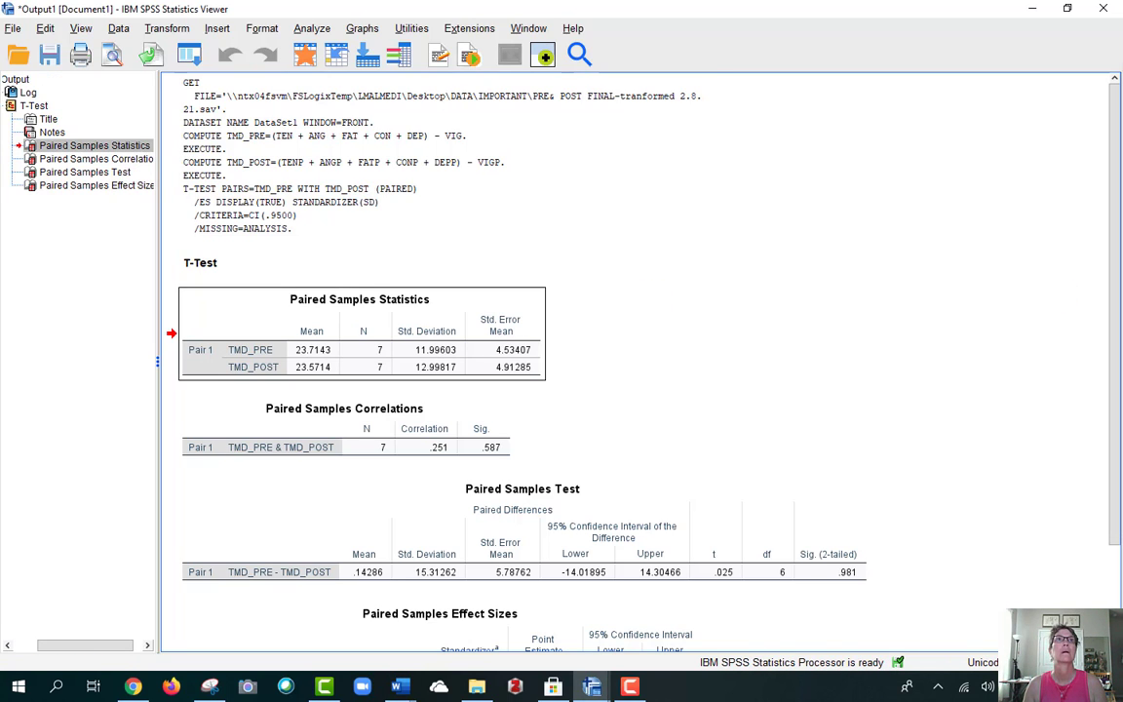
key("alt+Tab")
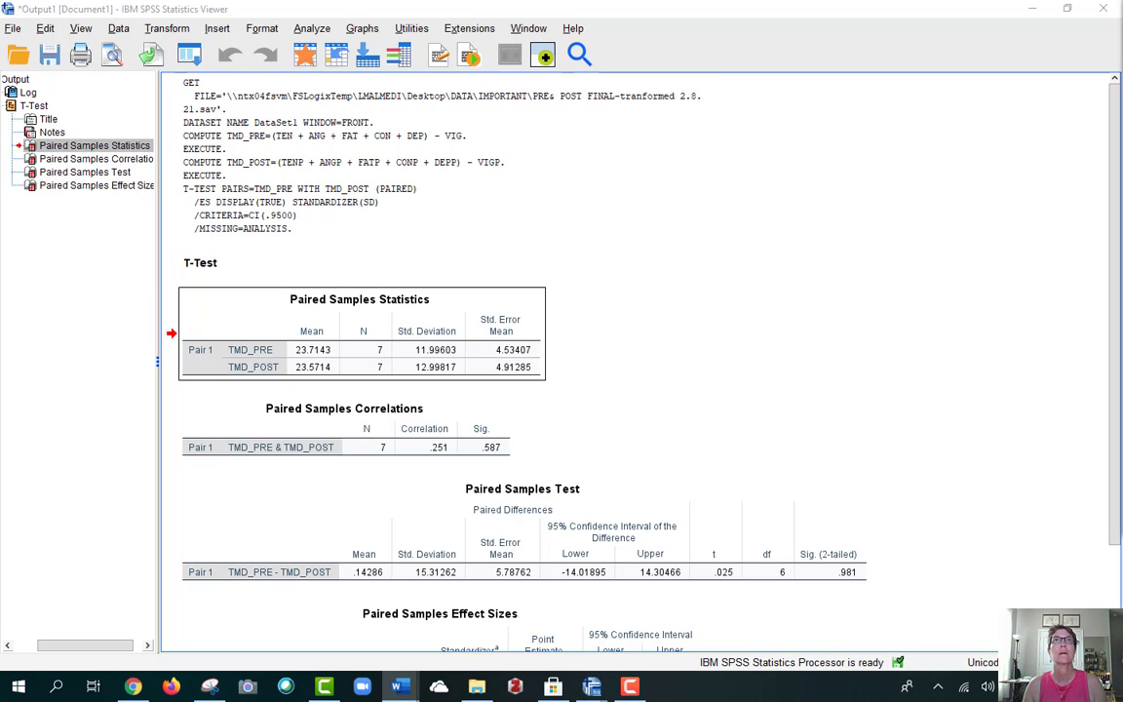